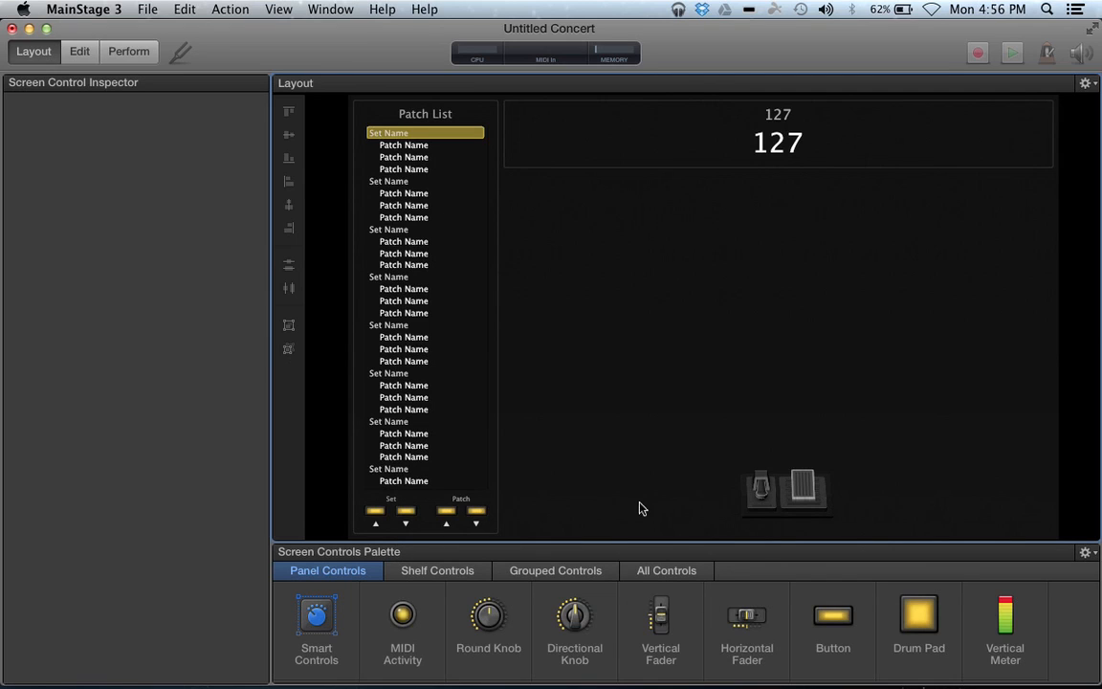
Step: Add a keyboard control to the layout above the pedals and turn off its keyboard layers display
click(447, 574)
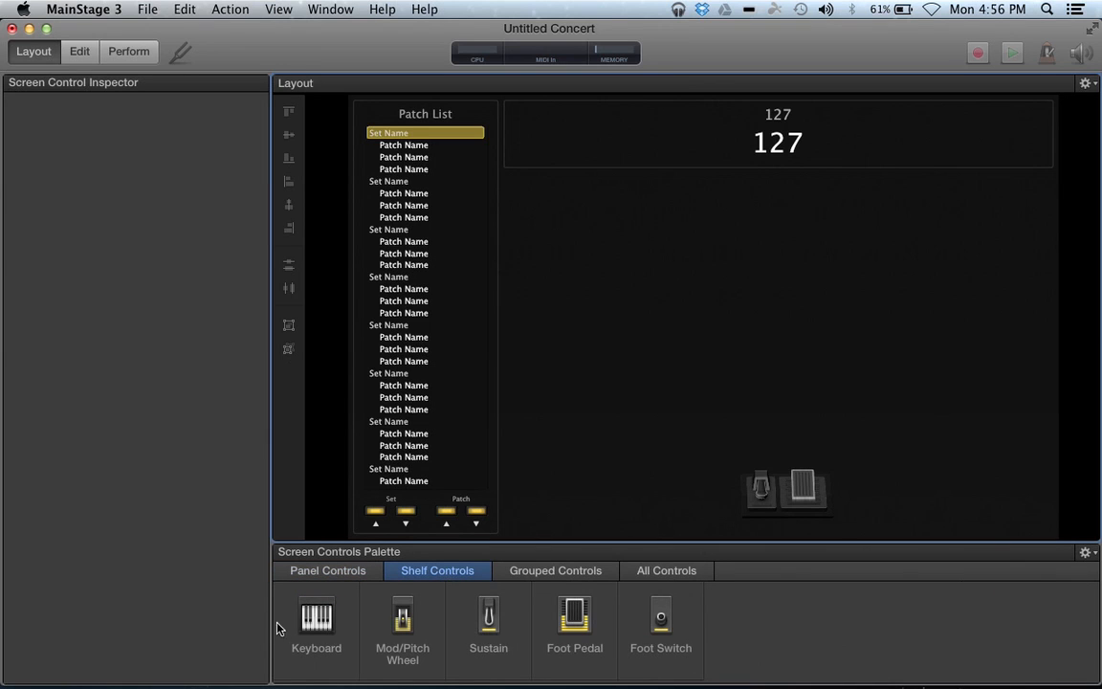
drag(319, 622, 758, 405)
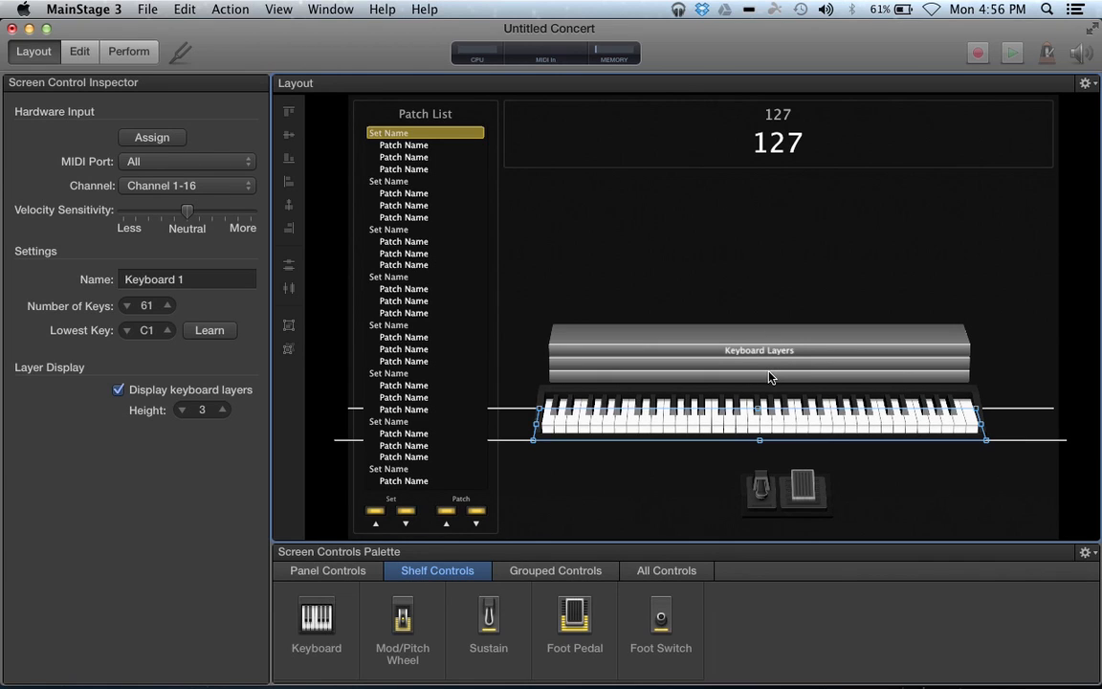
click(120, 391)
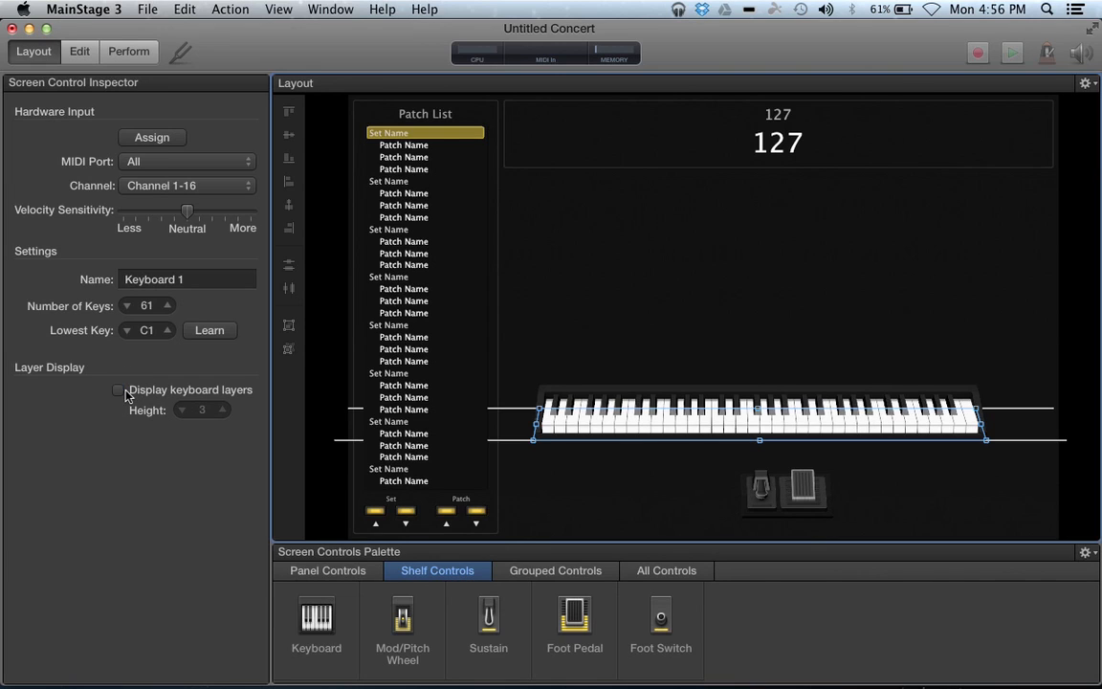
Step: Name the keyboard Axiom and assign it to hardware input Port 1 USB Axiom 61 on Channel 1
click(156, 277)
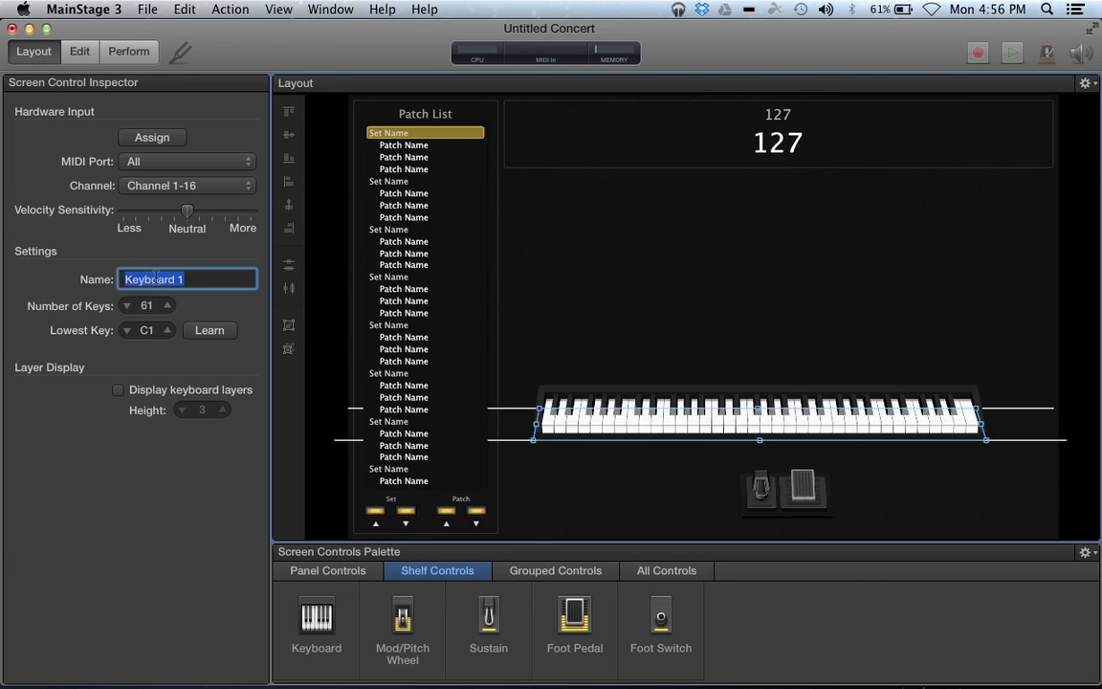
text(Axiom)
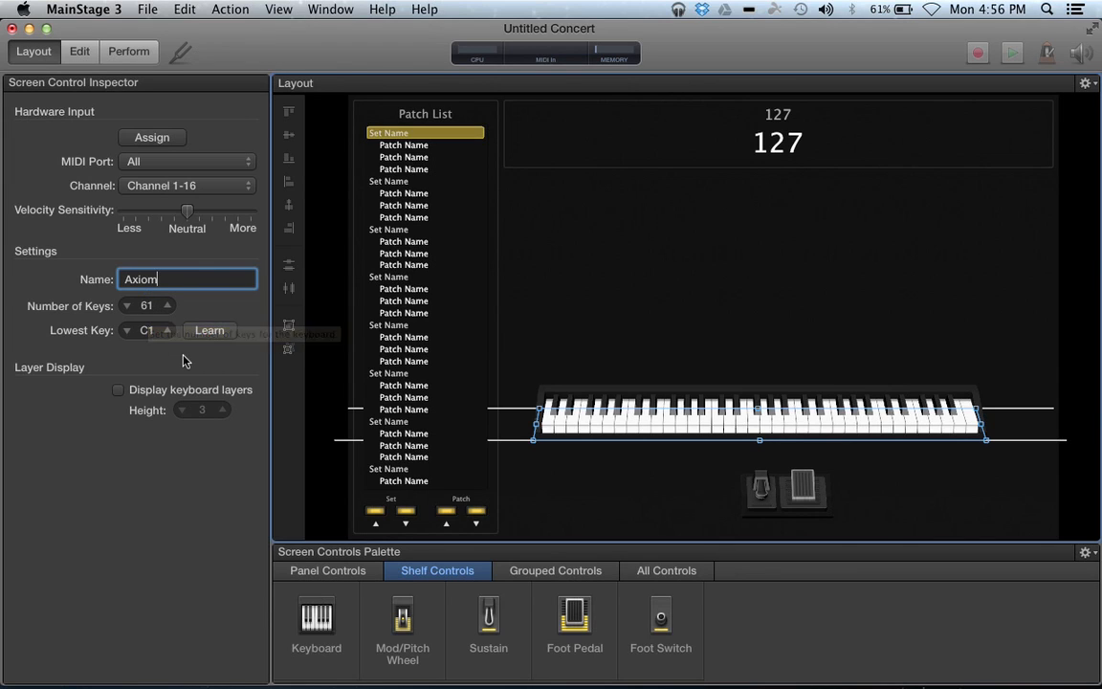
click(152, 138)
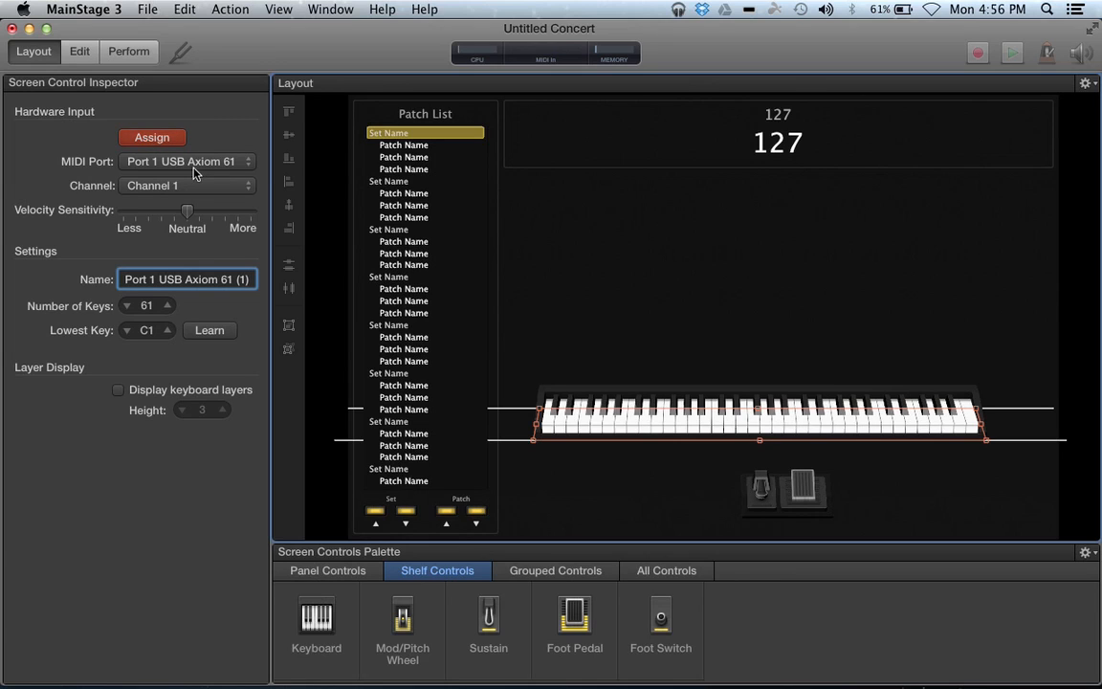
click(149, 141)
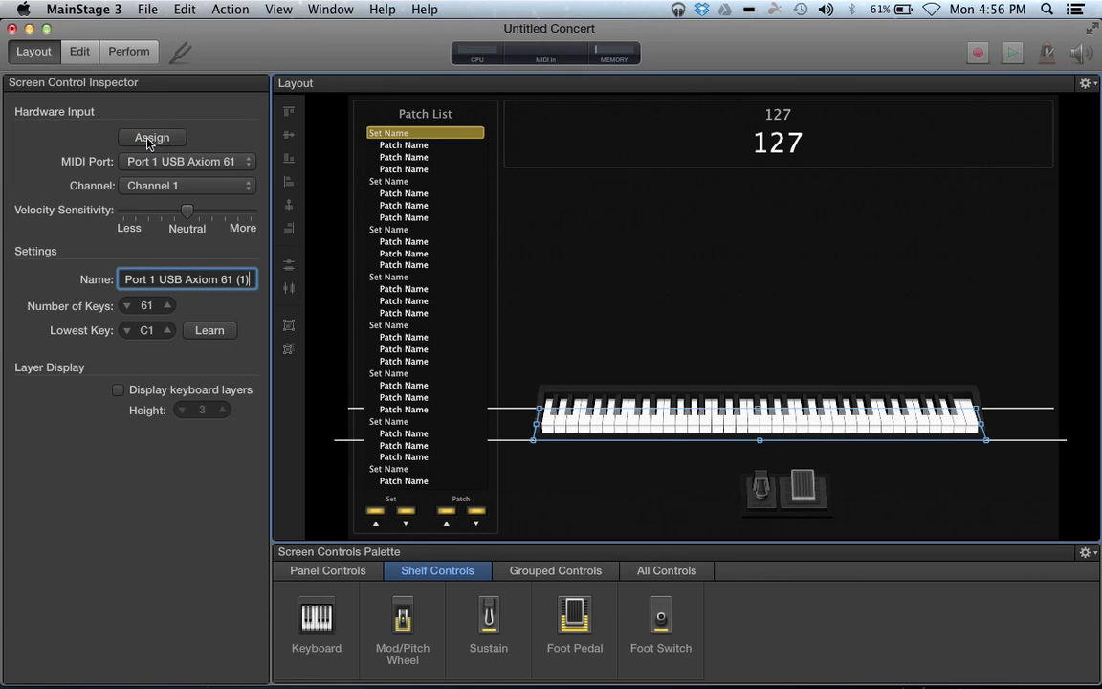
Step: Add a second keyboard above the first without keyboard layers and name it Korg NanoKey2
drag(467, 557, 756, 333)
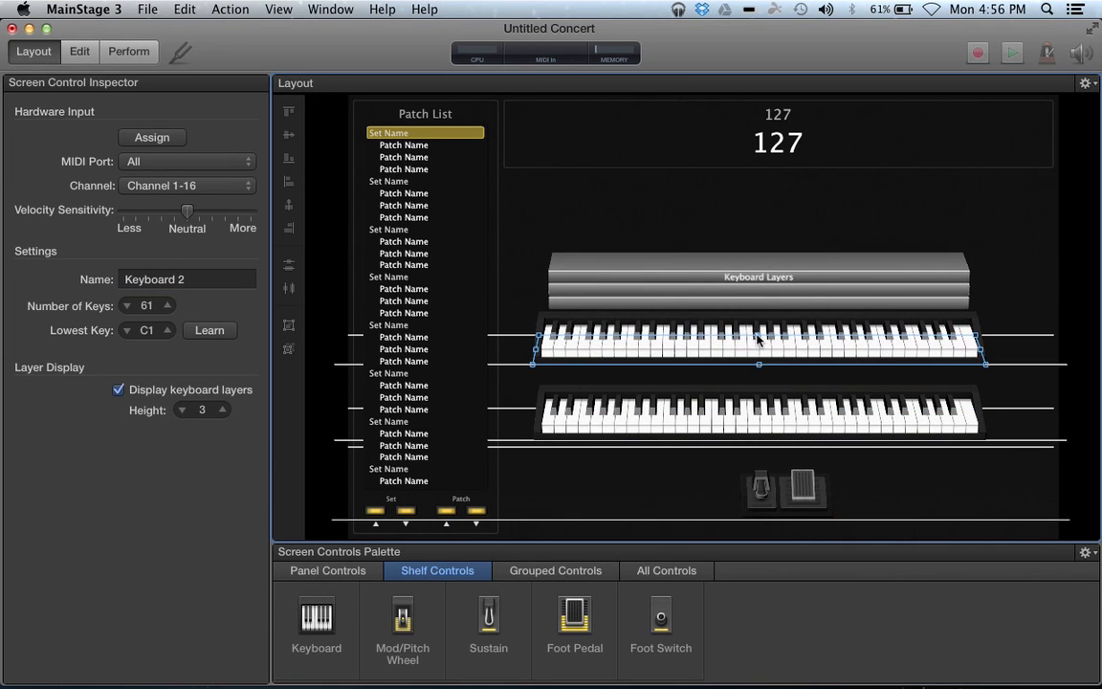
click(119, 390)
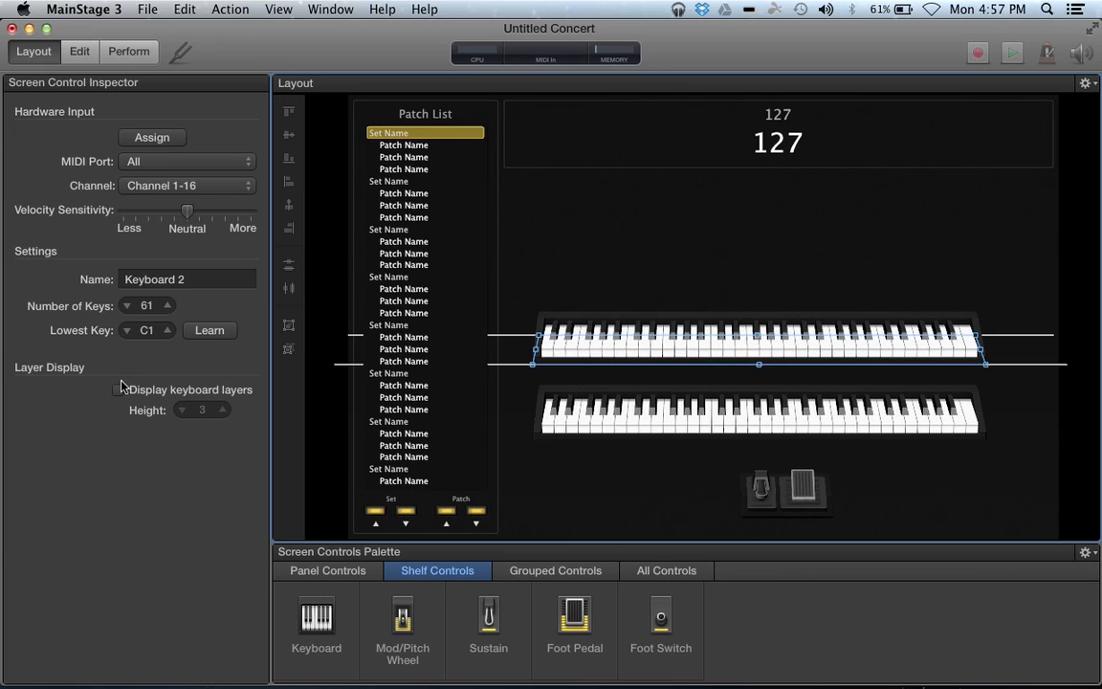
click(158, 279)
text(Korg Mic)
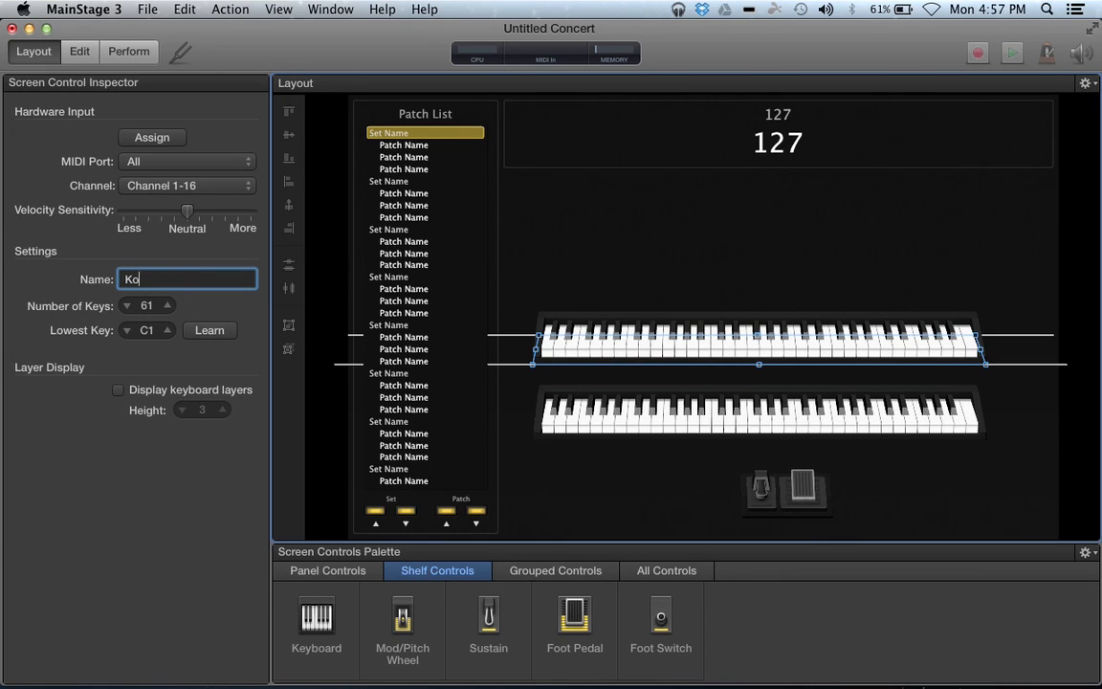
key(BackSpace)
key(BackSpace)
key(BackSpace)
text(NanoKey2)
Step: Set the Korg NanoKey2 keyboard to 25 keys and assign it to the nanoKEY MIDI port on Channel 1
click(145, 307)
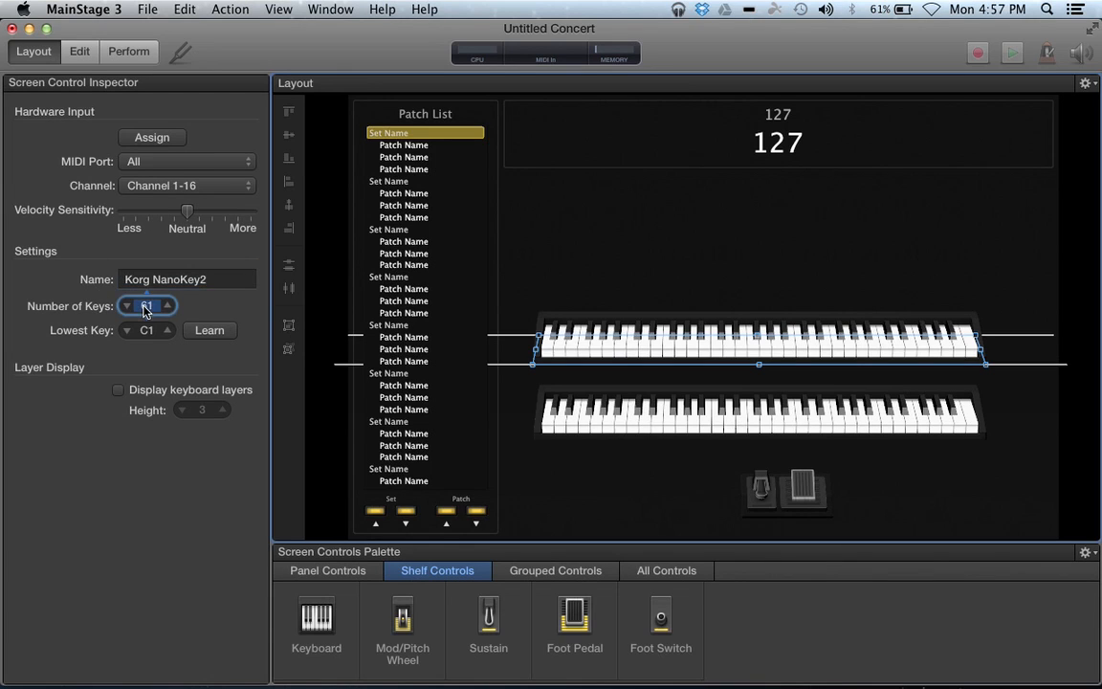
text(25)
key(Return)
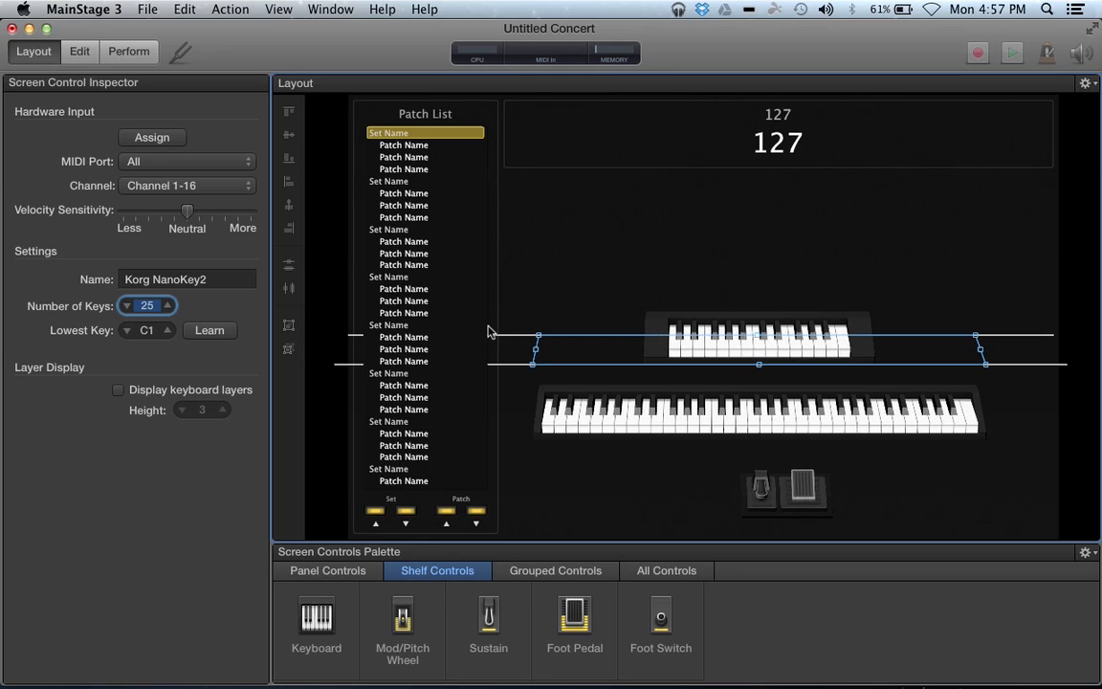
click(152, 138)
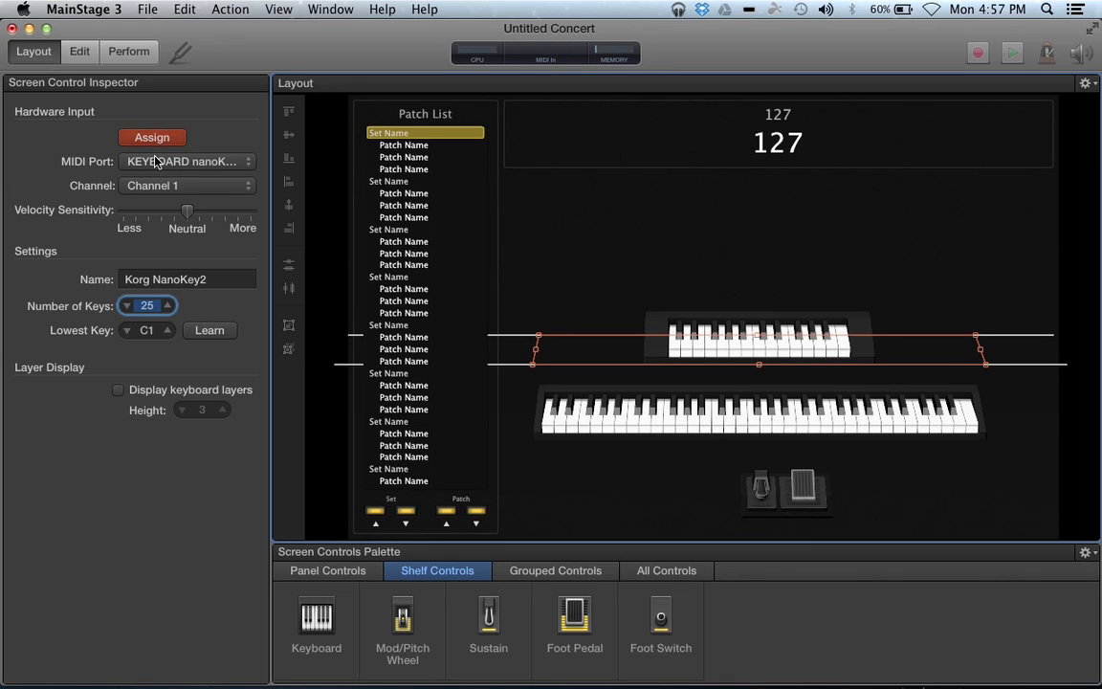
click(151, 139)
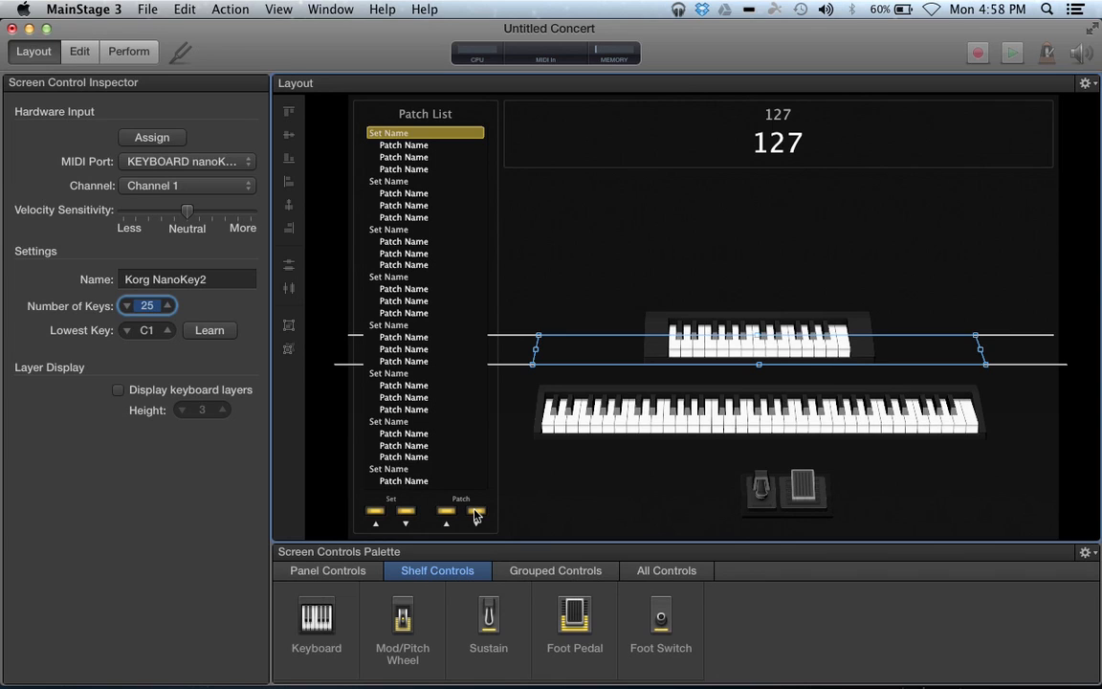
Step: Assign the next patch button to Axiom 61 controller 22 and the previous patch button to controller 21
click(475, 513)
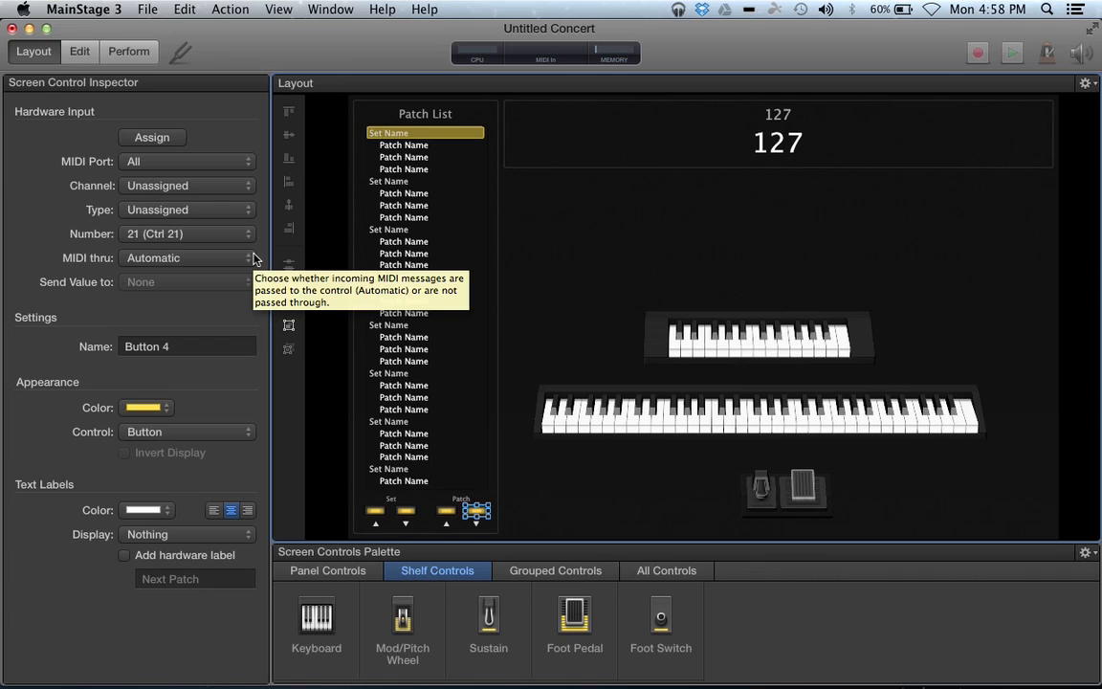
click(151, 140)
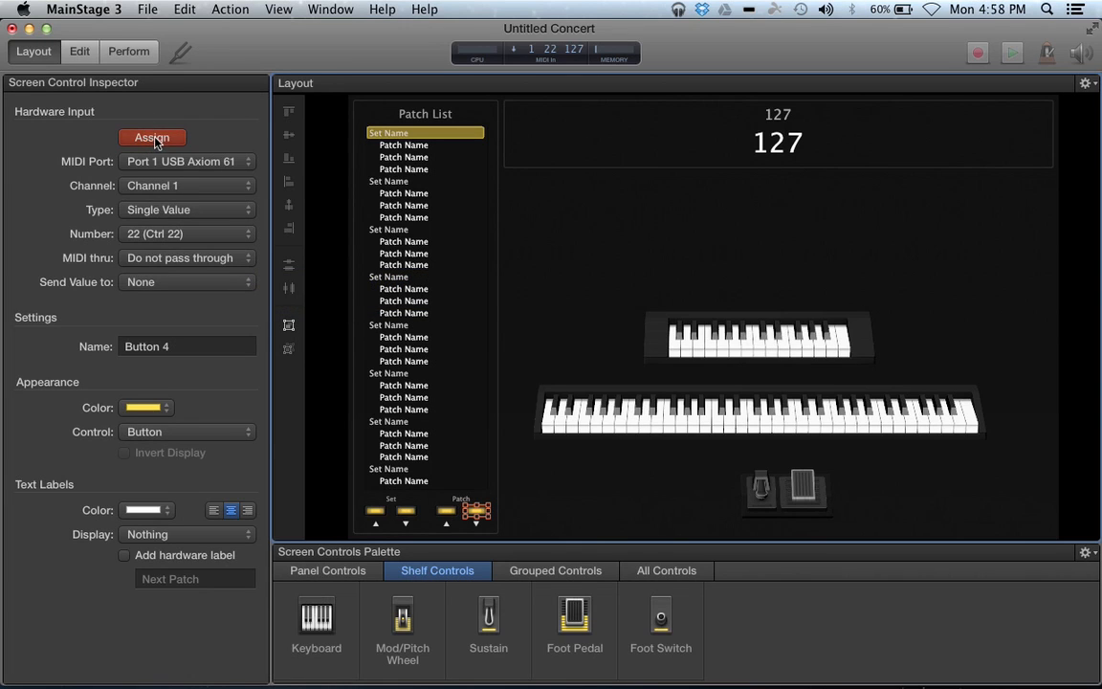
click(445, 512)
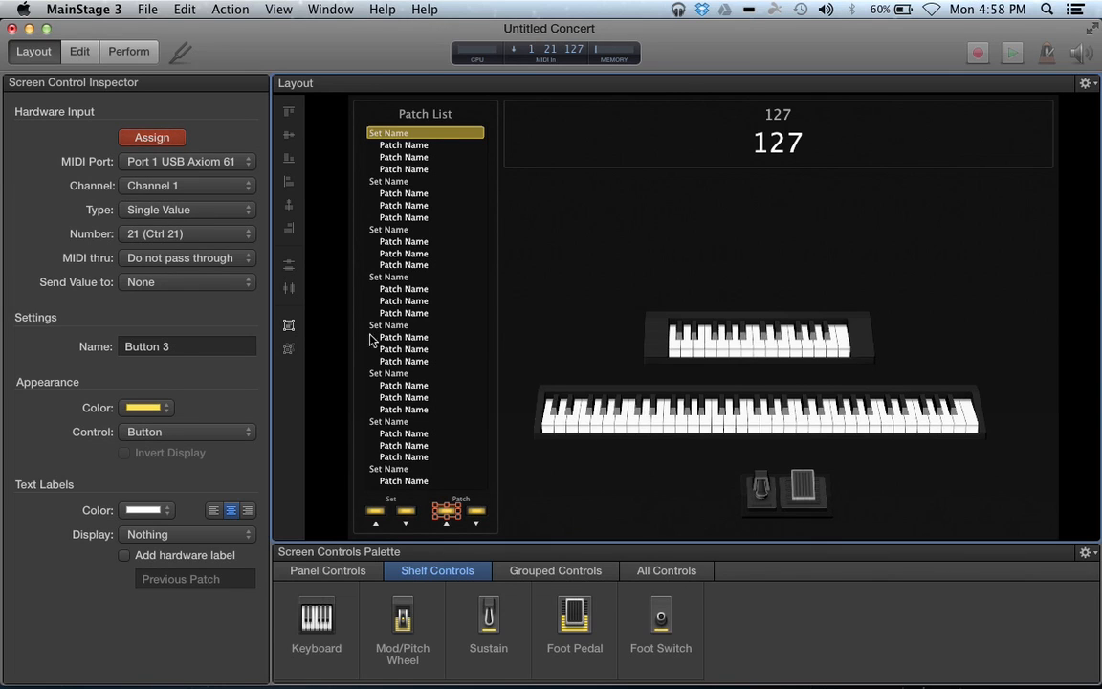
click(142, 137)
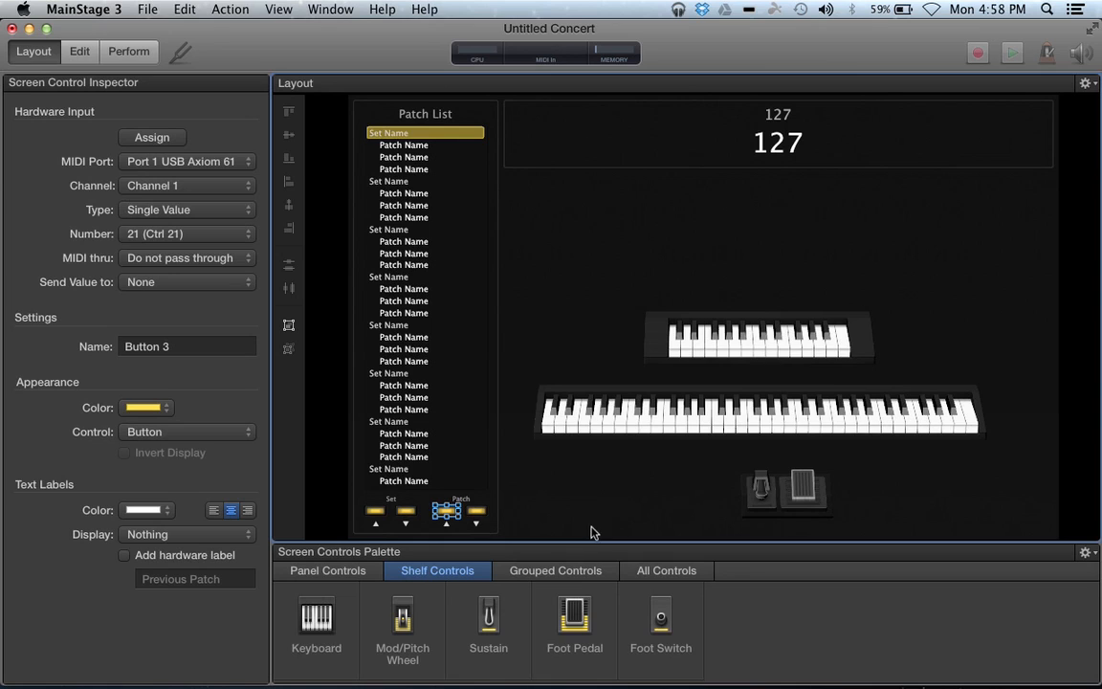
Step: Add a group of 8 directional knobs between the parameter display and the upper keyboard
click(521, 571)
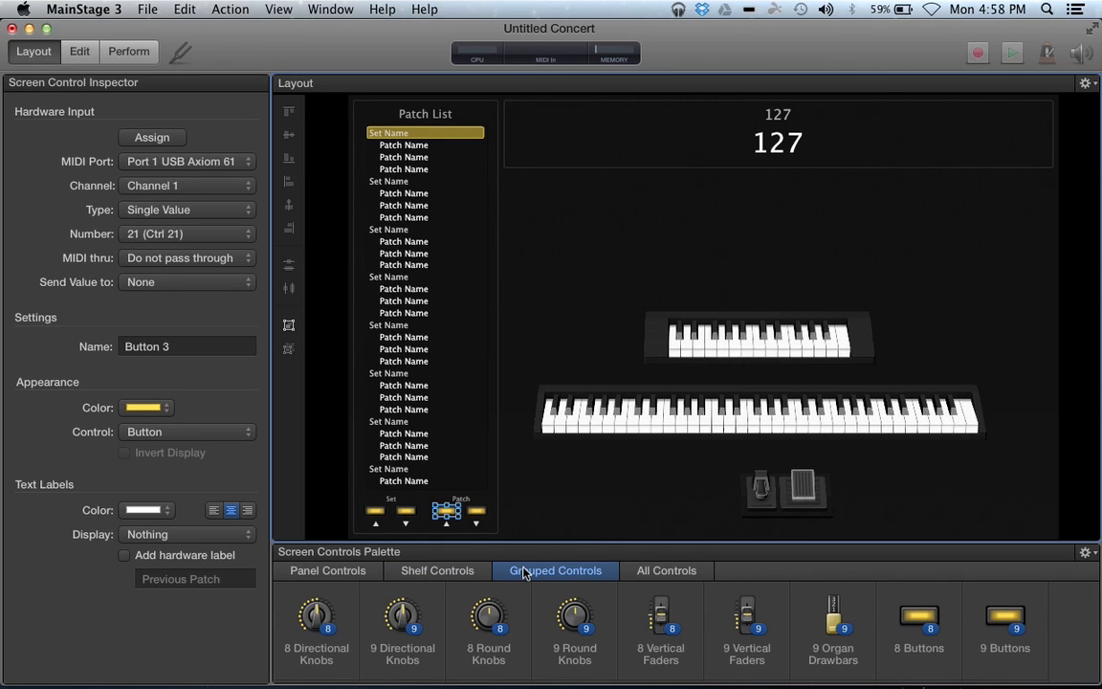
click(313, 619)
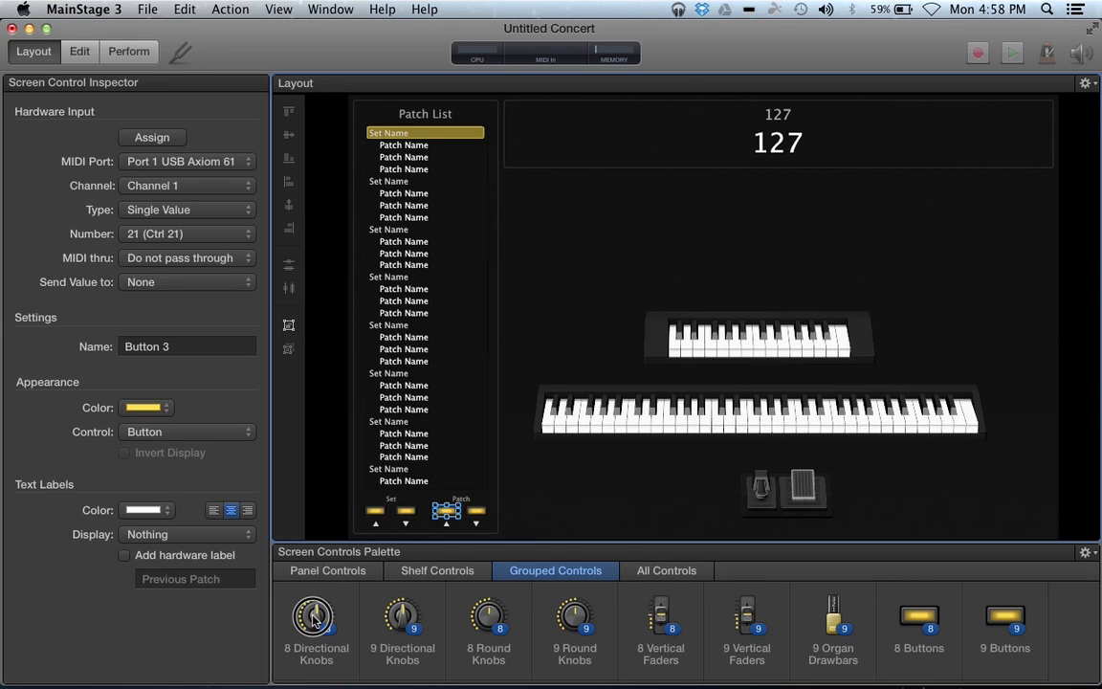
drag(313, 619, 783, 235)
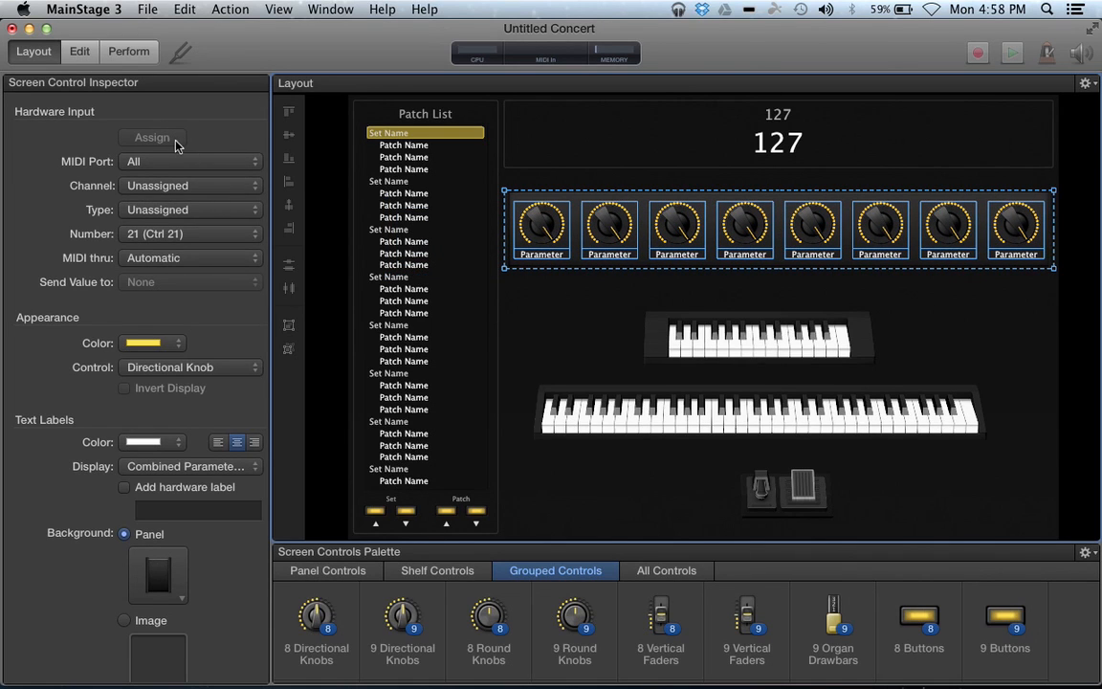
click(538, 317)
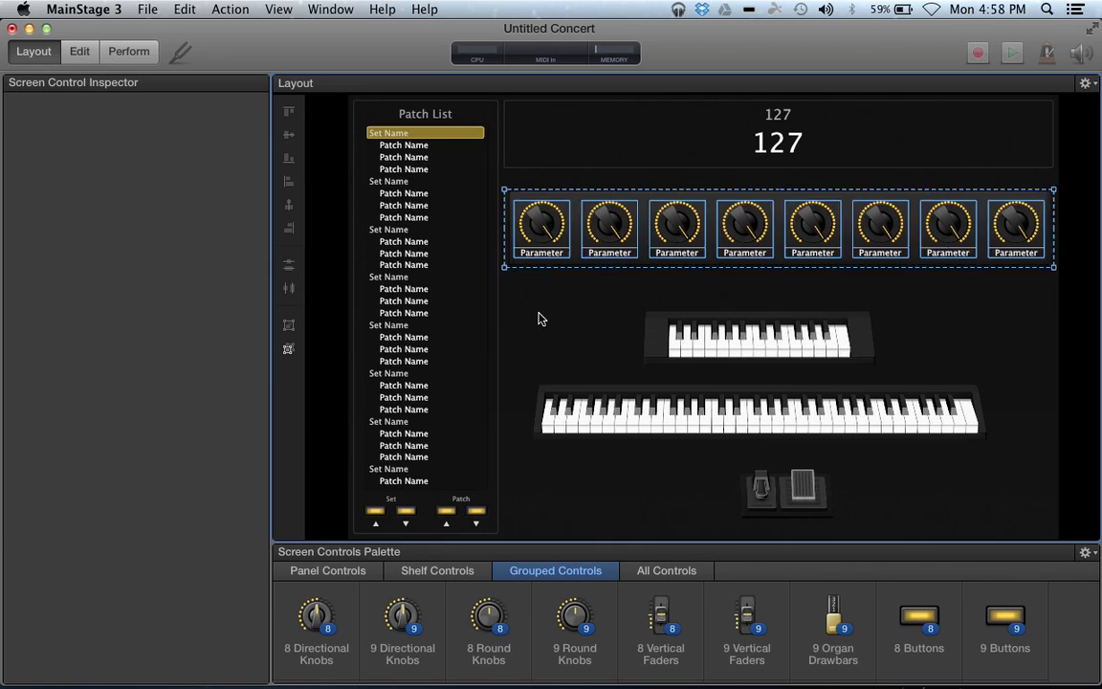
Step: Assign the first four knobs to Axiom 61 controllers 75, 76, 92 (Tremolo) and 95 (Phaser)
click(539, 210)
click(158, 137)
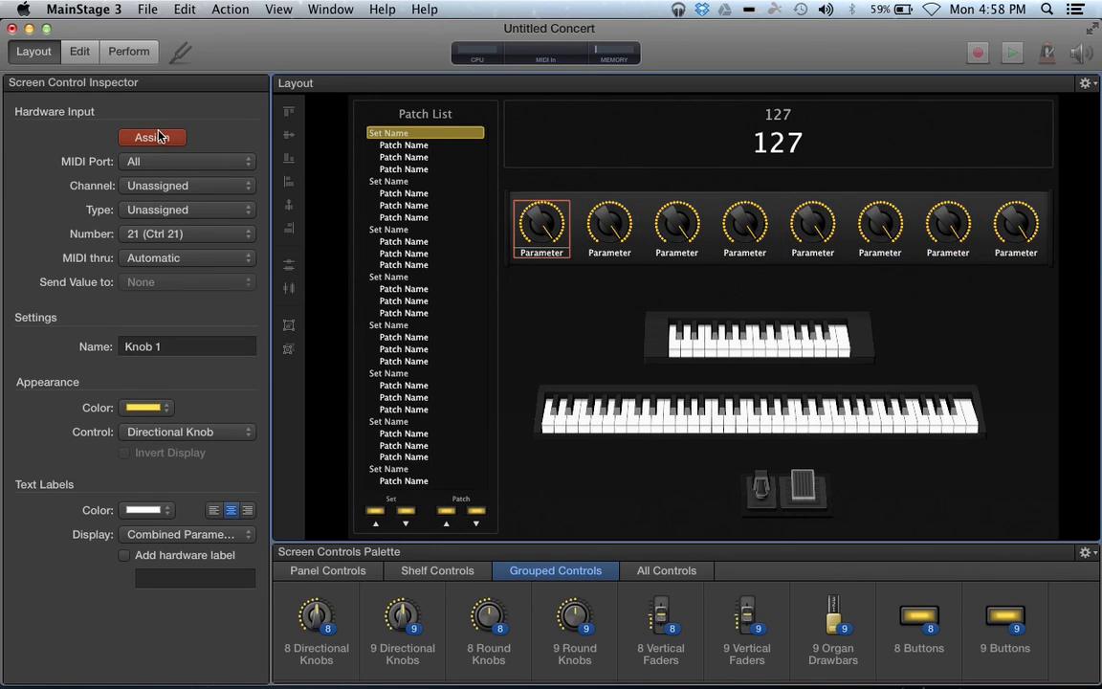
click(614, 229)
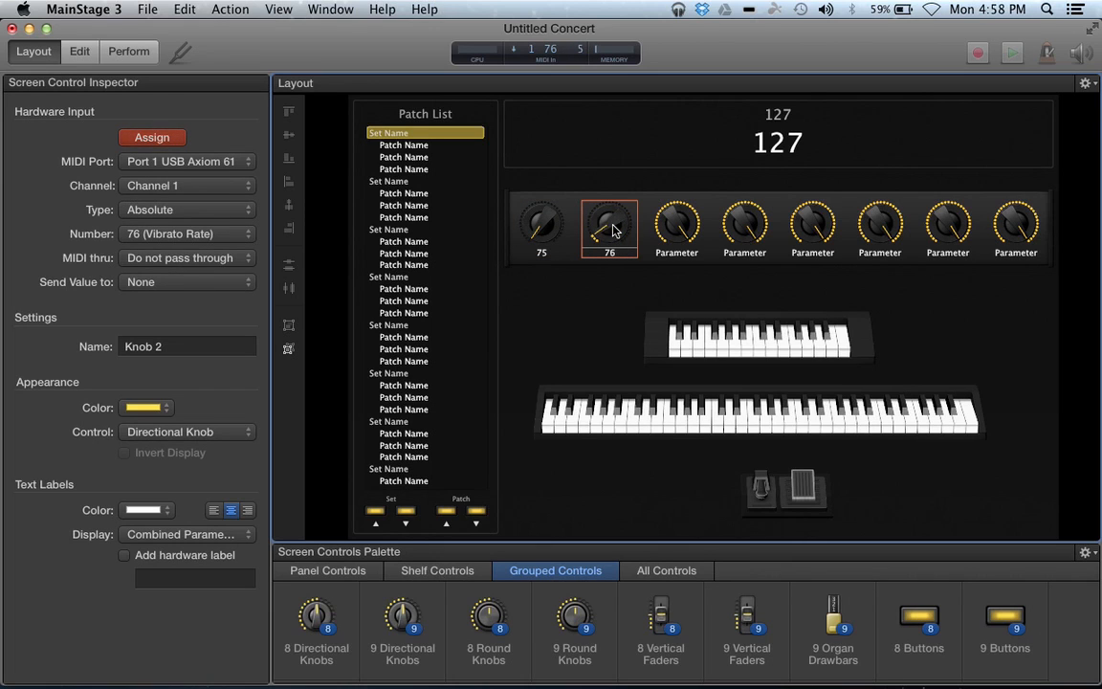
click(678, 230)
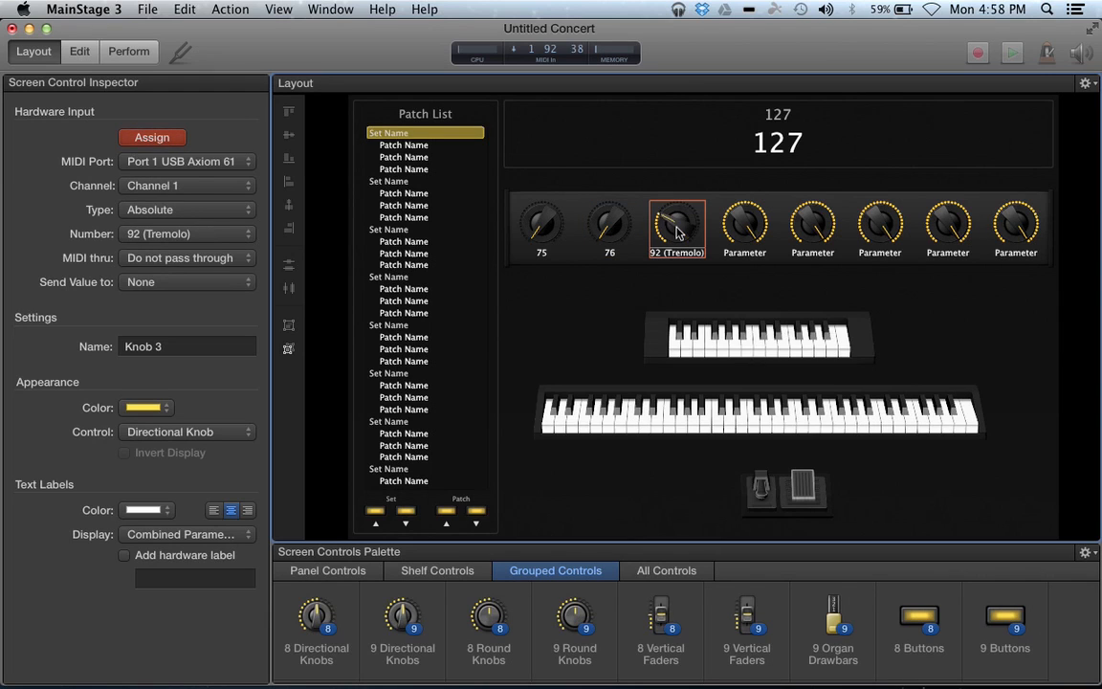
click(762, 235)
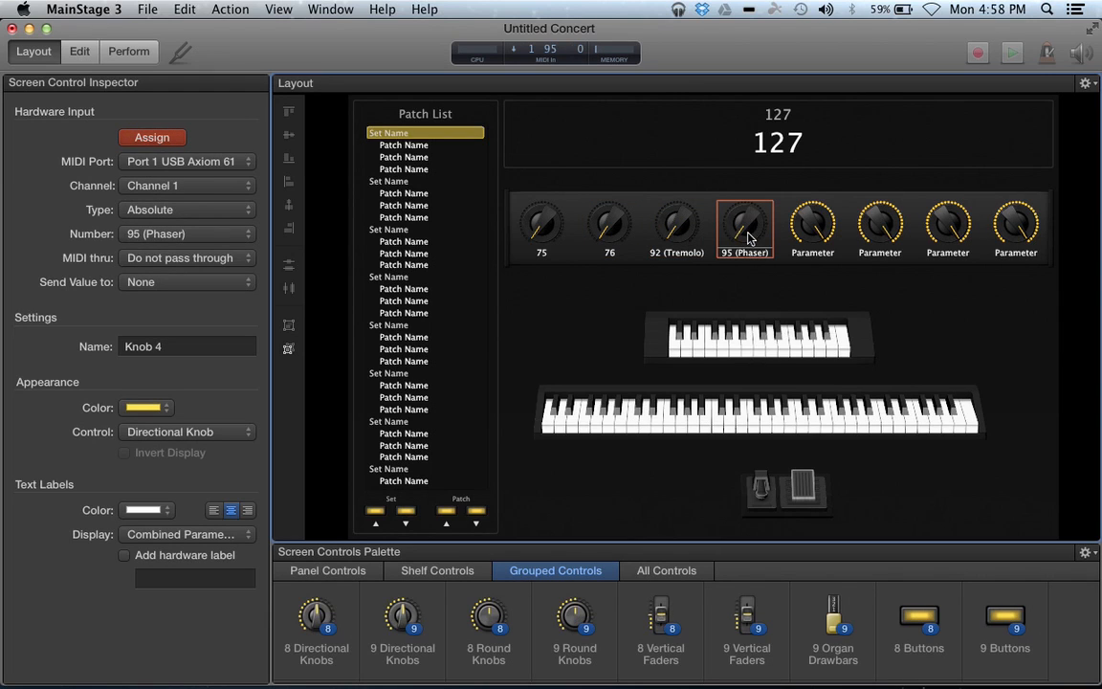
Step: End hardware assignment on the first knob and examine its available input types
click(546, 230)
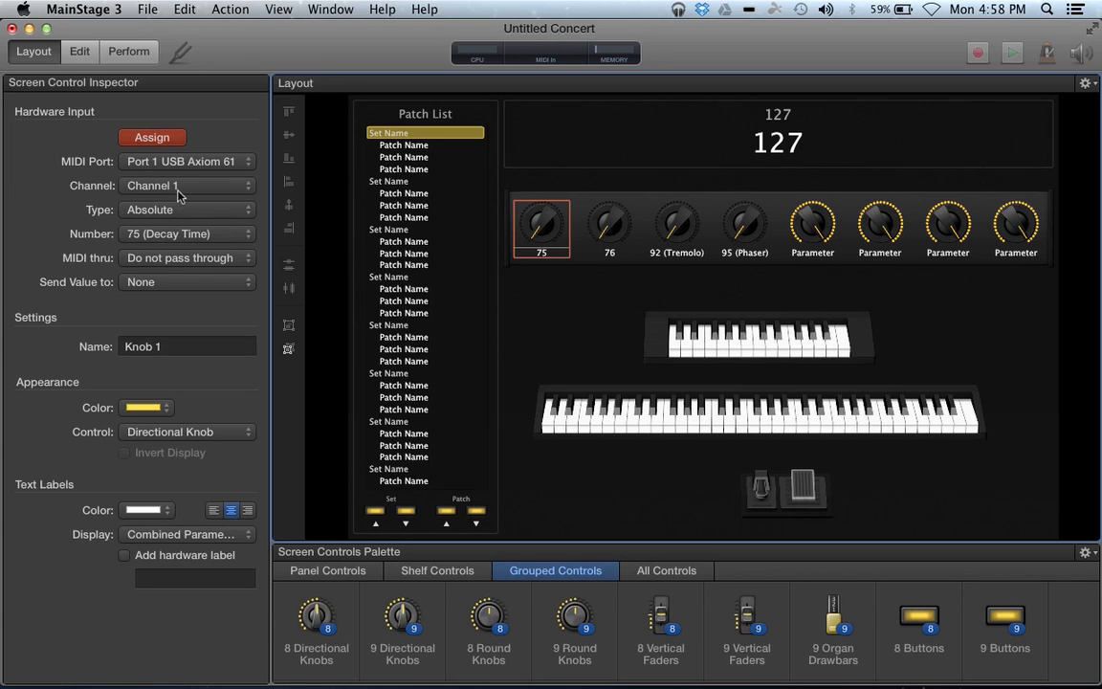
click(147, 134)
click(173, 211)
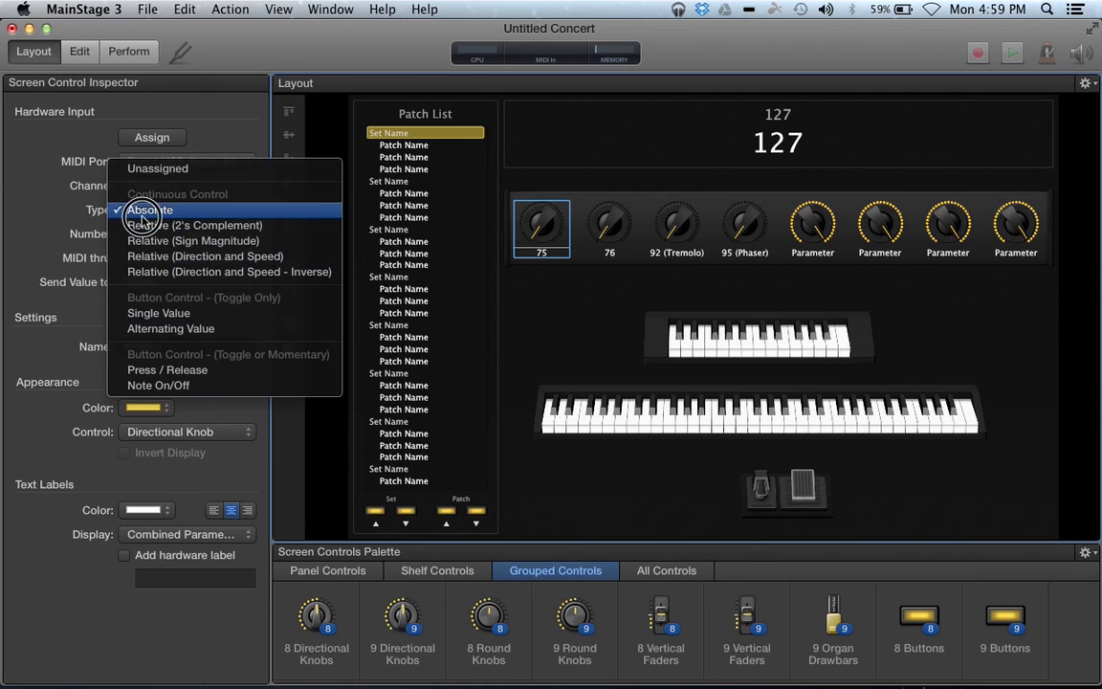
click(12, 203)
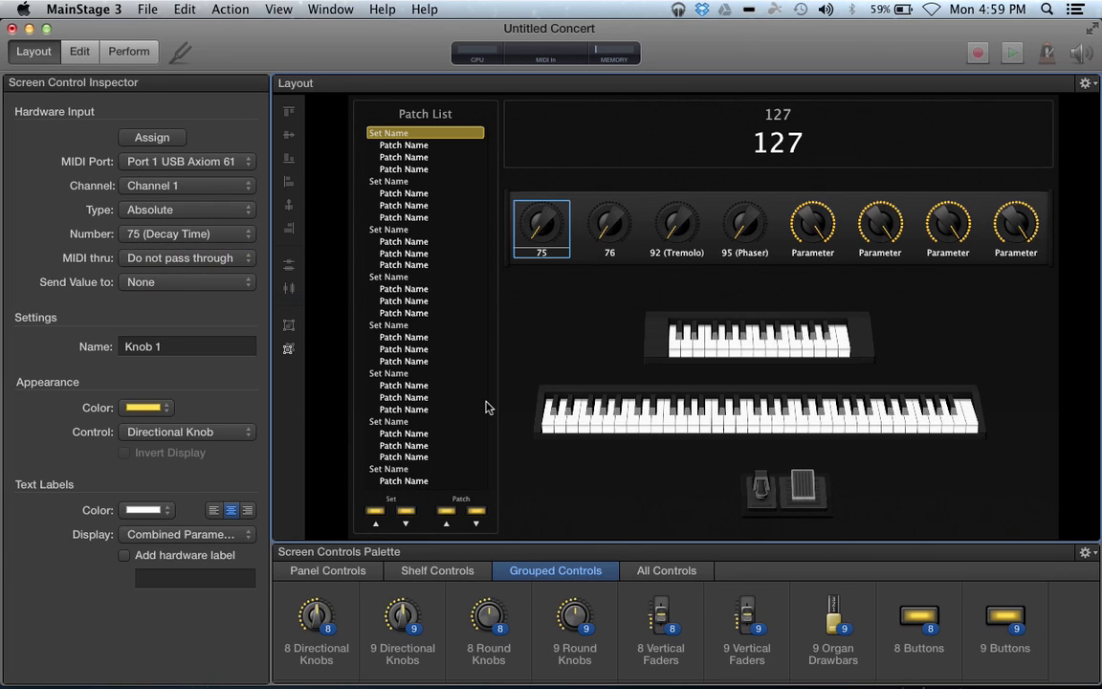
Step: Add a button control between the patch list and the pedals and assign it to Bass Drum 1 on Channel 10
click(422, 572)
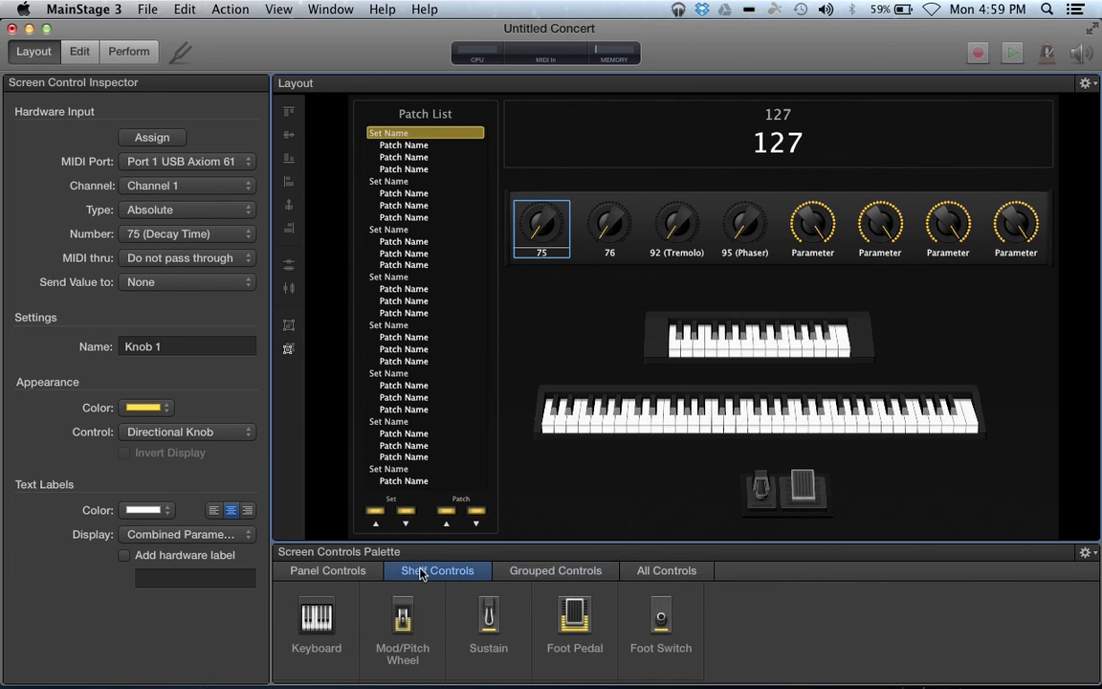
click(354, 571)
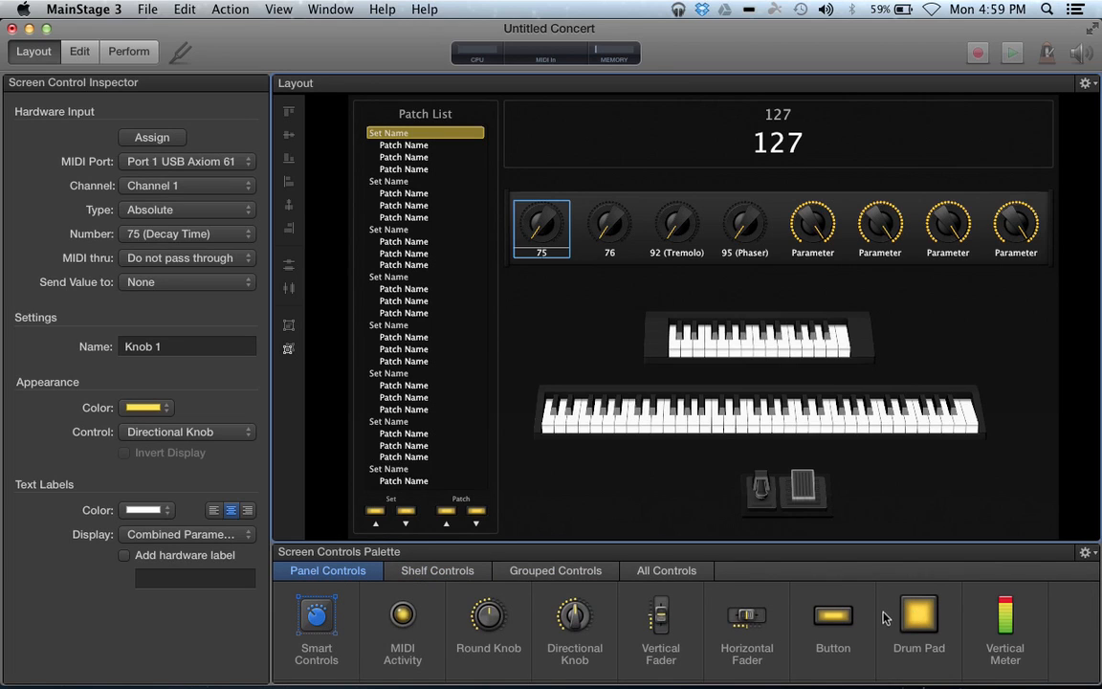
drag(837, 623, 563, 496)
click(169, 143)
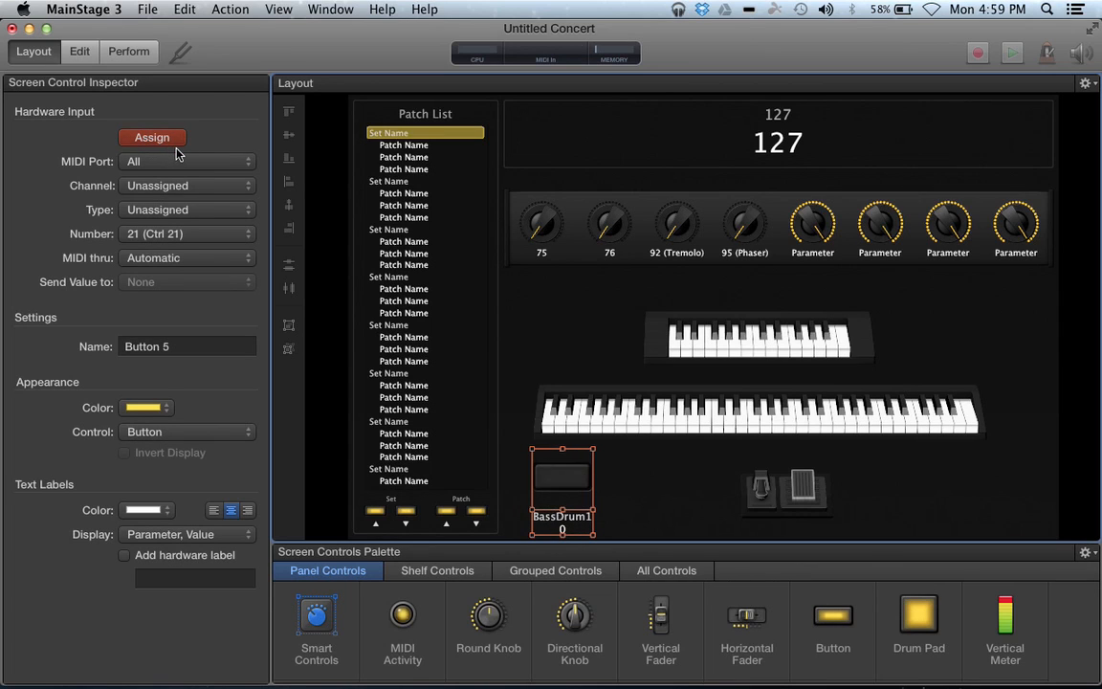
click(157, 139)
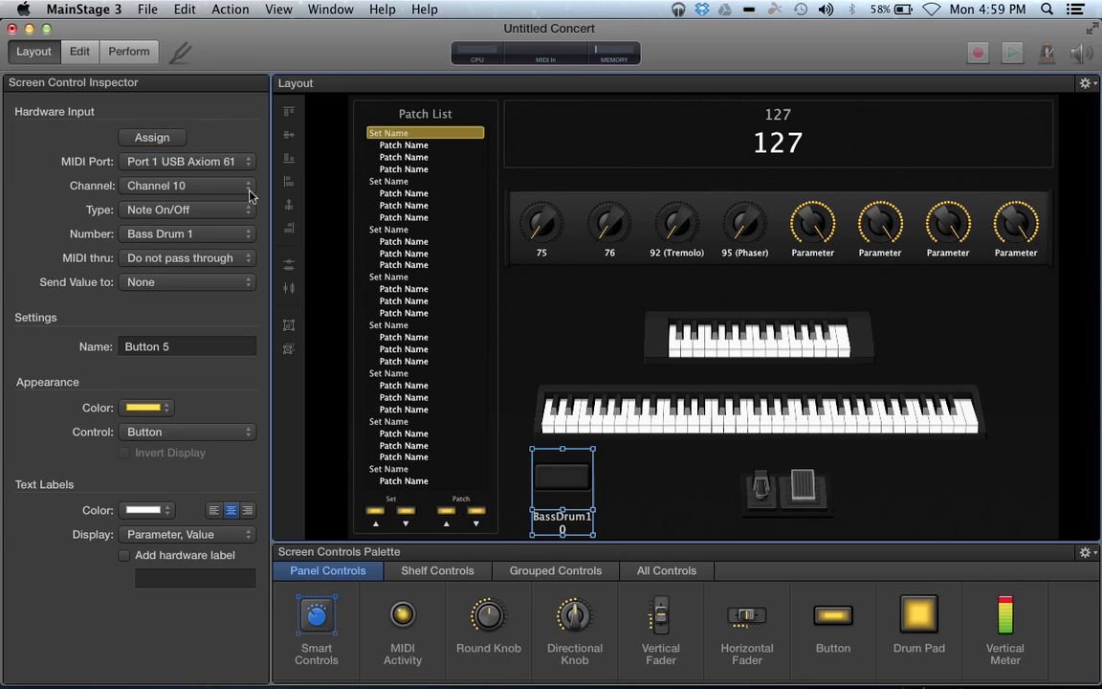
Step: Add a second button control on the far side of the pedals and assign it to Acoustic Snare on Channel 10
drag(834, 615, 904, 505)
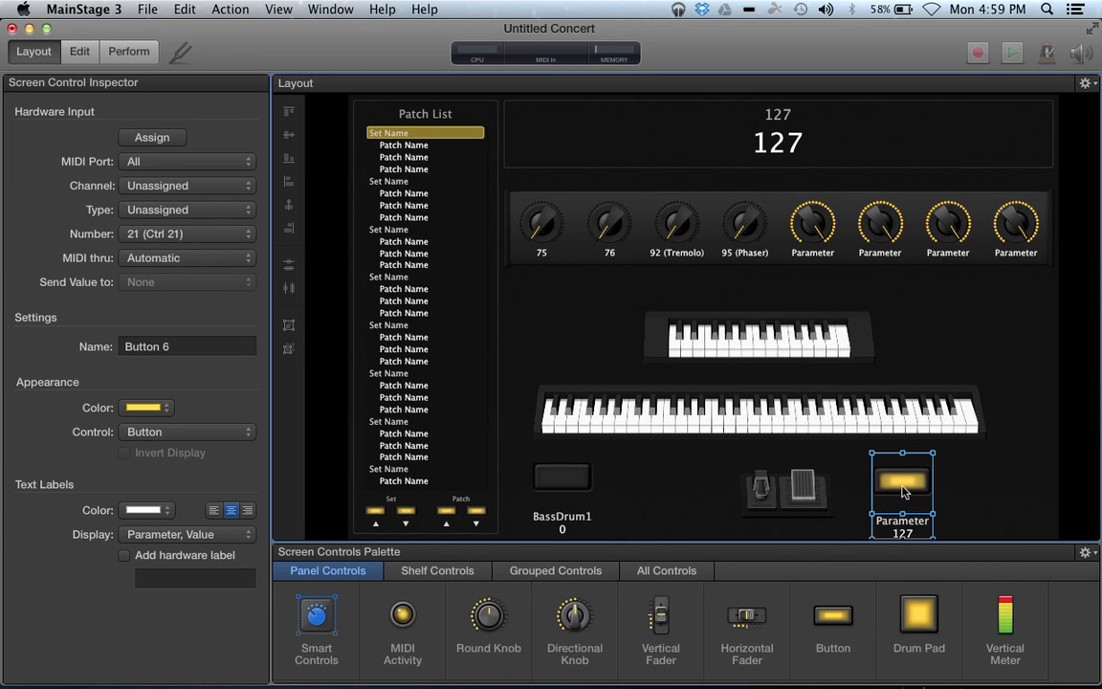
click(160, 143)
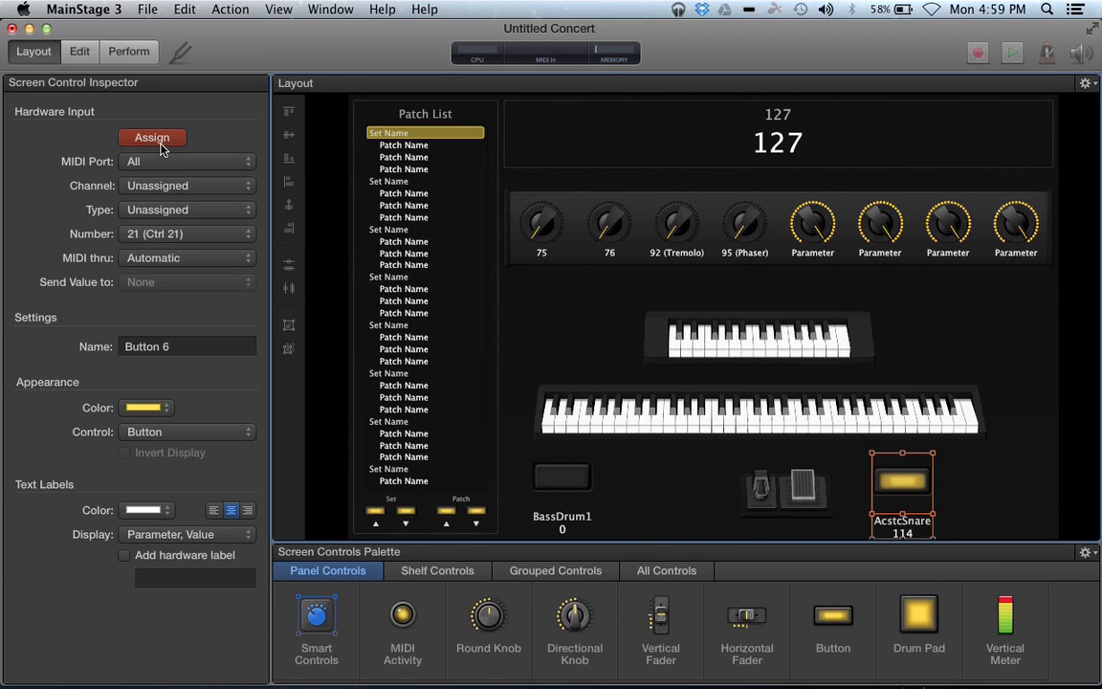
click(161, 143)
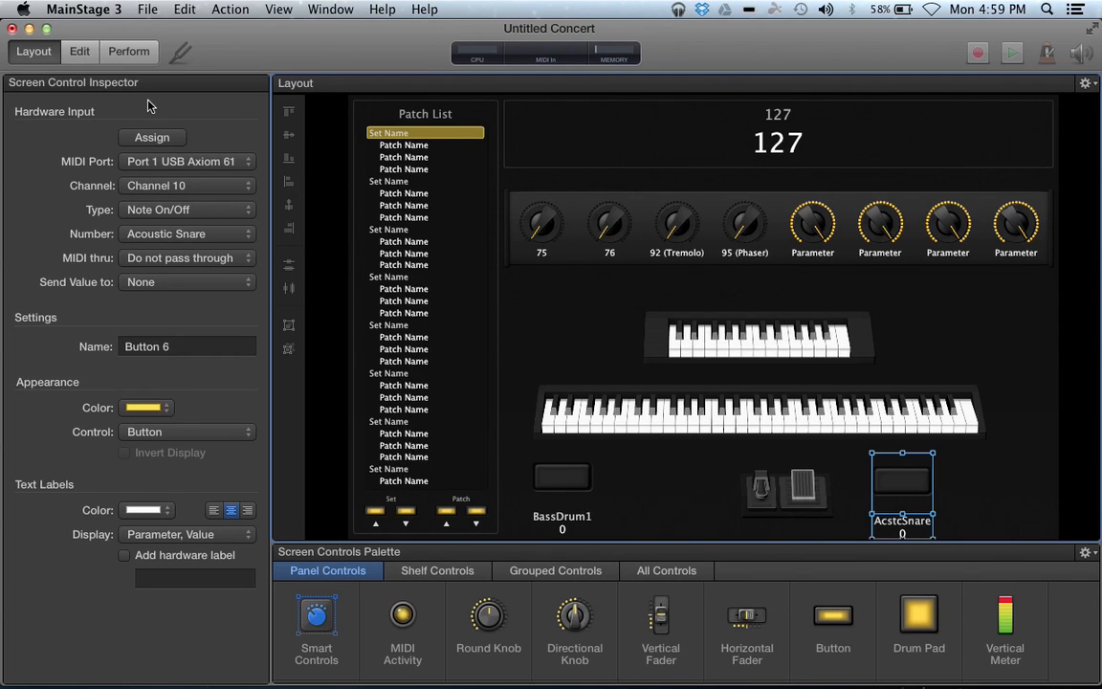
Step: In the Edit workspace, create a patch named Rhythm with 4 new instrument channel strips
click(82, 56)
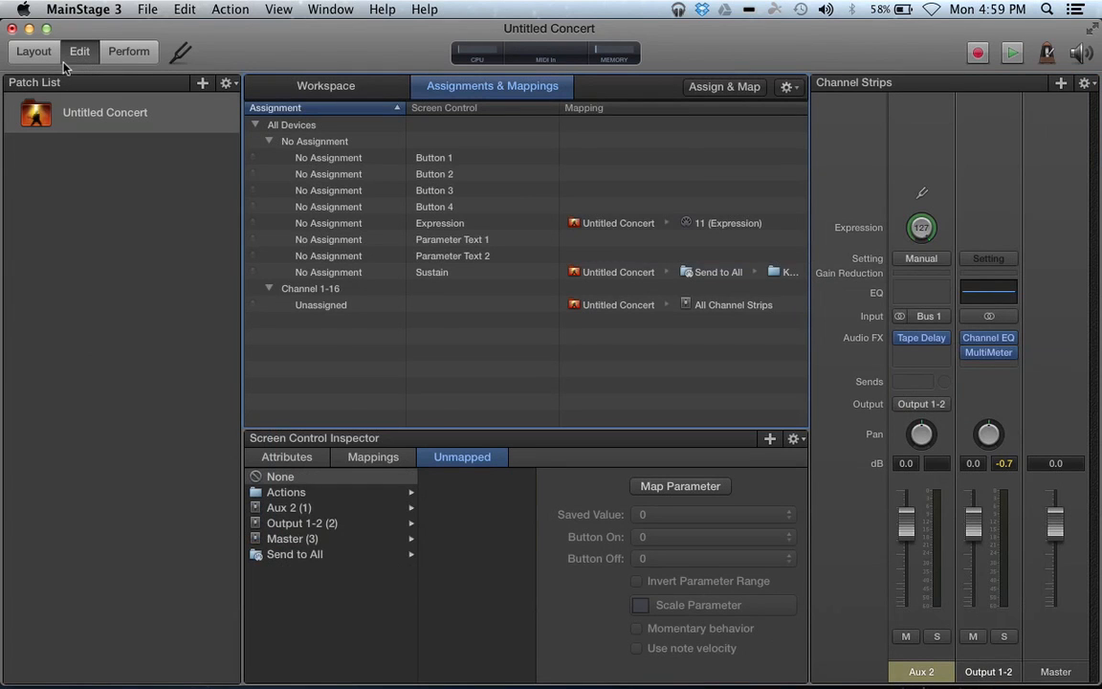
click(333, 90)
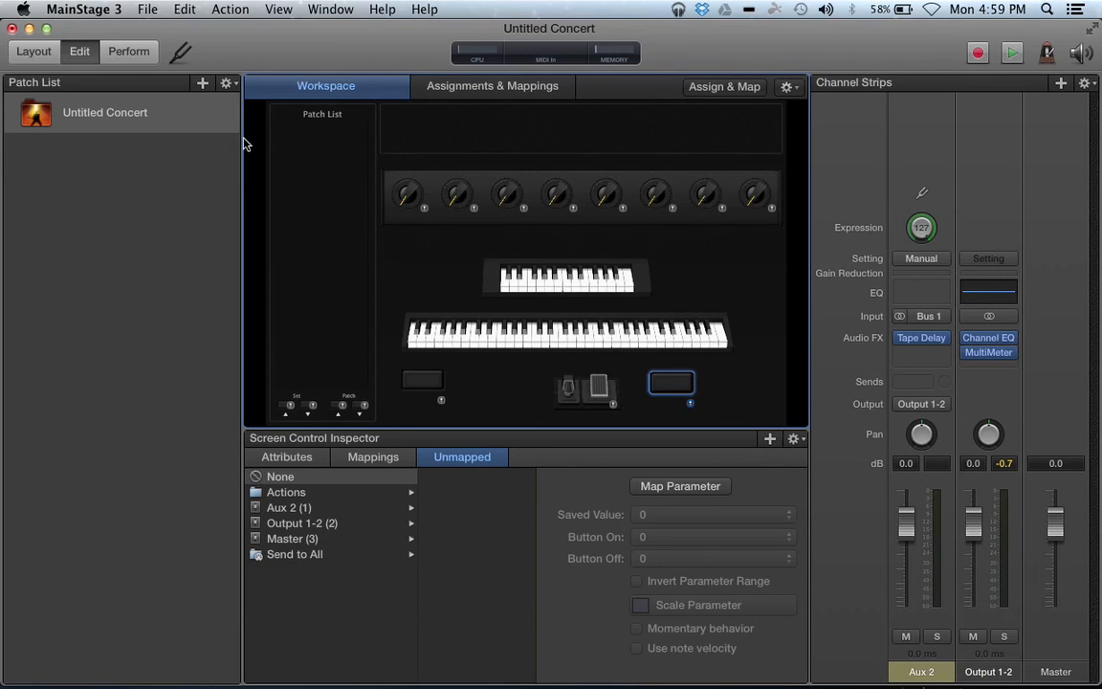
click(227, 83)
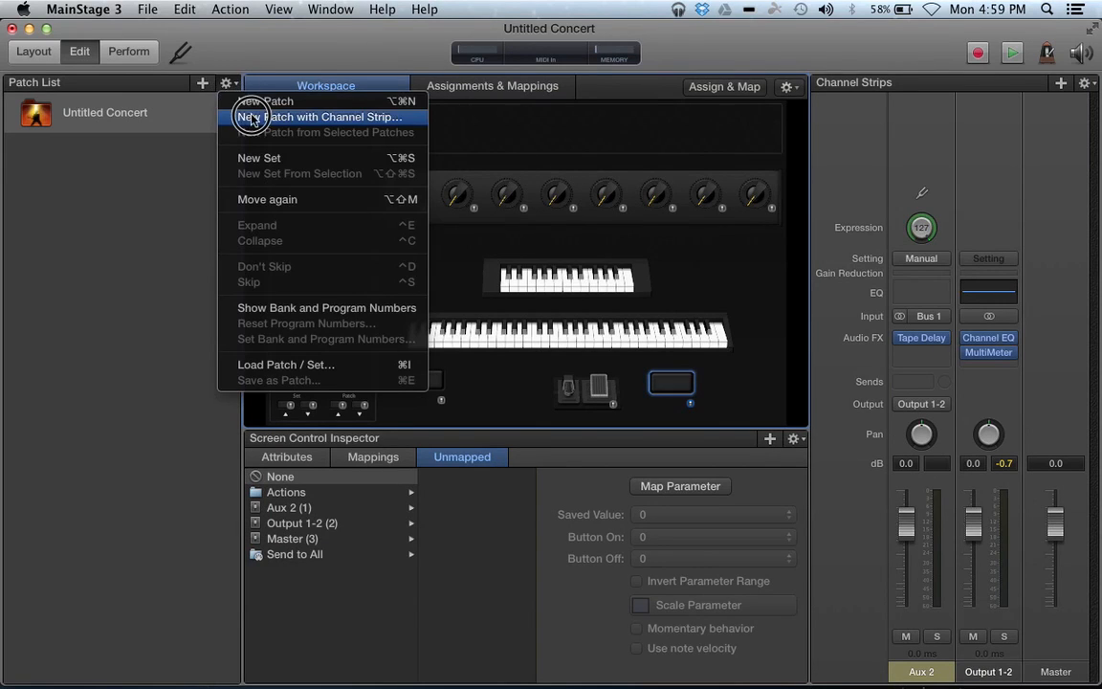
click(251, 117)
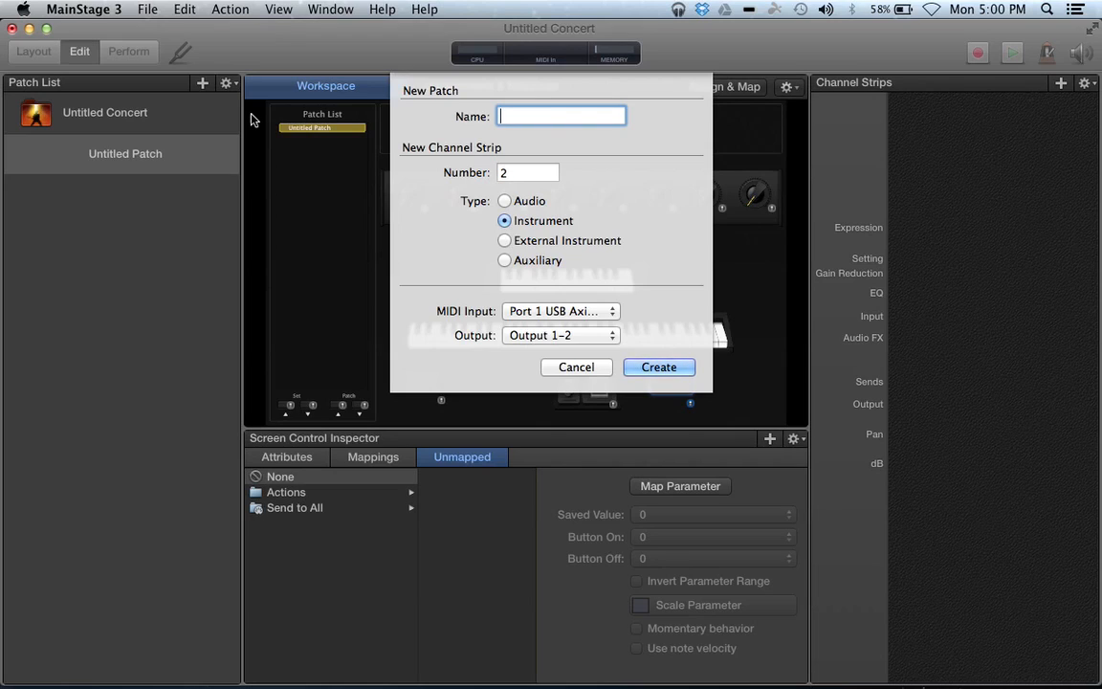
text(Rhythm)
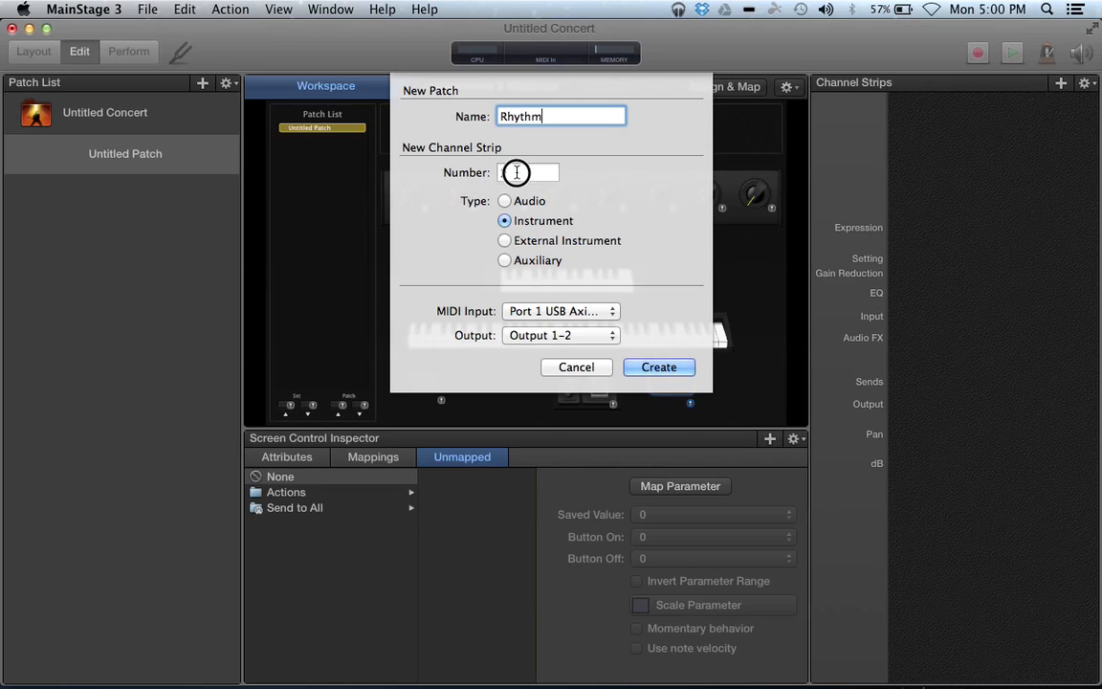
key(Tab)
text(3)
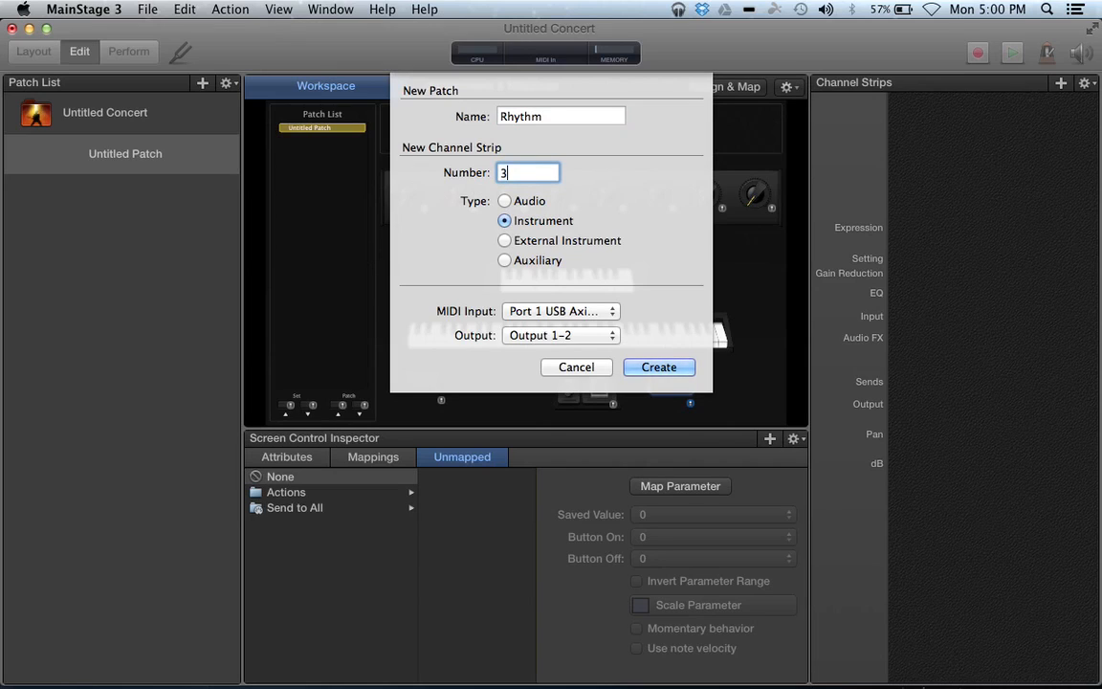
double_click(514, 173)
text(4)
click(640, 368)
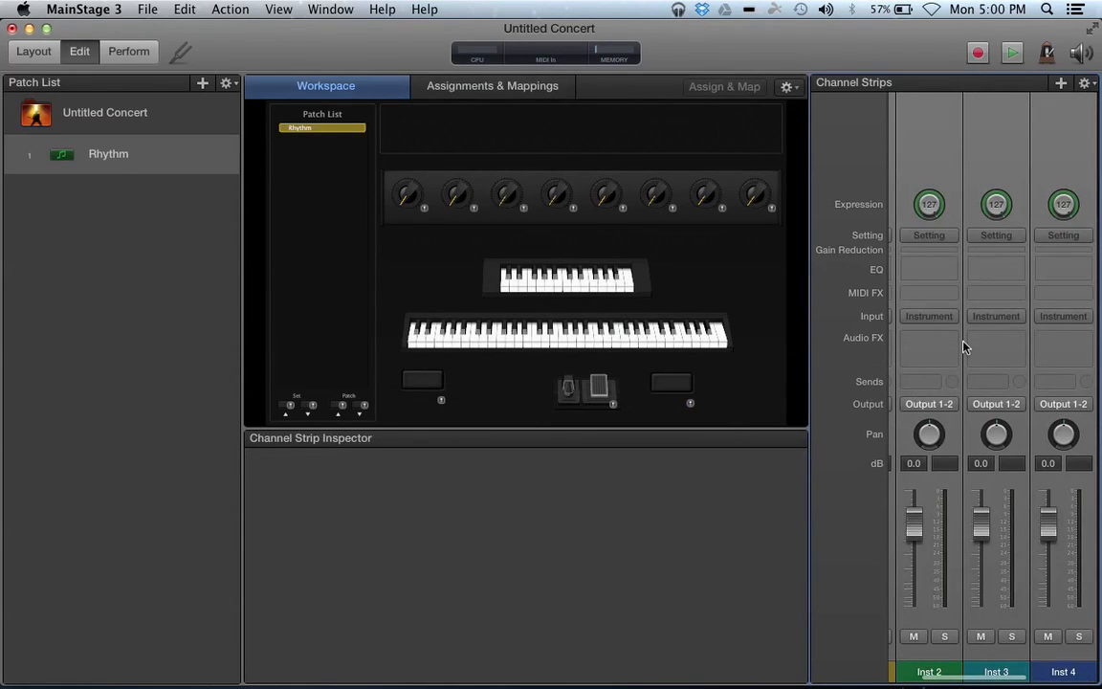
Step: Add an aux channel strip to the Rhythm patch and set its input to Bus 1
scroll(964, 347, right, 3)
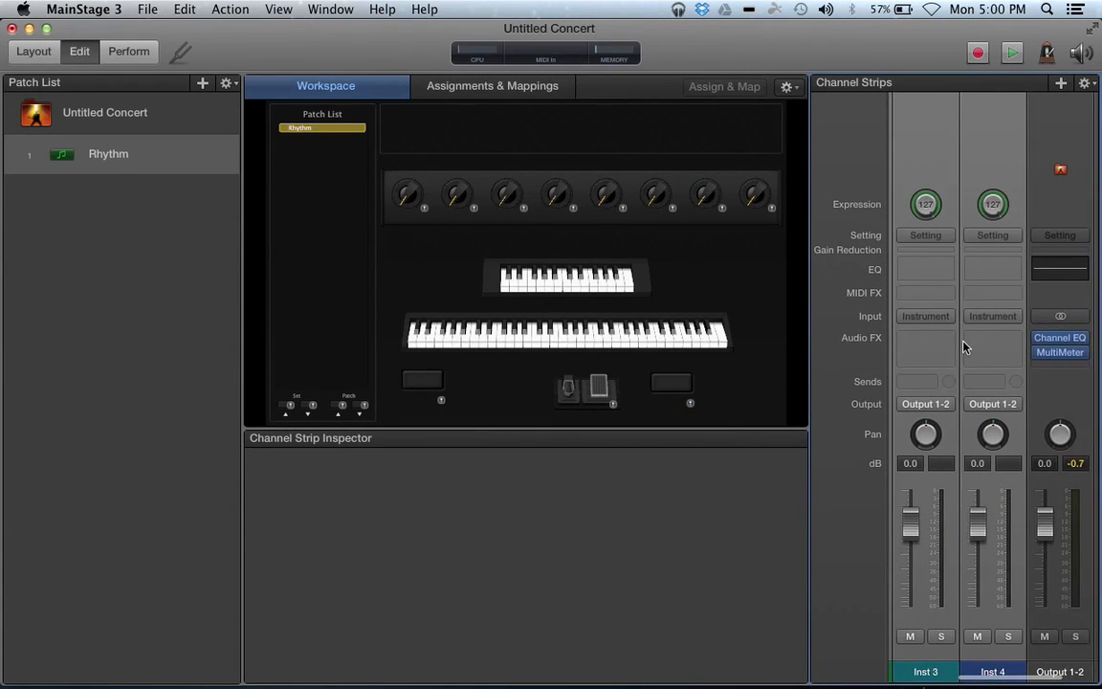
scroll(965, 347, left, 4)
click(1084, 83)
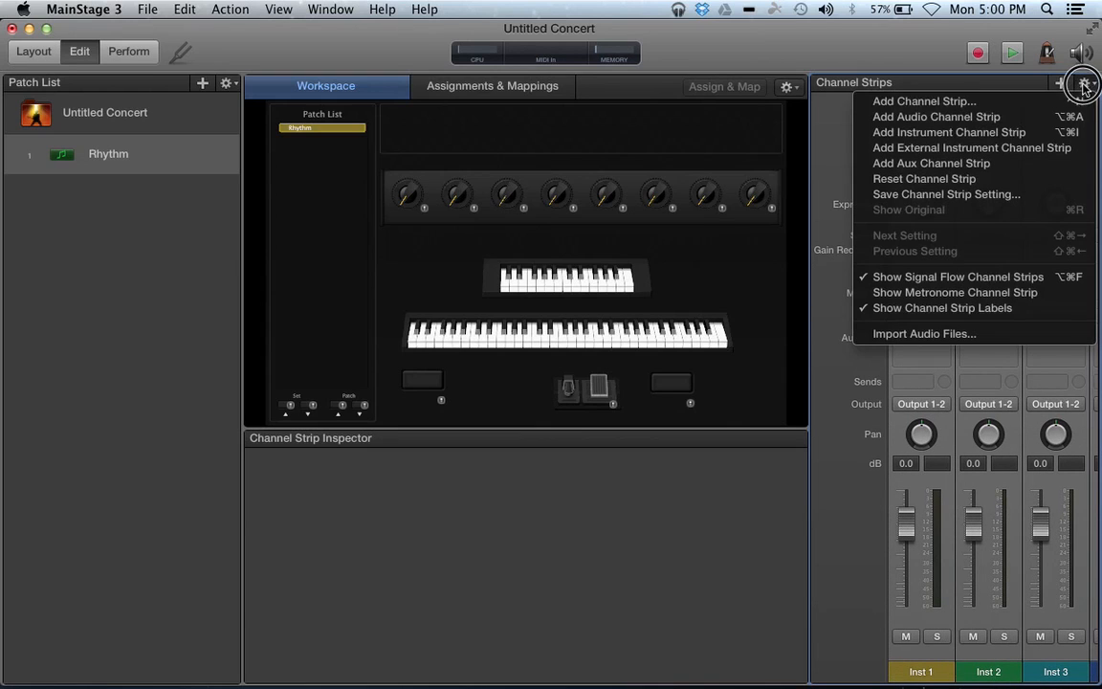
click(1043, 165)
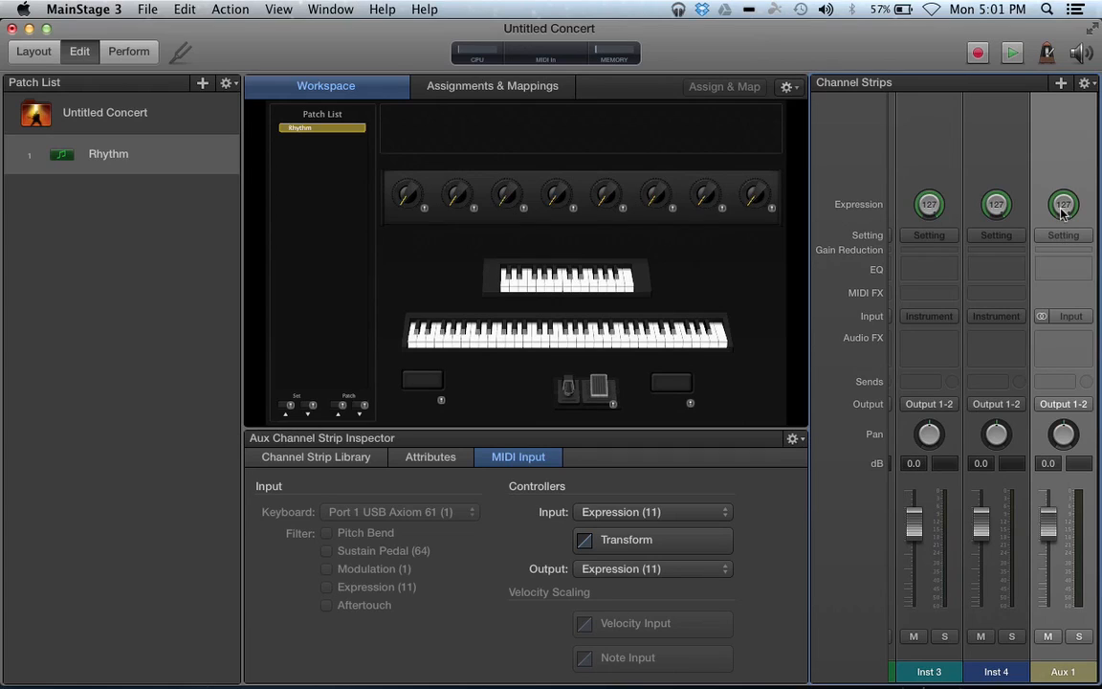
click(1059, 258)
click(1053, 316)
mouse_move(1026, 352)
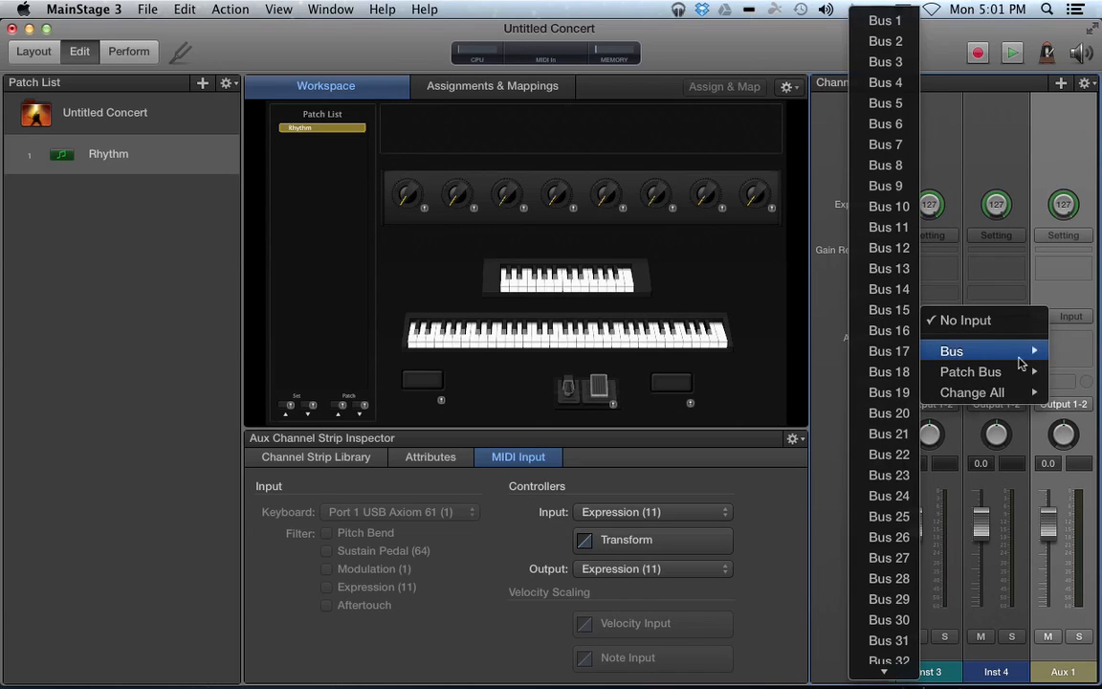
click(886, 21)
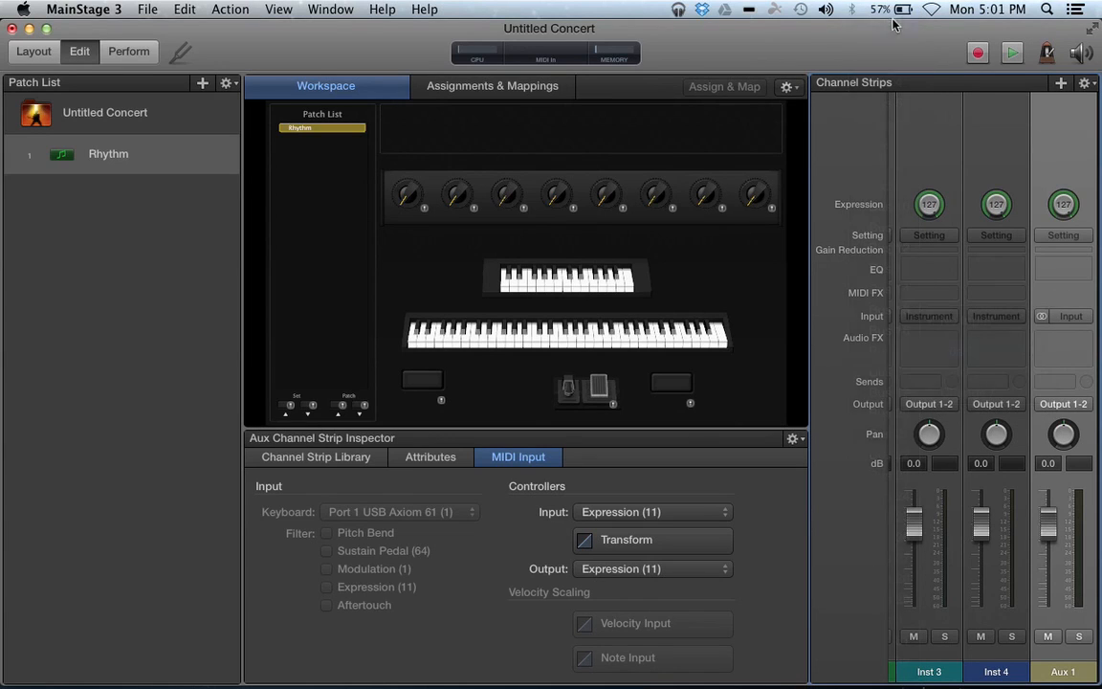
Step: Insert a Tape Delay effect on the aux channel strip and load its dub setting
click(1064, 341)
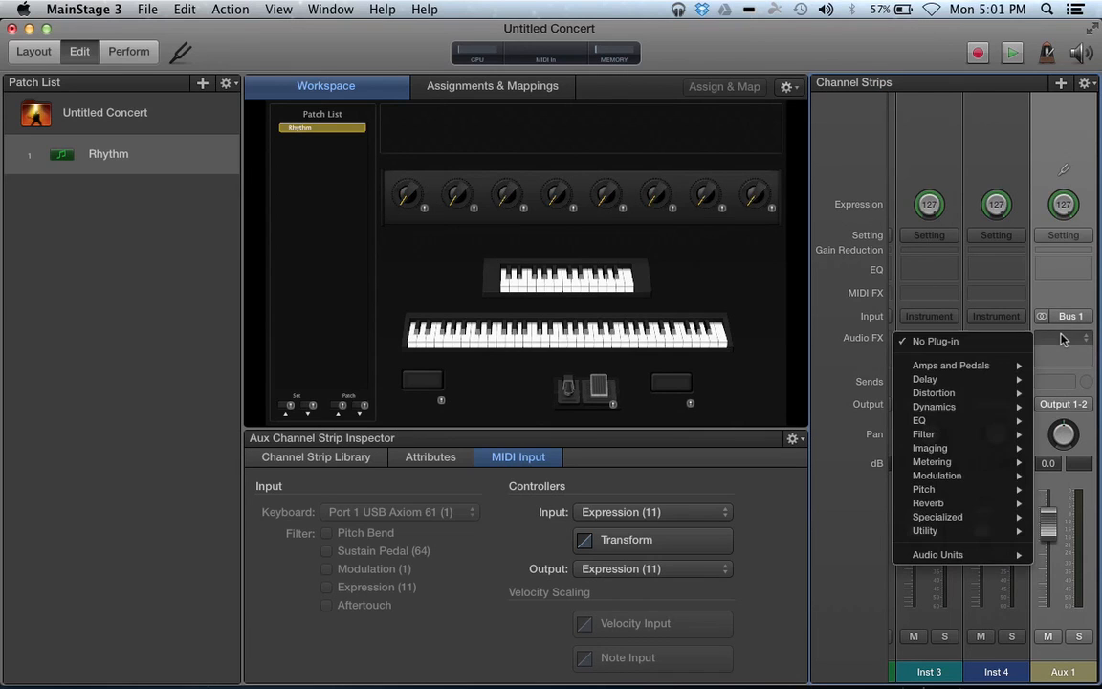
mouse_move(957, 379)
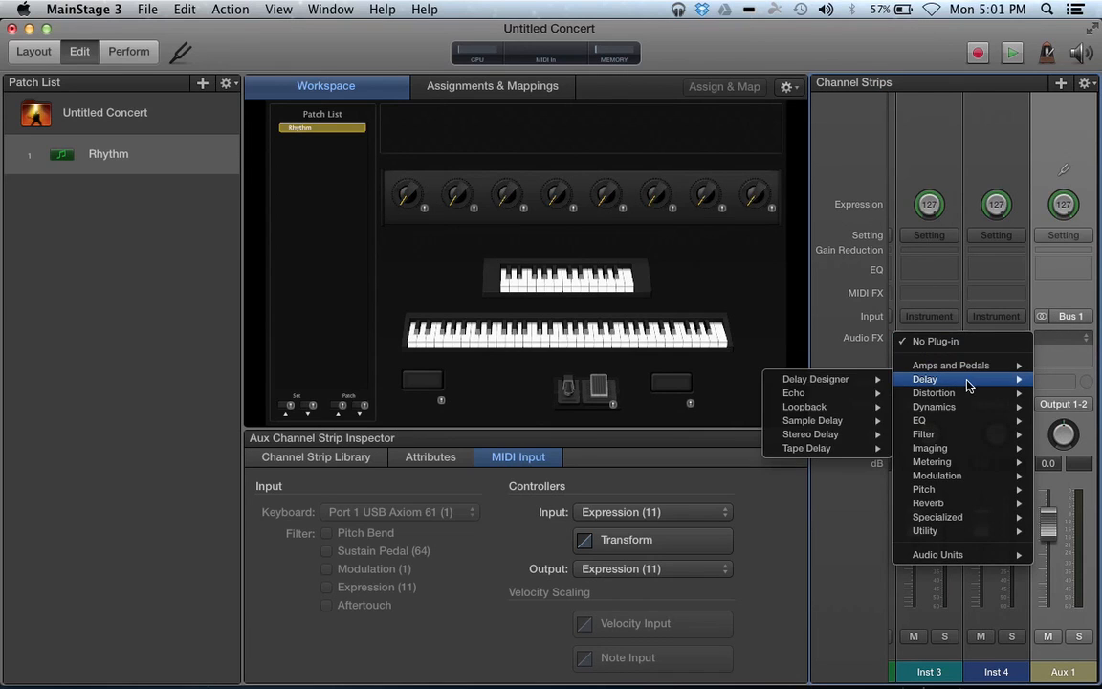
click(819, 450)
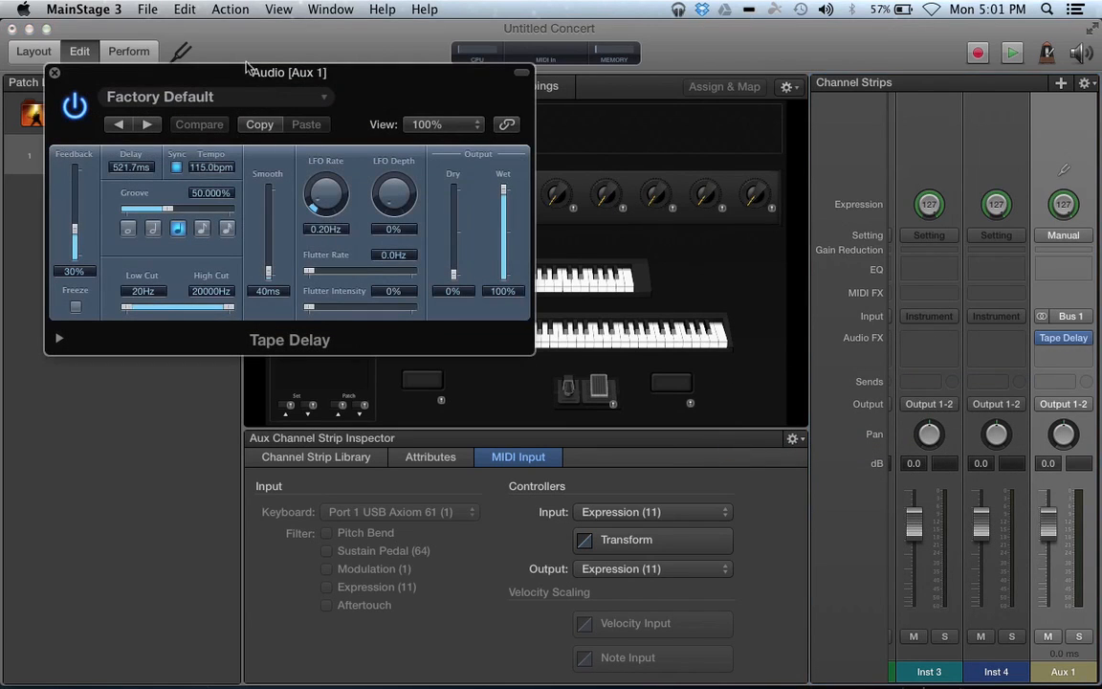
click(153, 95)
click(167, 403)
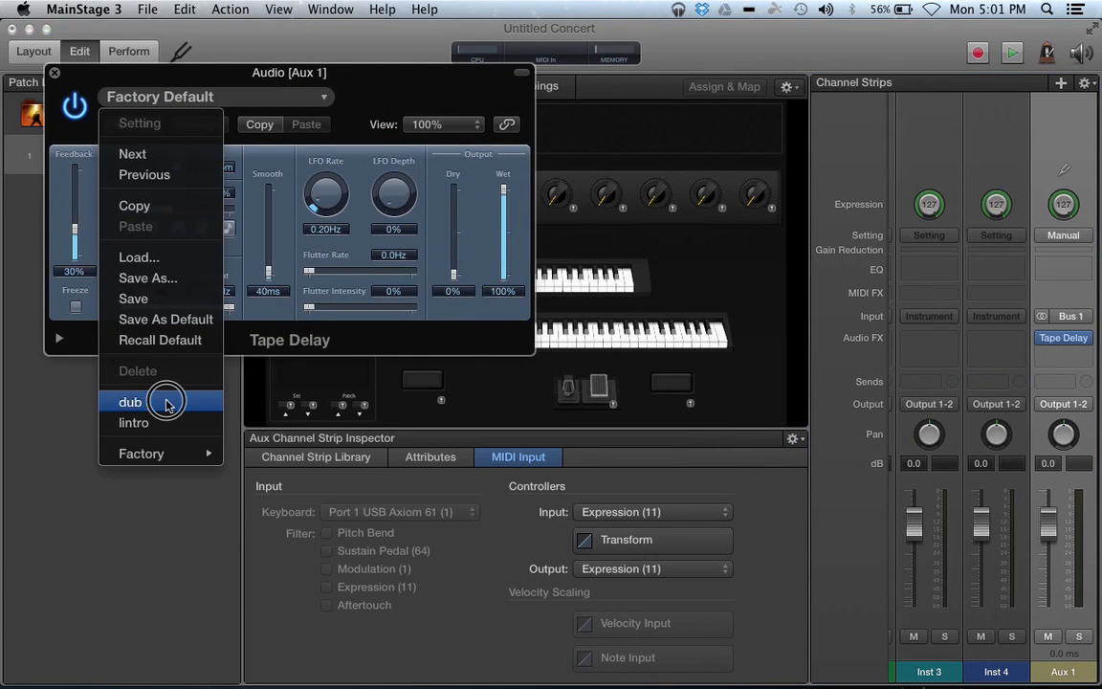
click(54, 73)
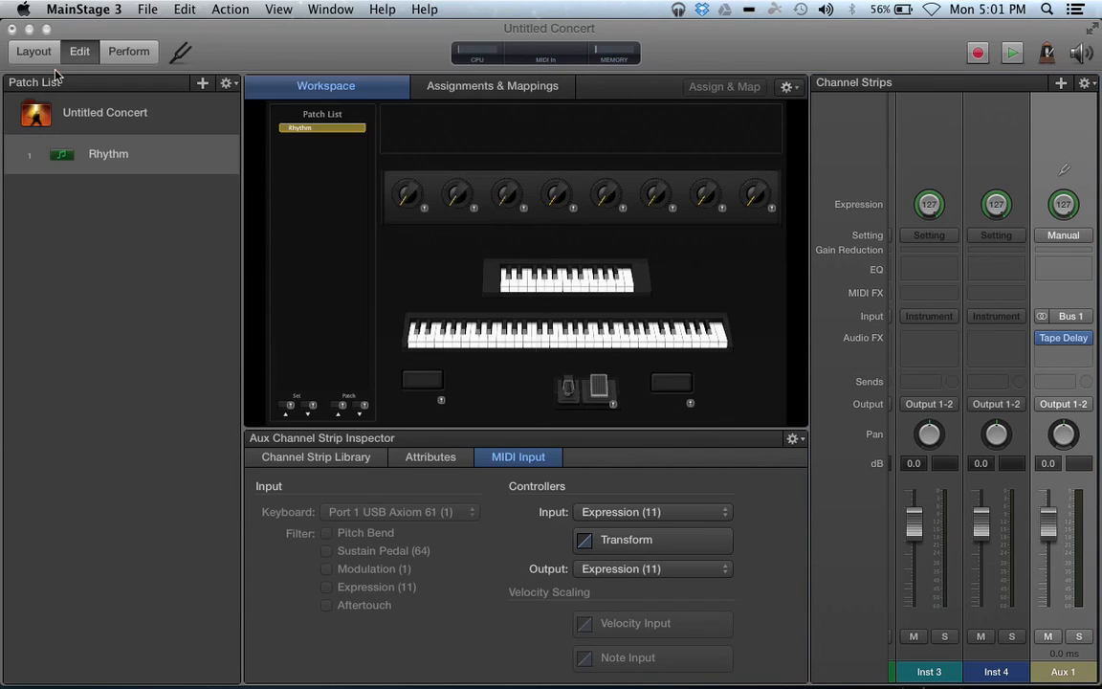
Step: Rename the aux channel strip DELAY
double_click(1062, 671)
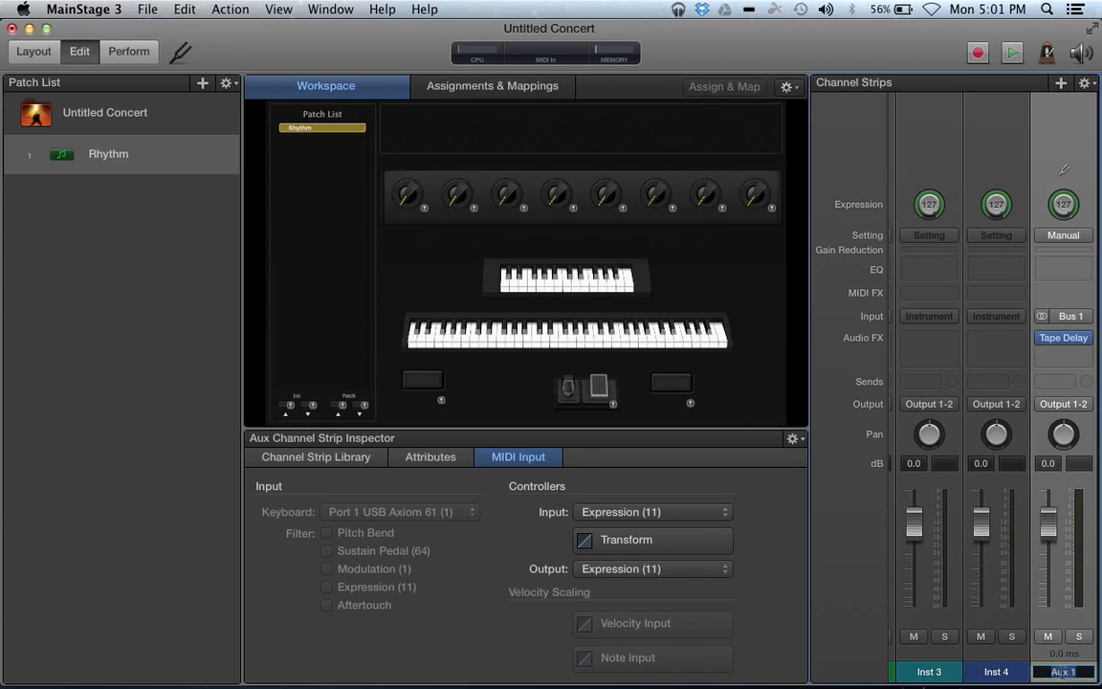
text(DELAY)
key(Return)
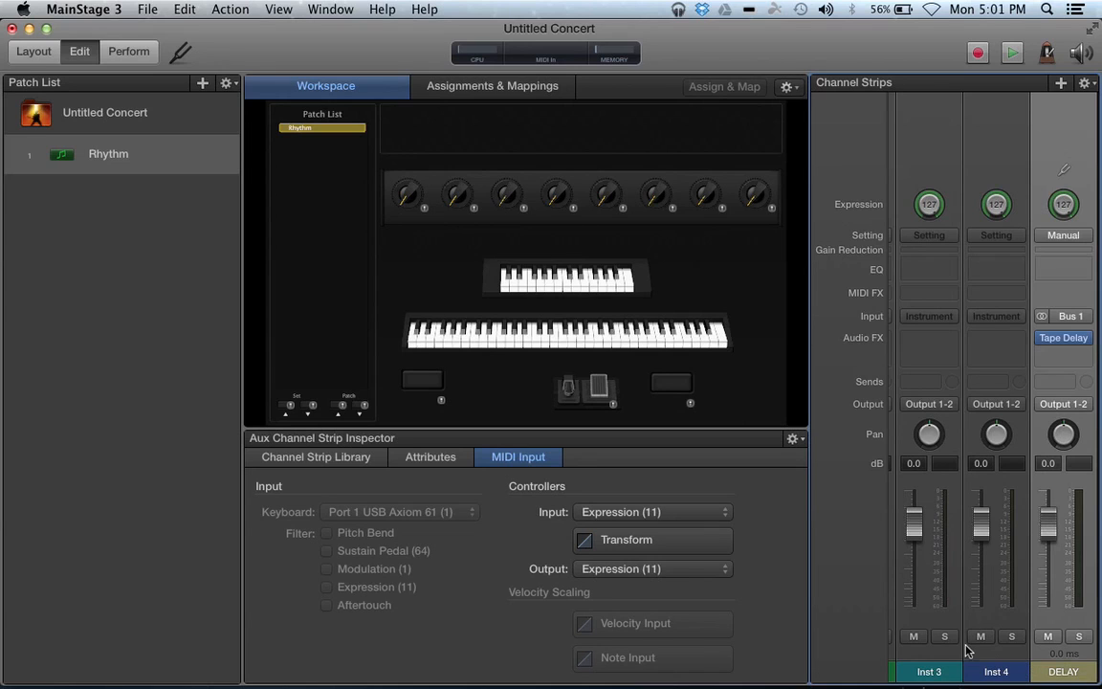
Step: Rename the first instrument channel strip BUBBLE and the second one BANG
scroll(967, 650, left, 3)
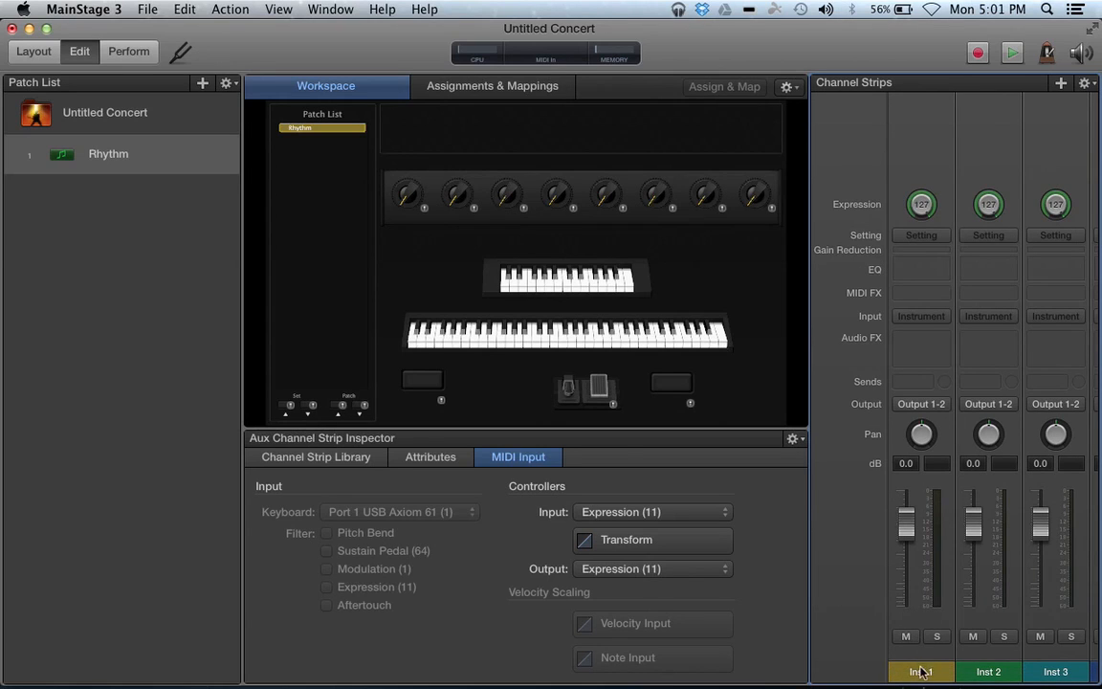
double_click(920, 672)
text(BUBBLE)
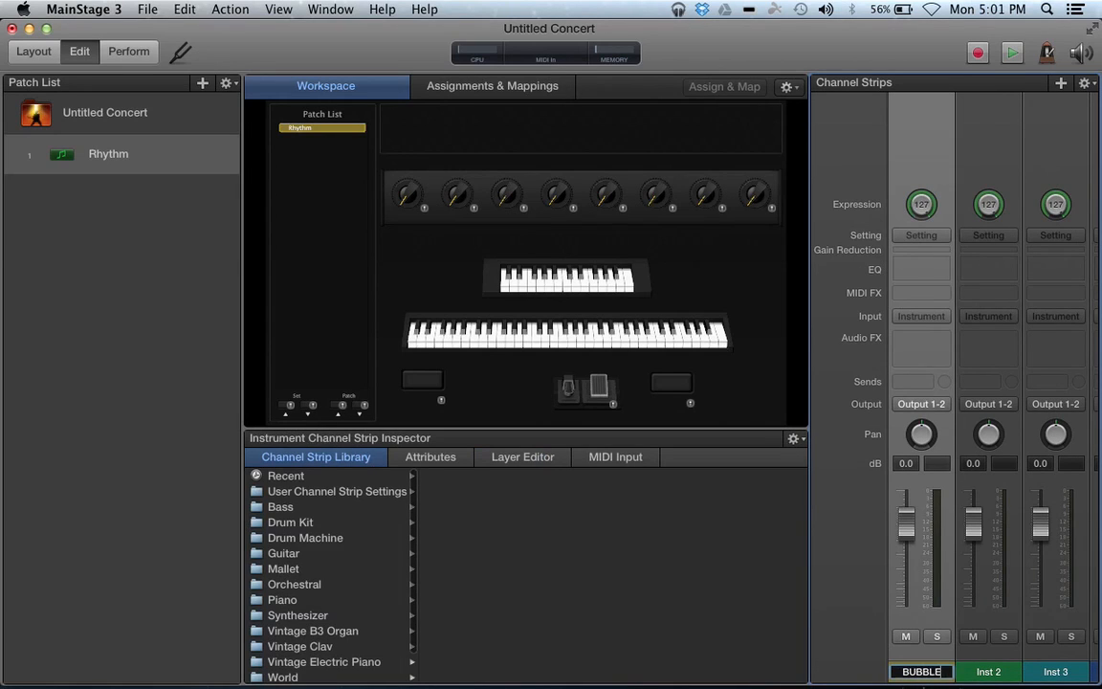
key(Return)
double_click(989, 671)
text(BAN)
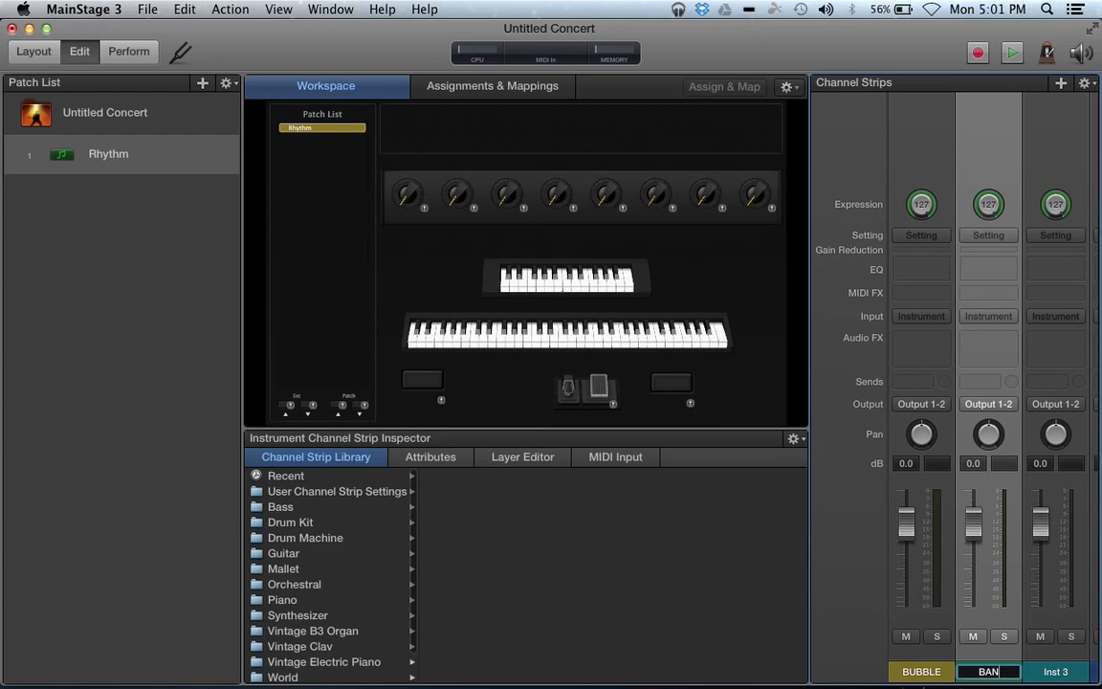
text(G)
key(Return)
Step: Rename the third instrument channel strip SYNTH and the fourth one SAMPLE
double_click(1055, 672)
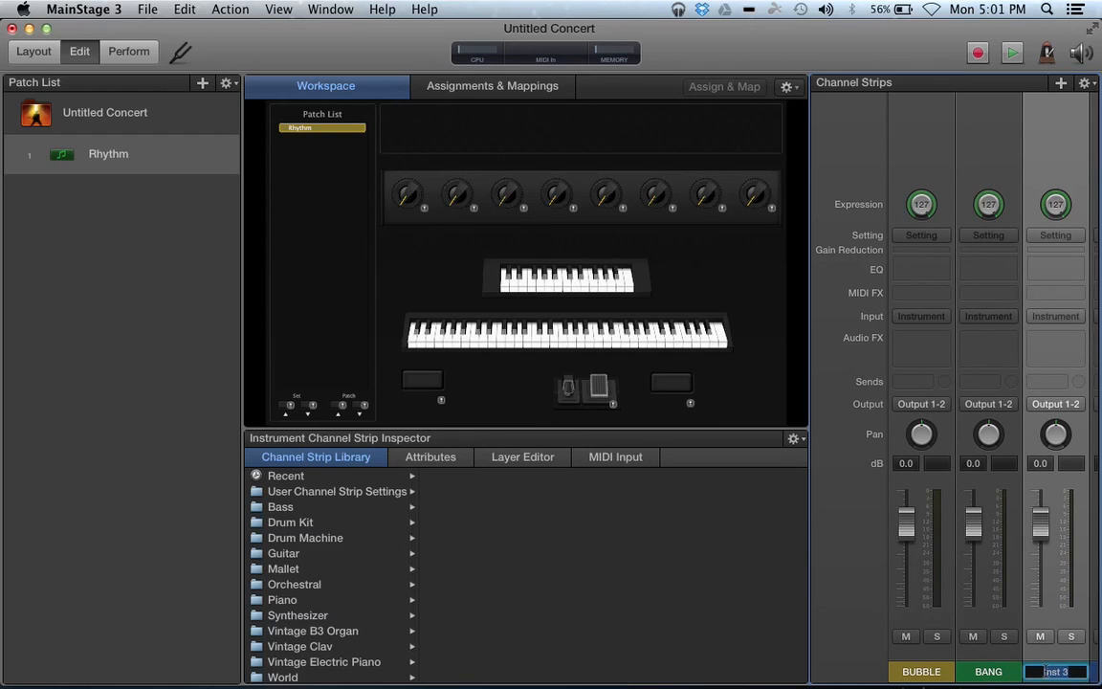
text(SYNTH)
key(Return)
scroll(995, 383, right, 2)
scroll(1051, 581, right, 2)
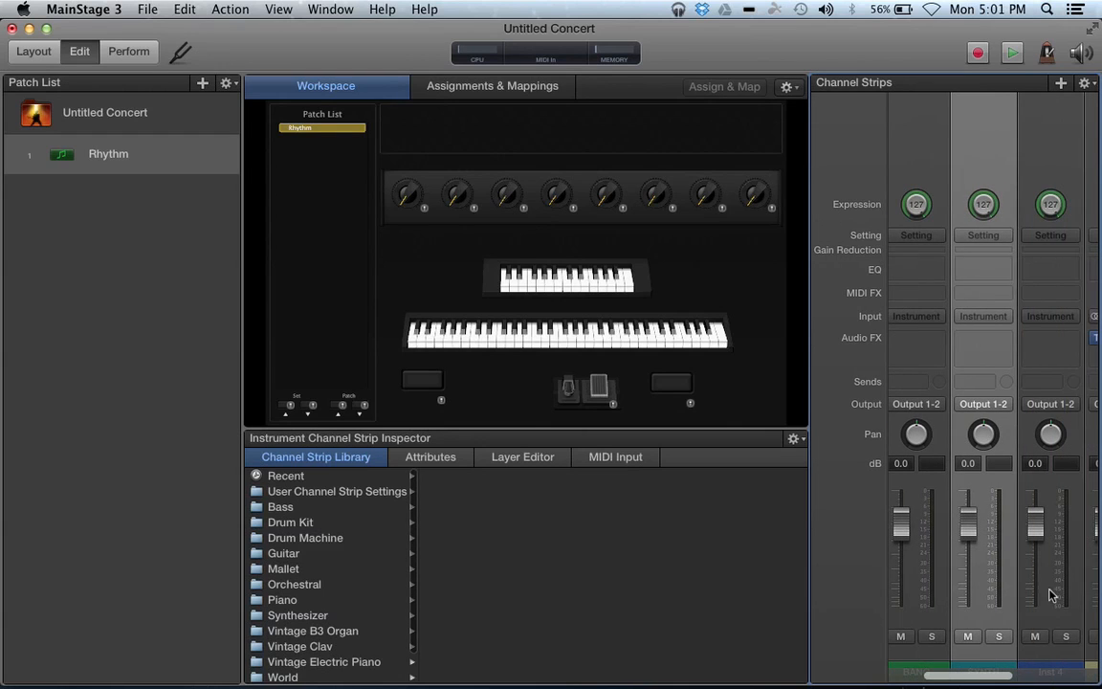
double_click(1051, 672)
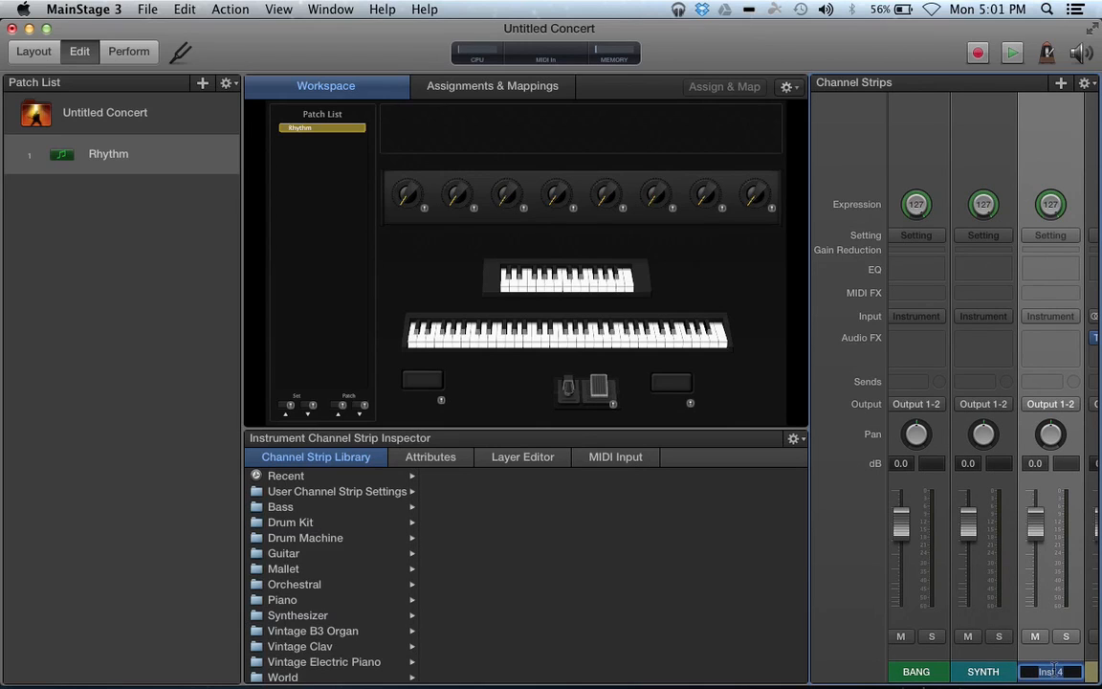
text(SAMPLE)
scroll(992, 520, left, 2)
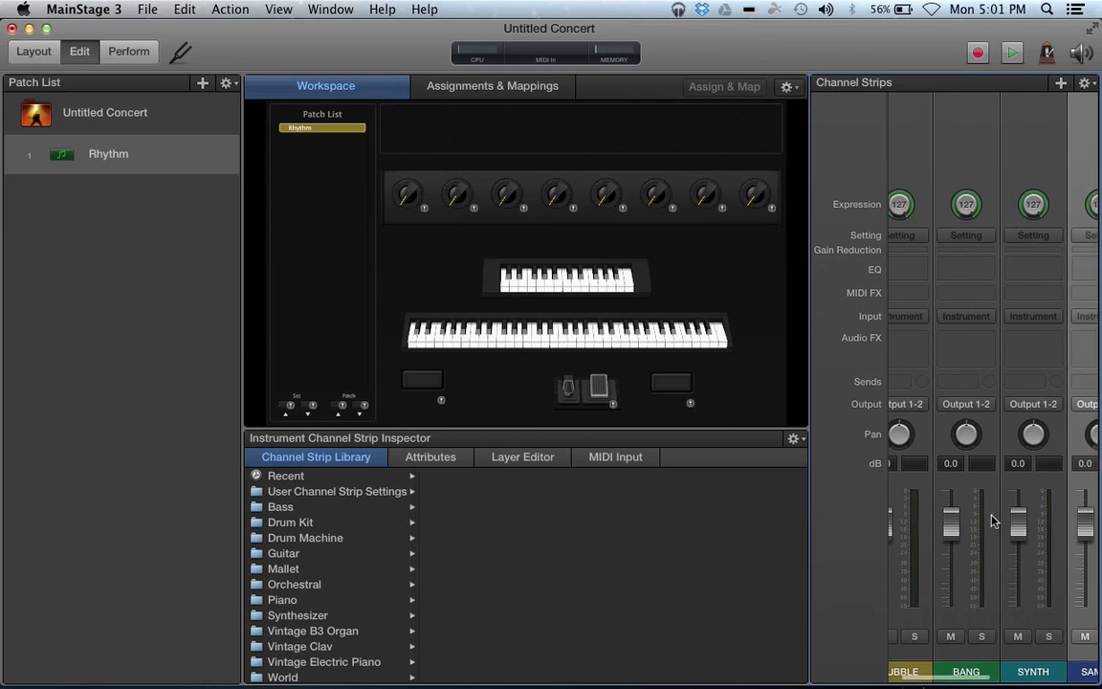
scroll(992, 521, left, 1)
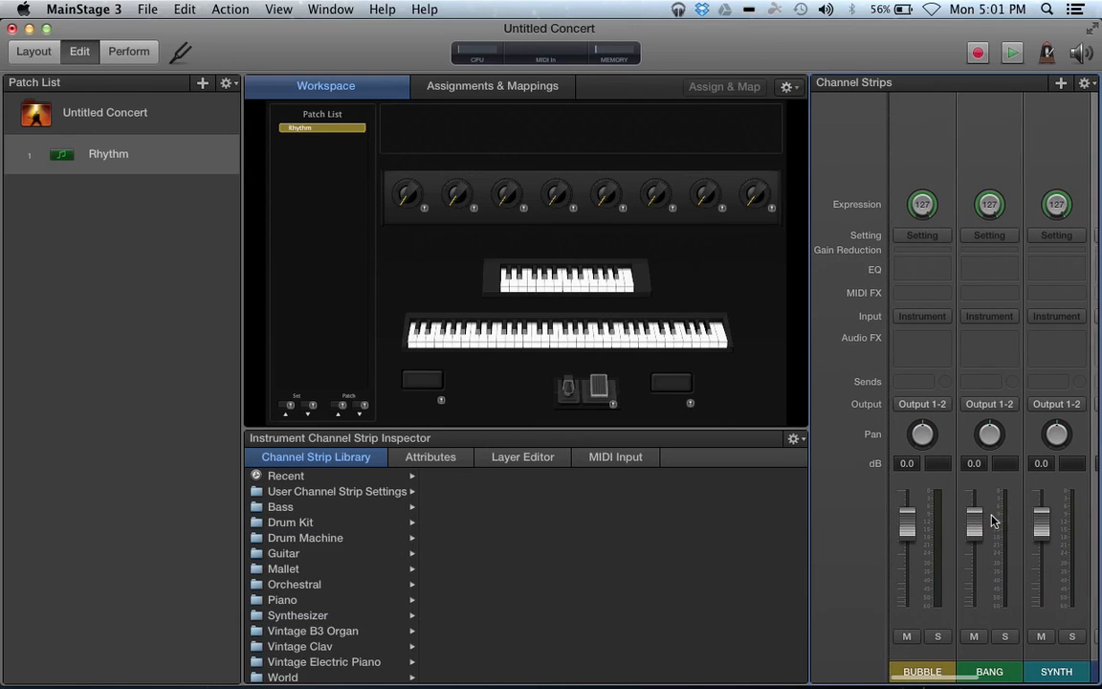
Step: Filter out Sustain Pedal (64) and Expression (11) in the BUBBLE channel strip's MIDI input
click(921, 141)
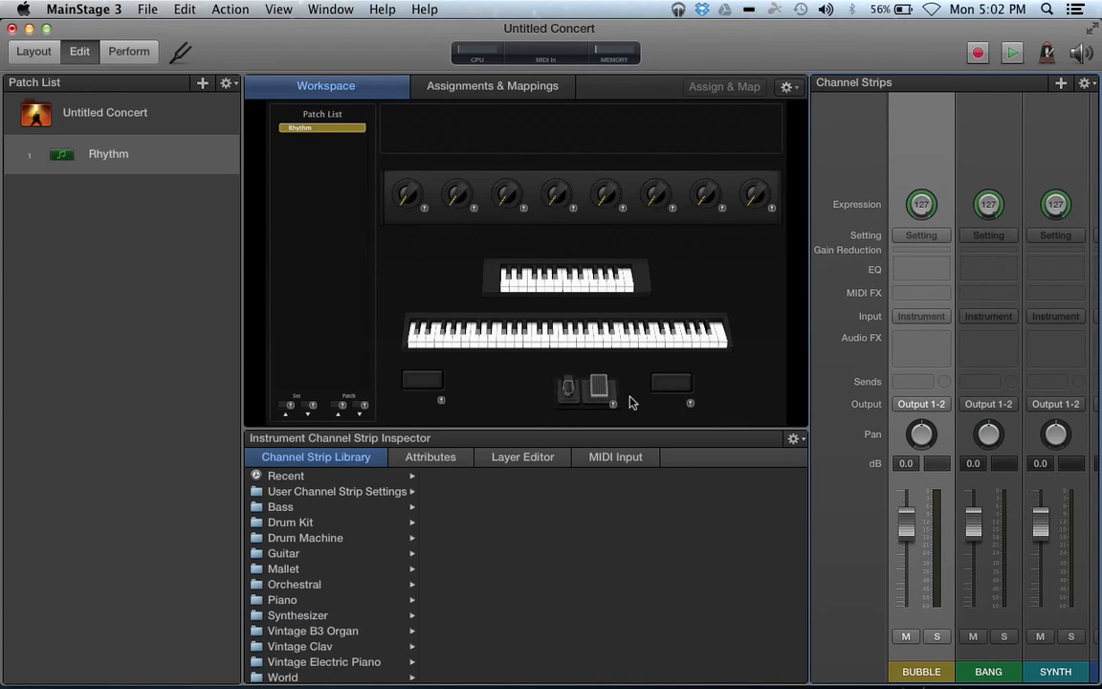
click(614, 460)
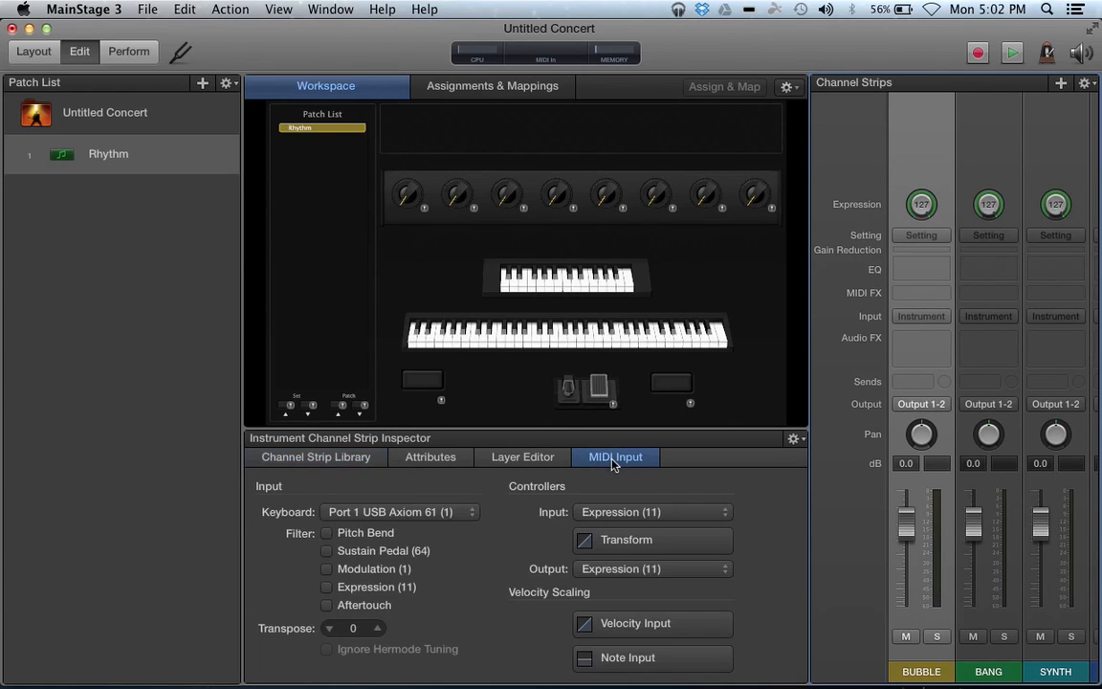
click(326, 554)
click(370, 594)
click(923, 239)
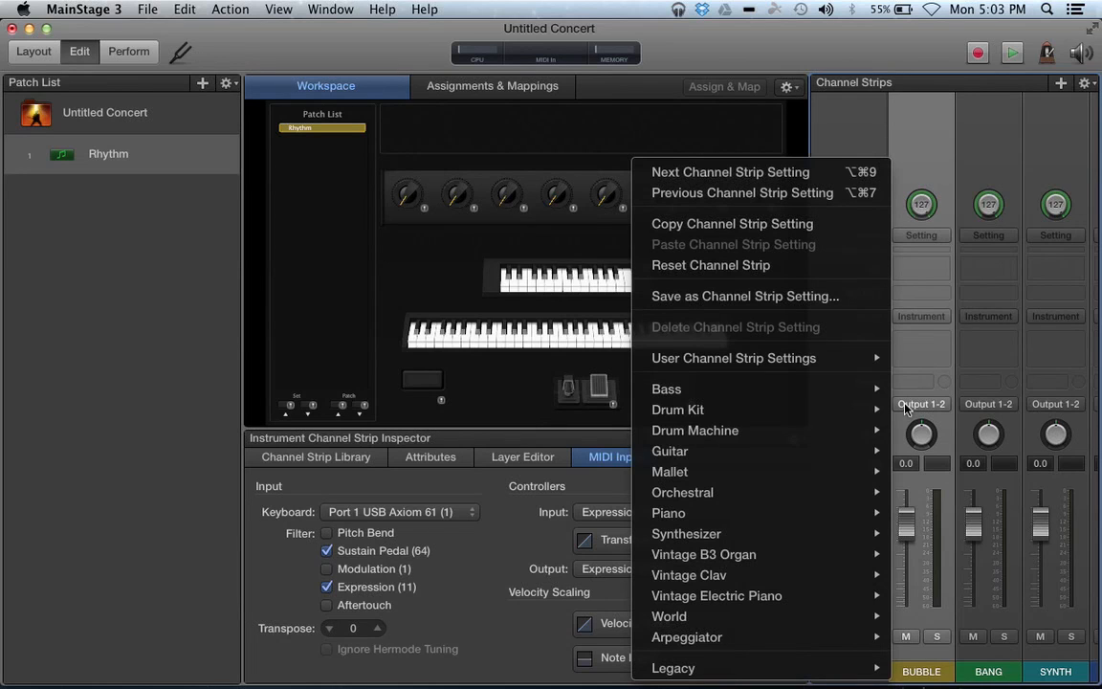
click(915, 278)
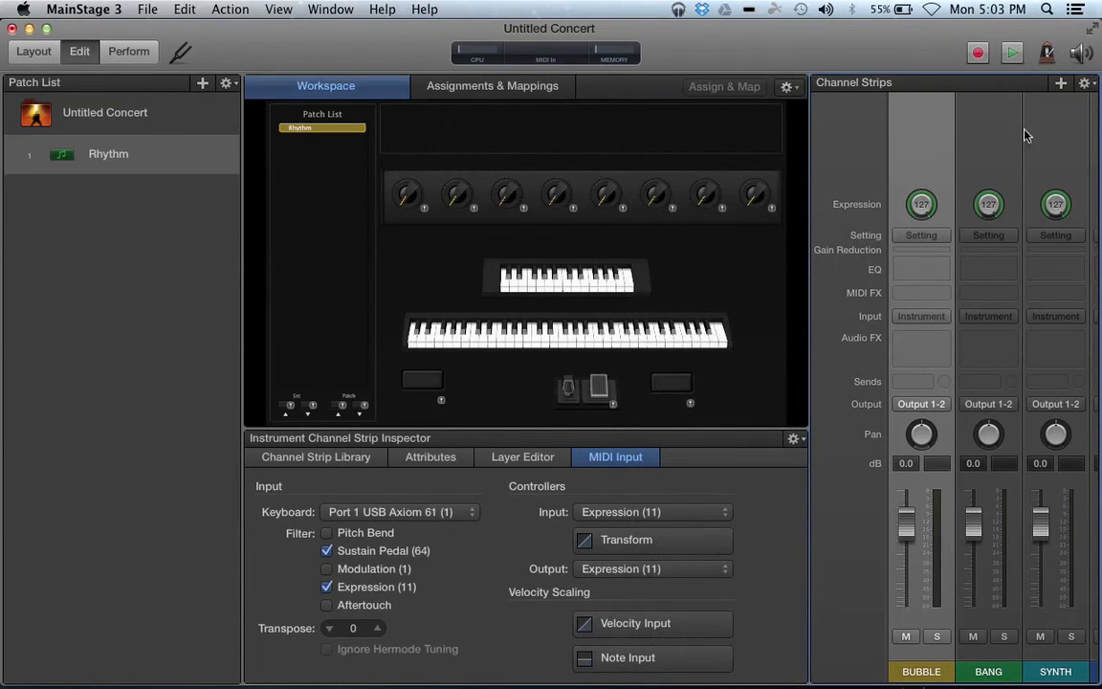
click(1086, 83)
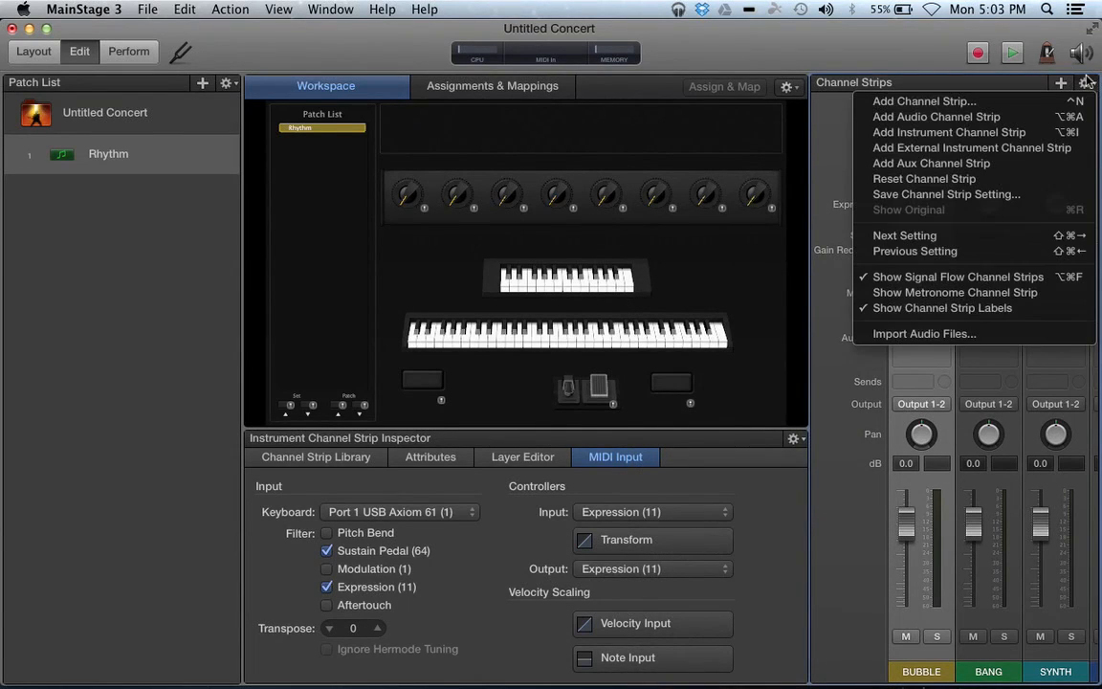
click(1011, 73)
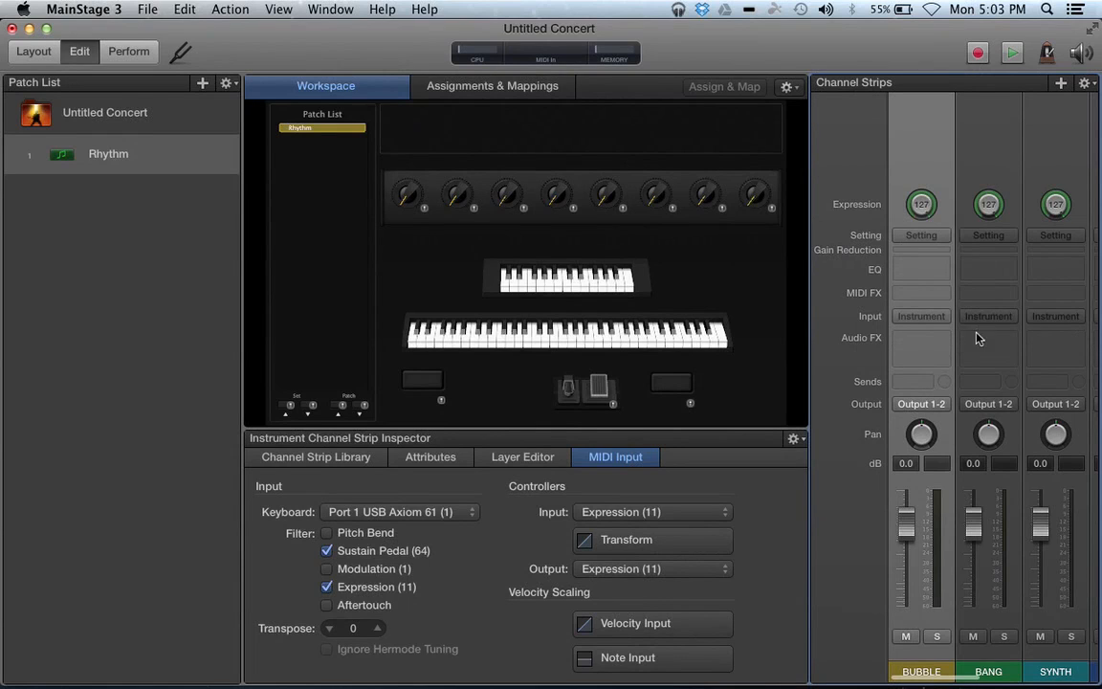
click(920, 343)
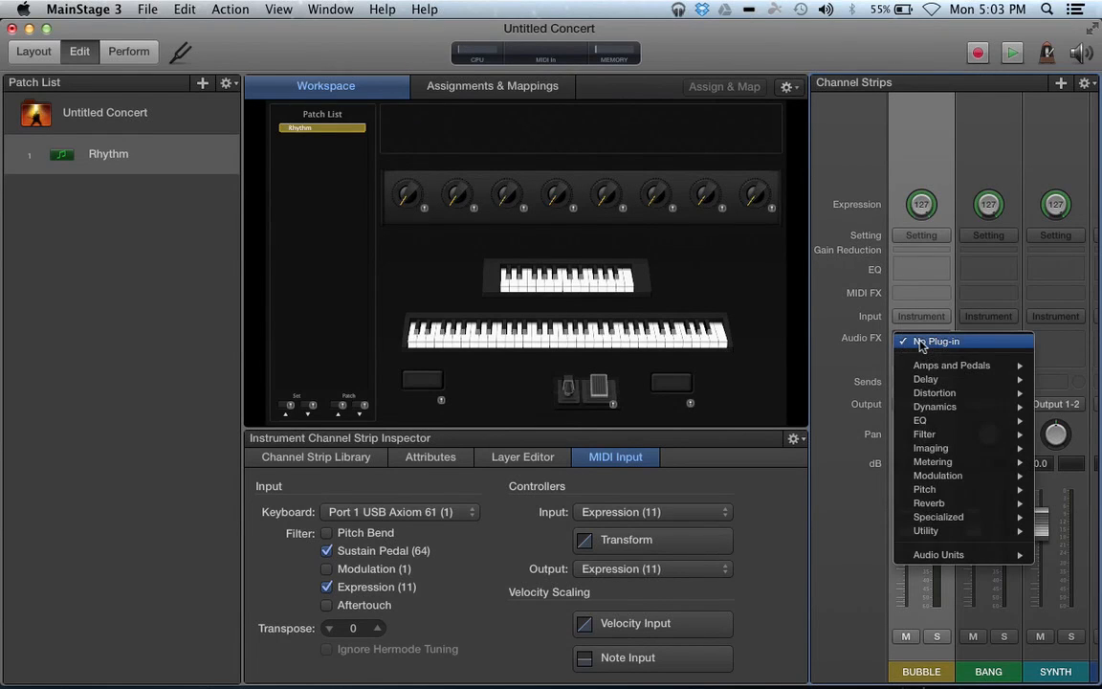
click(882, 370)
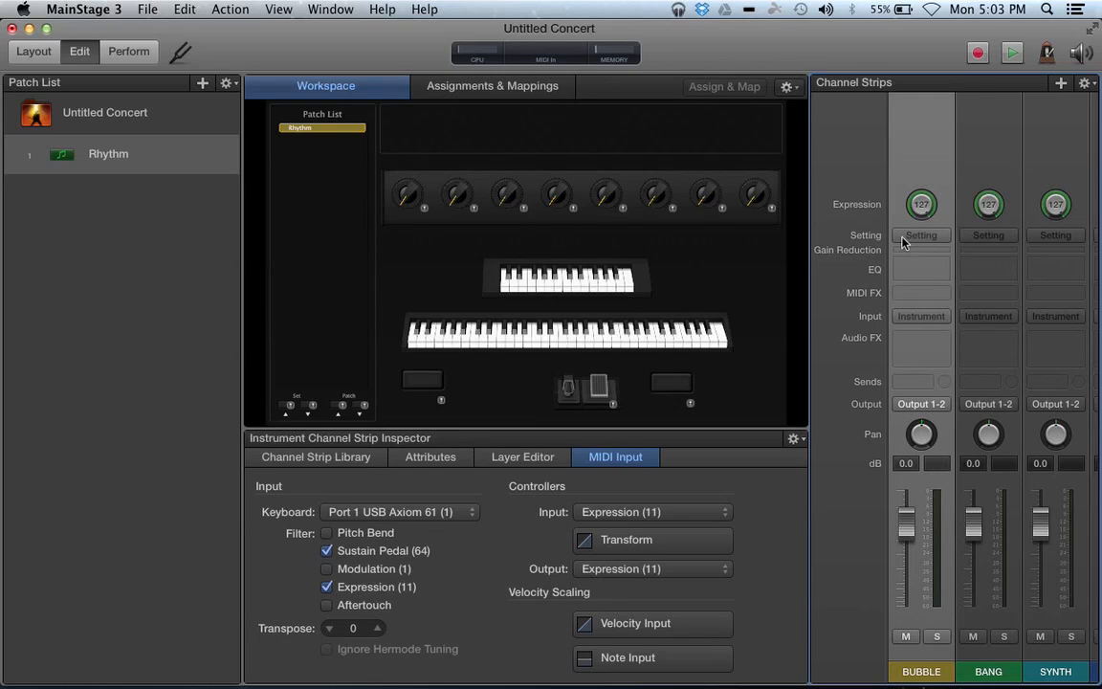
Step: Load the Yamaha Grand Piano channel strip setting from the Piano category onto the BUBBLE channel strip
click(344, 461)
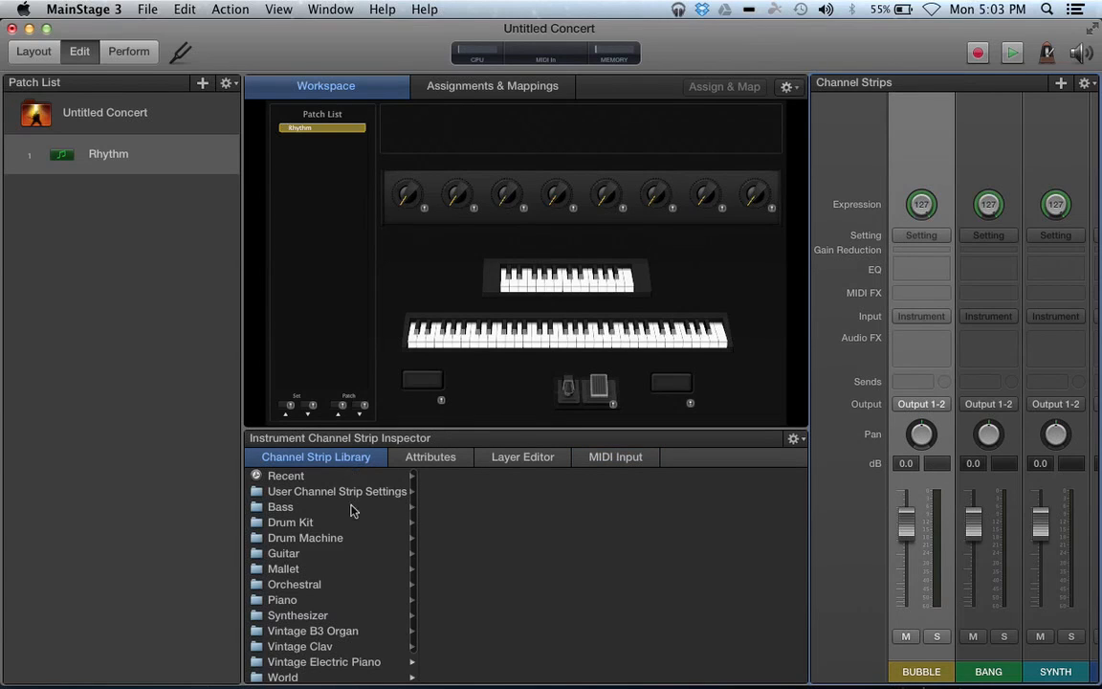
click(340, 603)
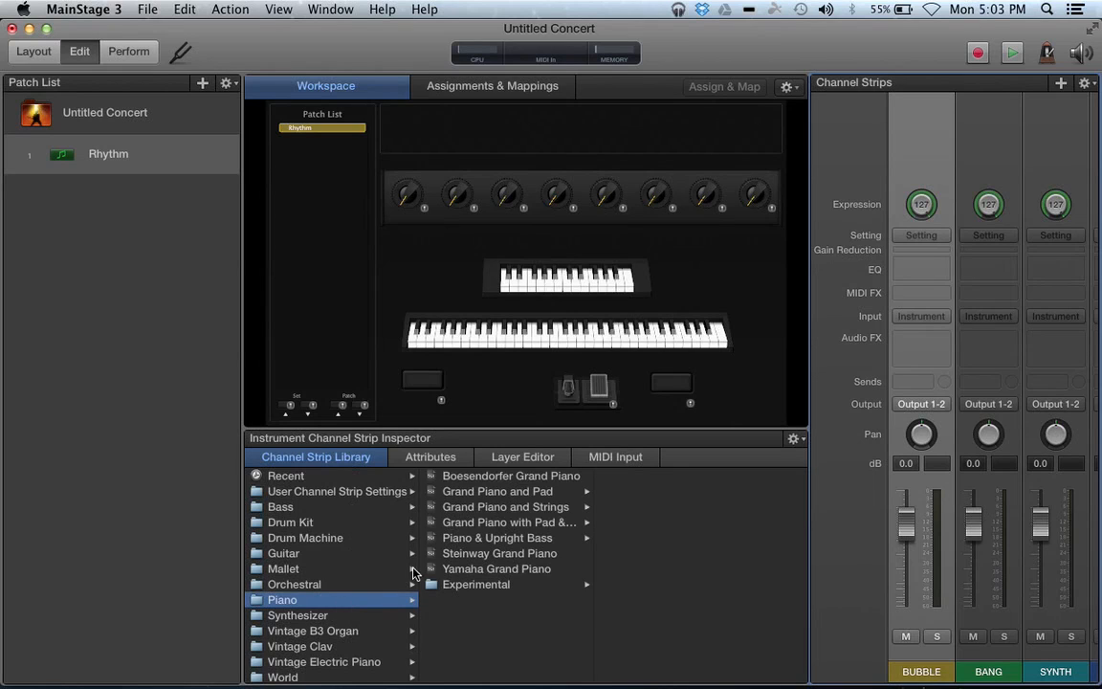
click(456, 569)
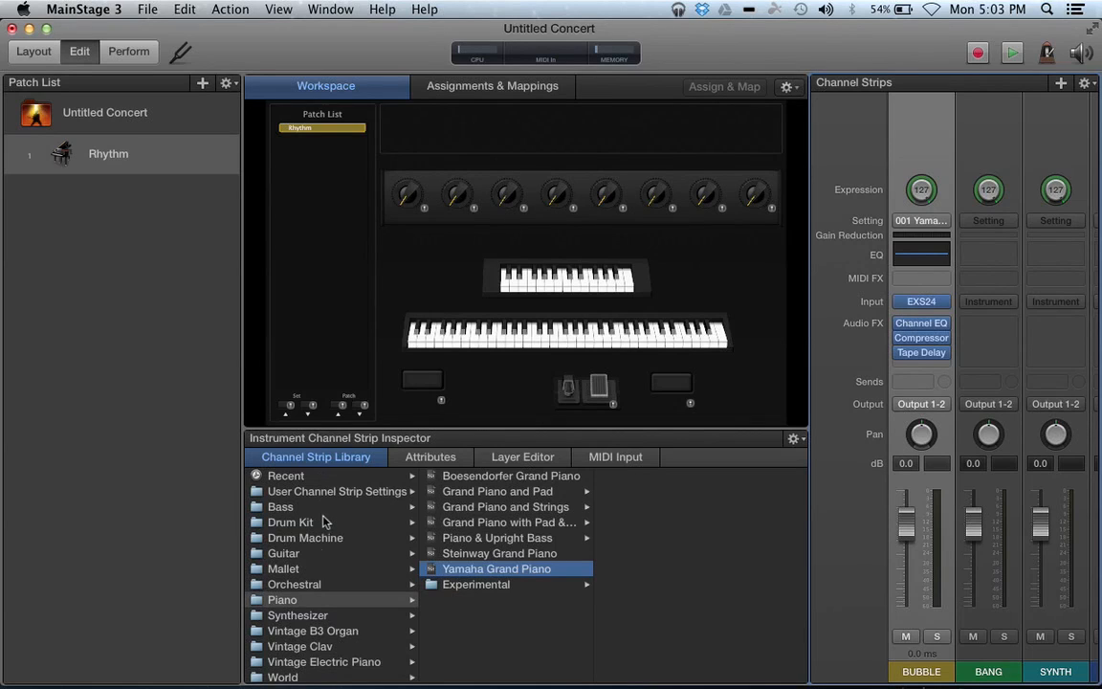
Step: Browse the channel strip library's Guitar, Mallet, Orchestral, Piano, Vintage B3 Organ, Vintage Clav and Vintage Electric Piano categories
click(303, 572)
click(282, 554)
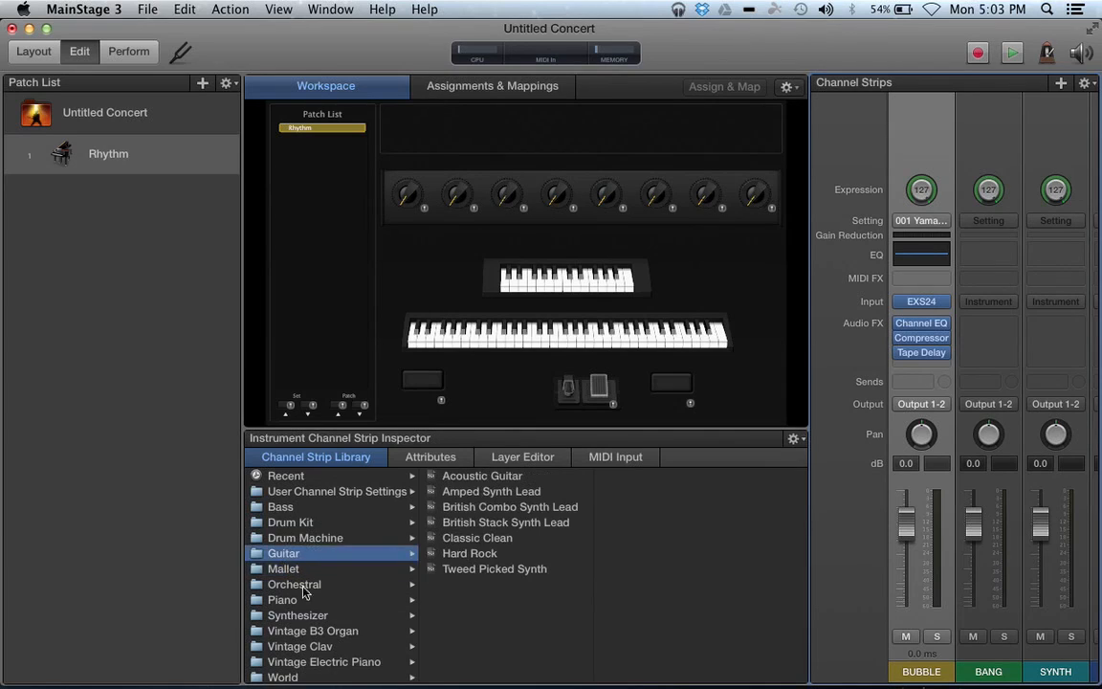
click(330, 632)
click(337, 647)
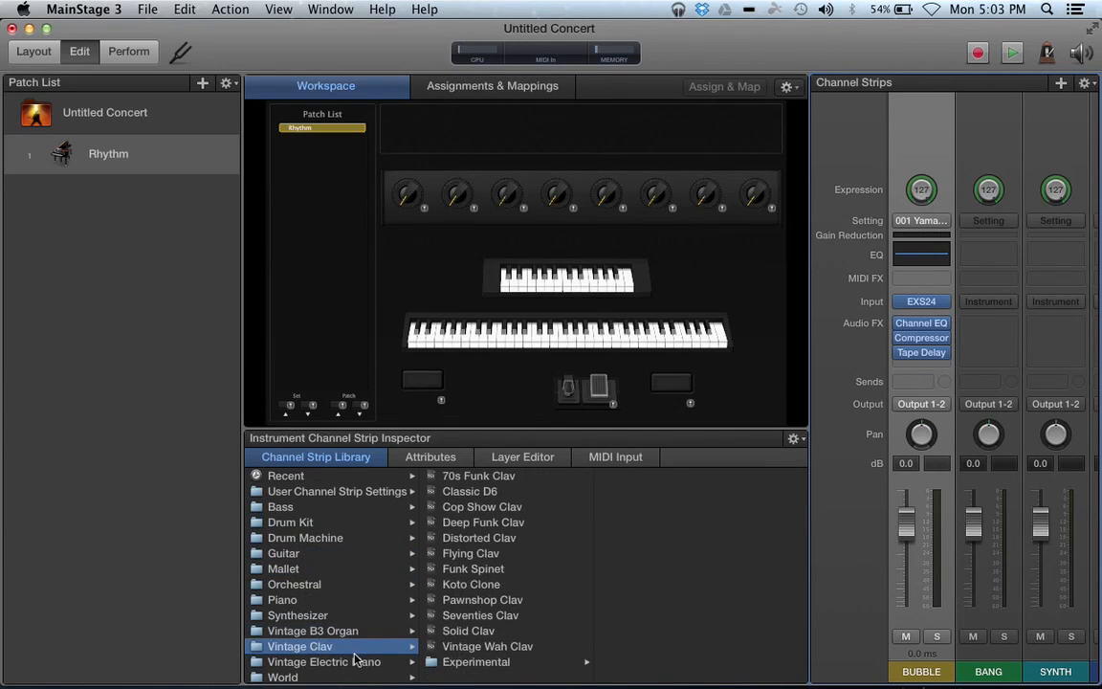
click(353, 662)
click(340, 631)
click(337, 599)
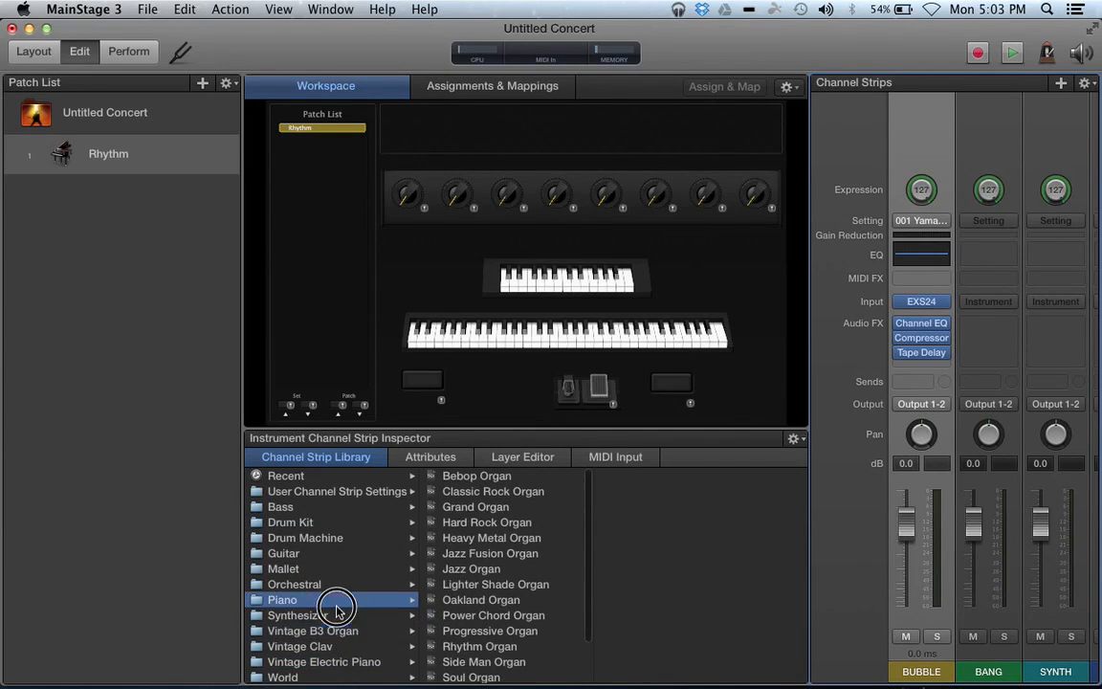
click(321, 585)
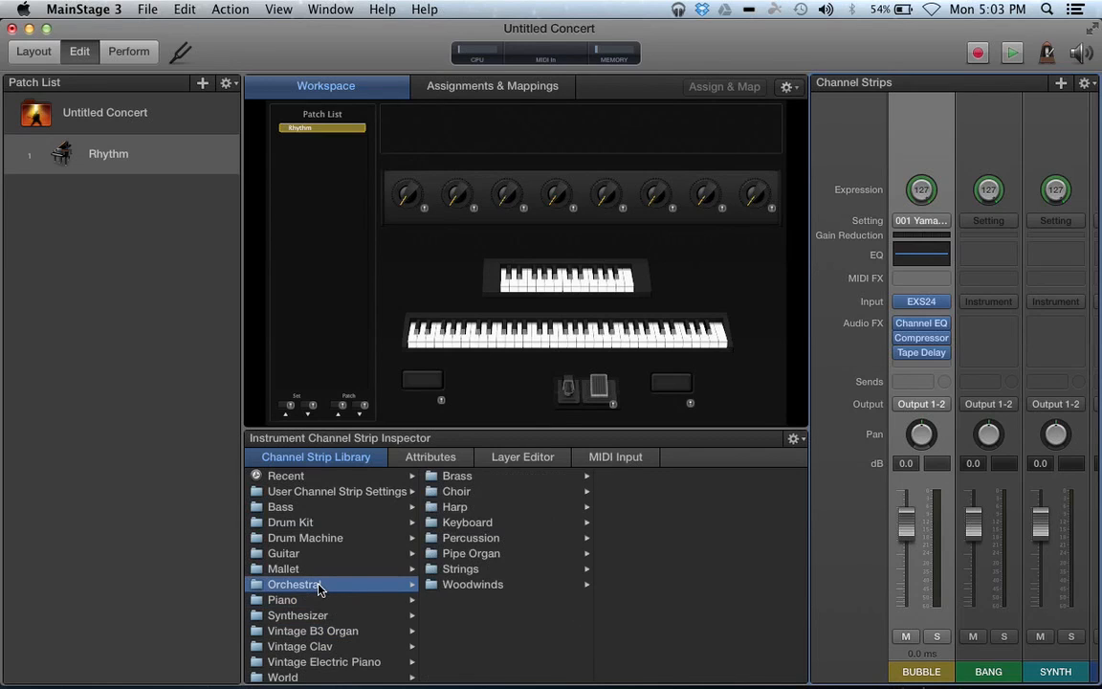
click(309, 569)
click(287, 553)
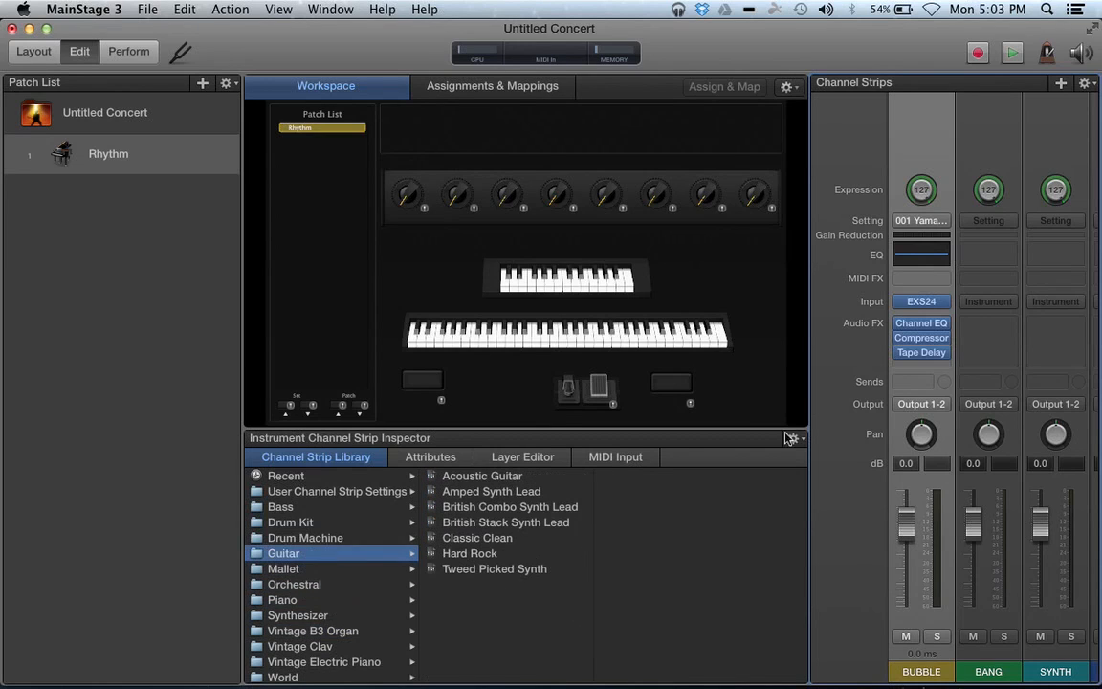
Step: Reset the BUBBLE channel strip to clear its loaded instrument and effects
mouse_move(923, 328)
click(937, 221)
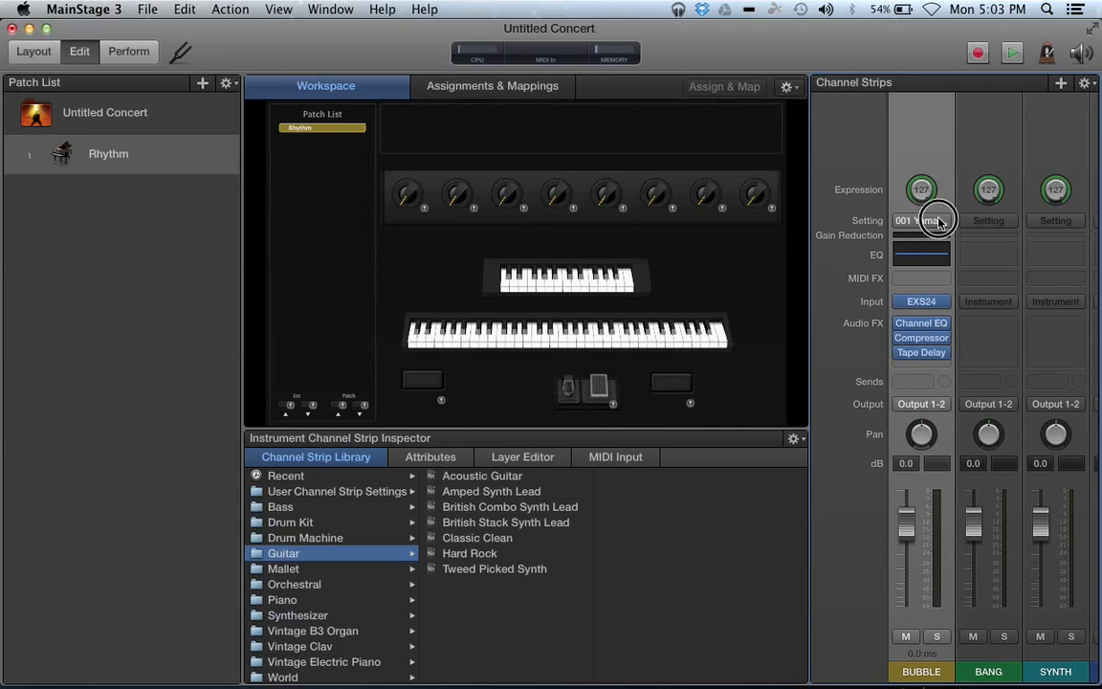
click(920, 225)
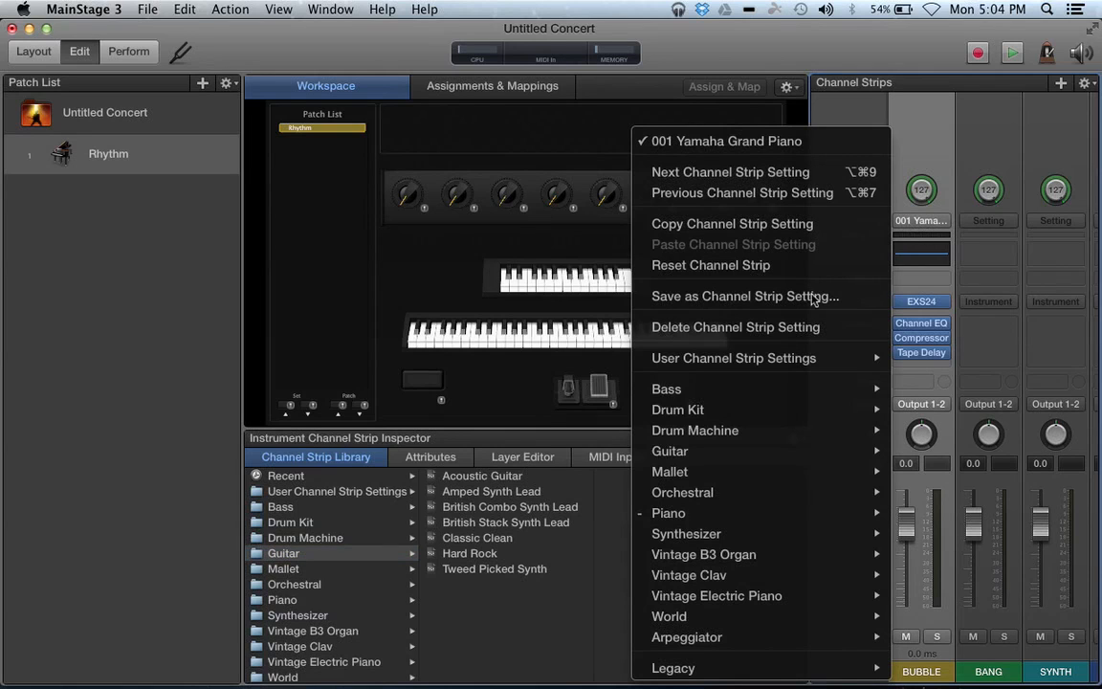
click(765, 265)
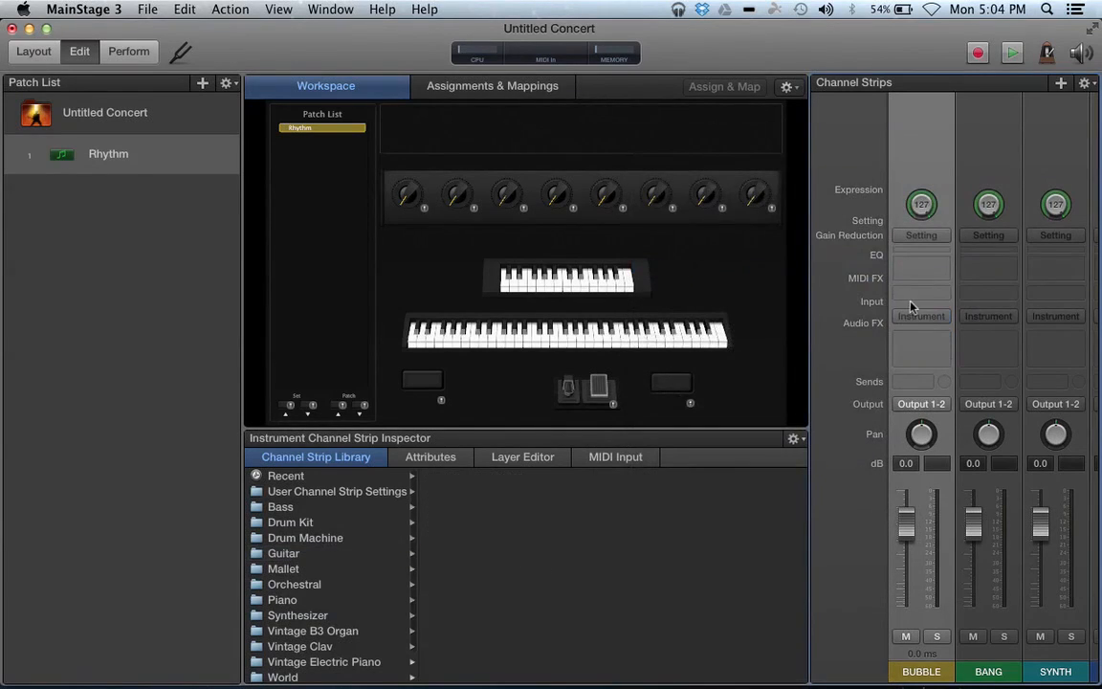
Step: Insert a stereo ES2 synthesizer on the BUBBLE channel strip, load its bubble preset, and close the plug-in window
click(919, 316)
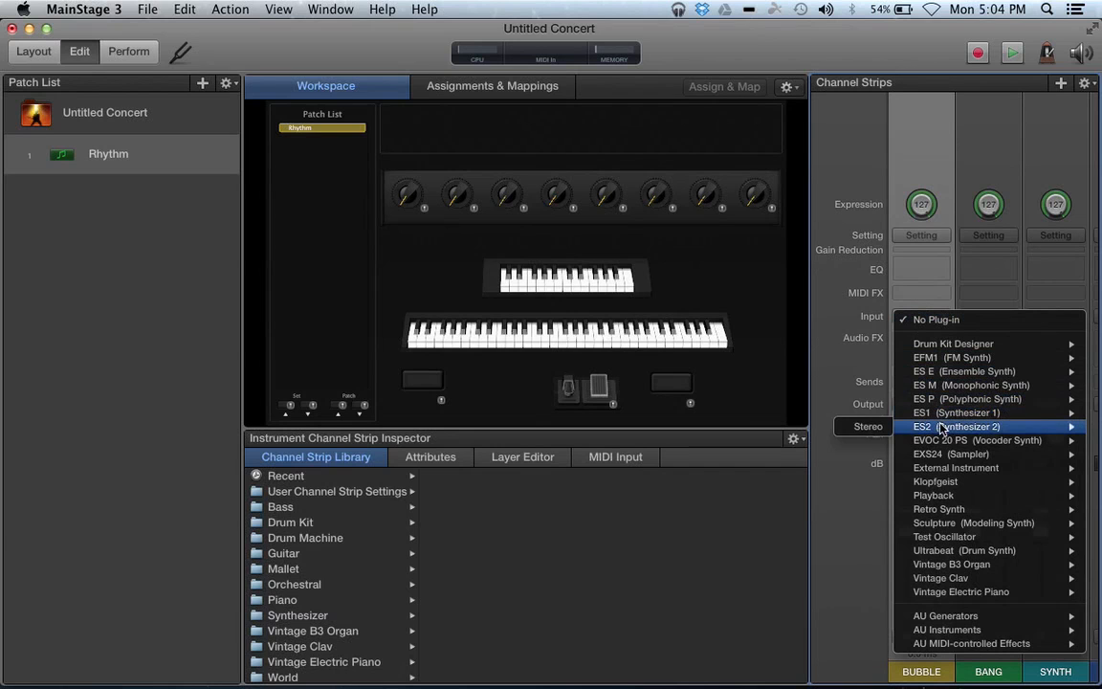
click(859, 432)
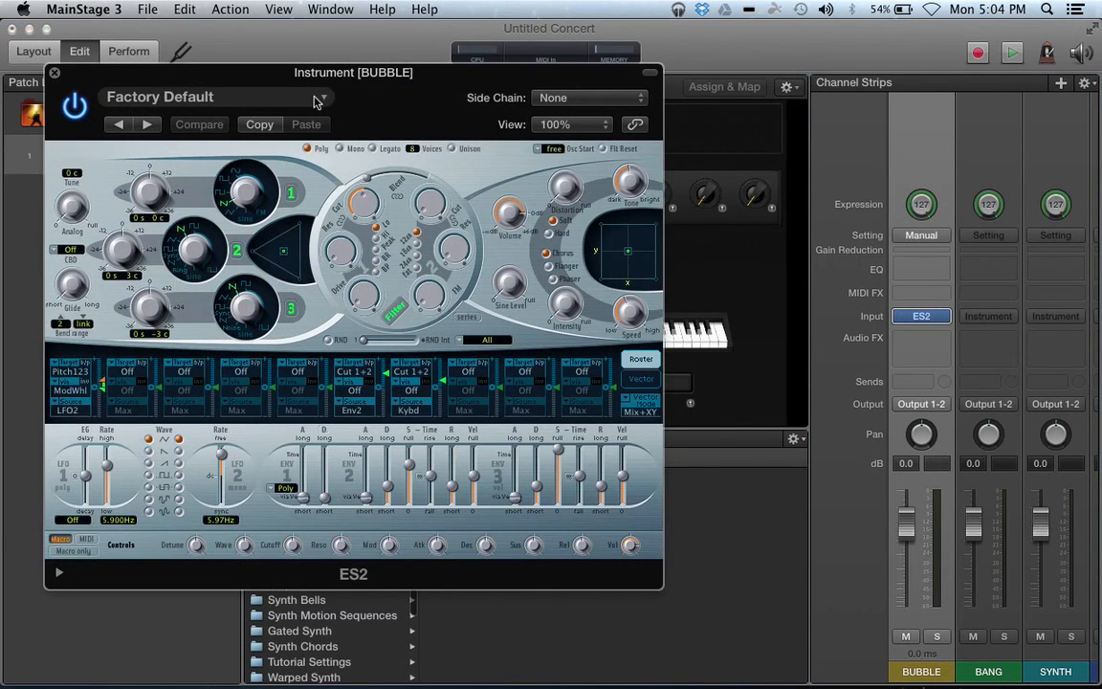
click(319, 98)
click(323, 100)
click(324, 100)
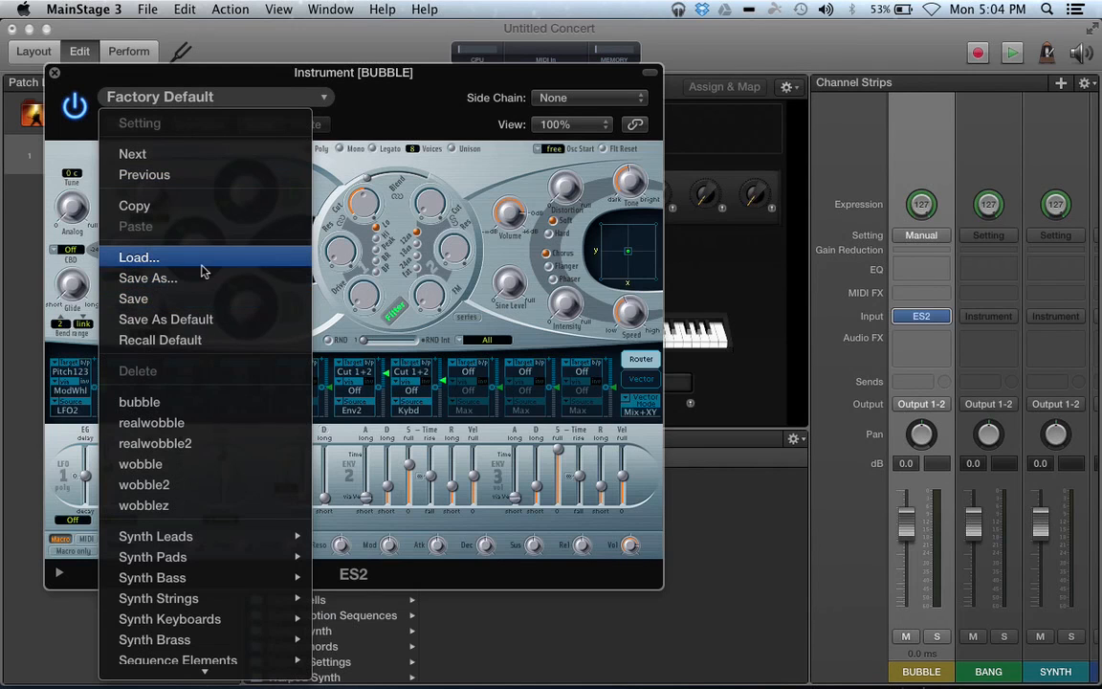
click(185, 413)
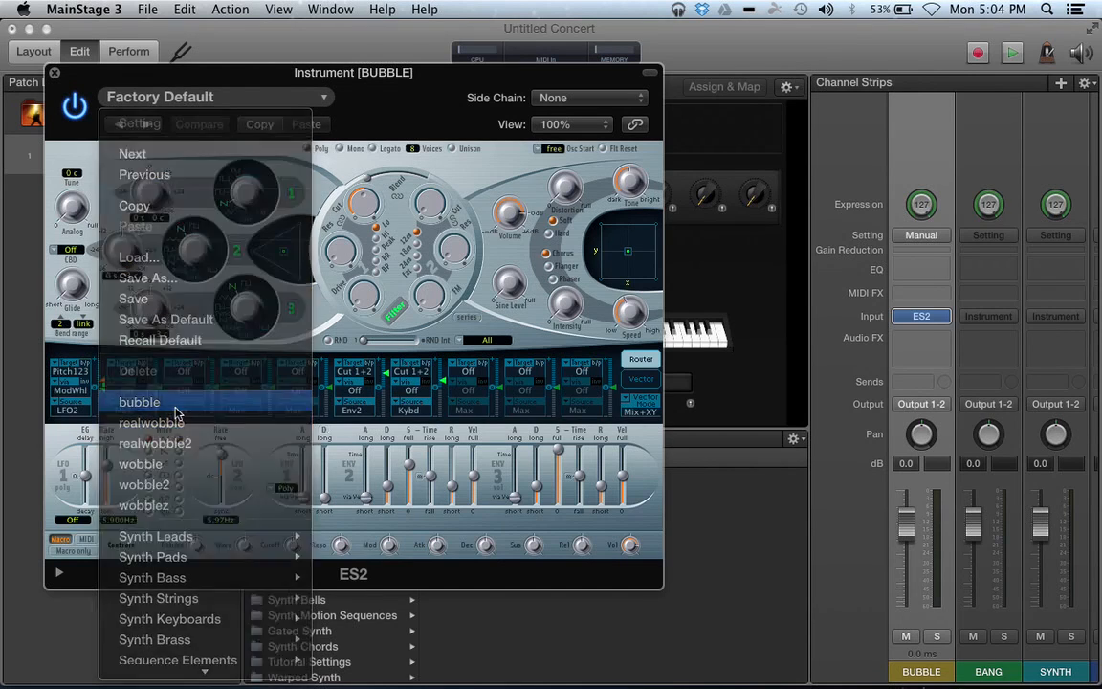
click(55, 73)
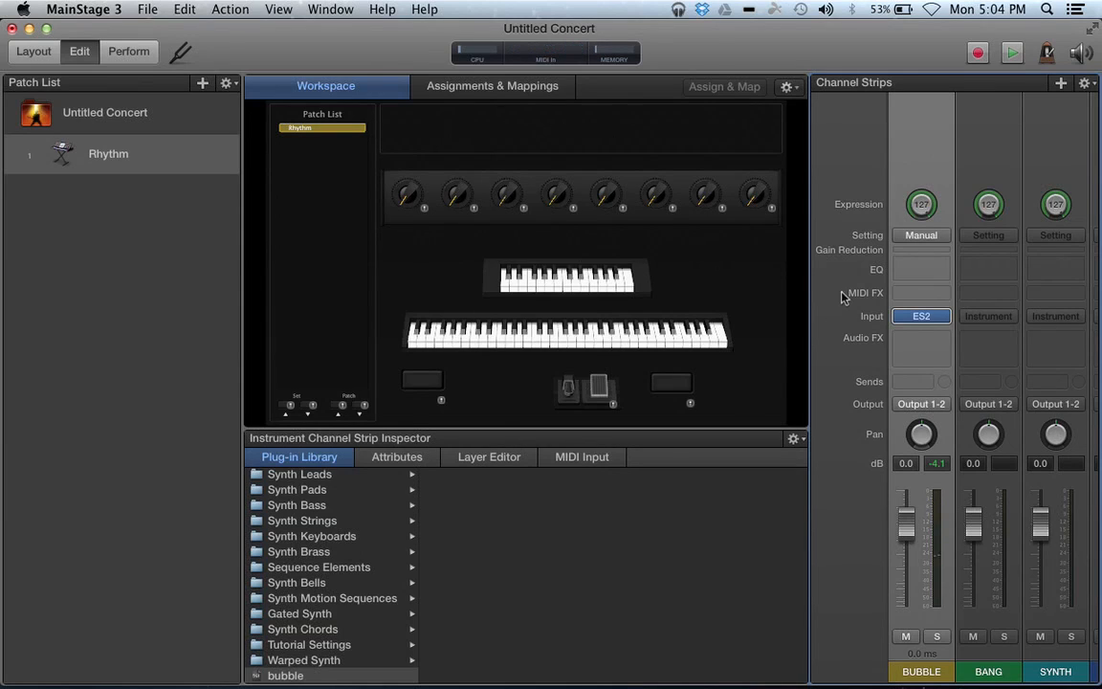
Step: Raise the transposition in the BUBBLE channel strip's MIDI input settings, then display the patch's keyboard layers
click(601, 457)
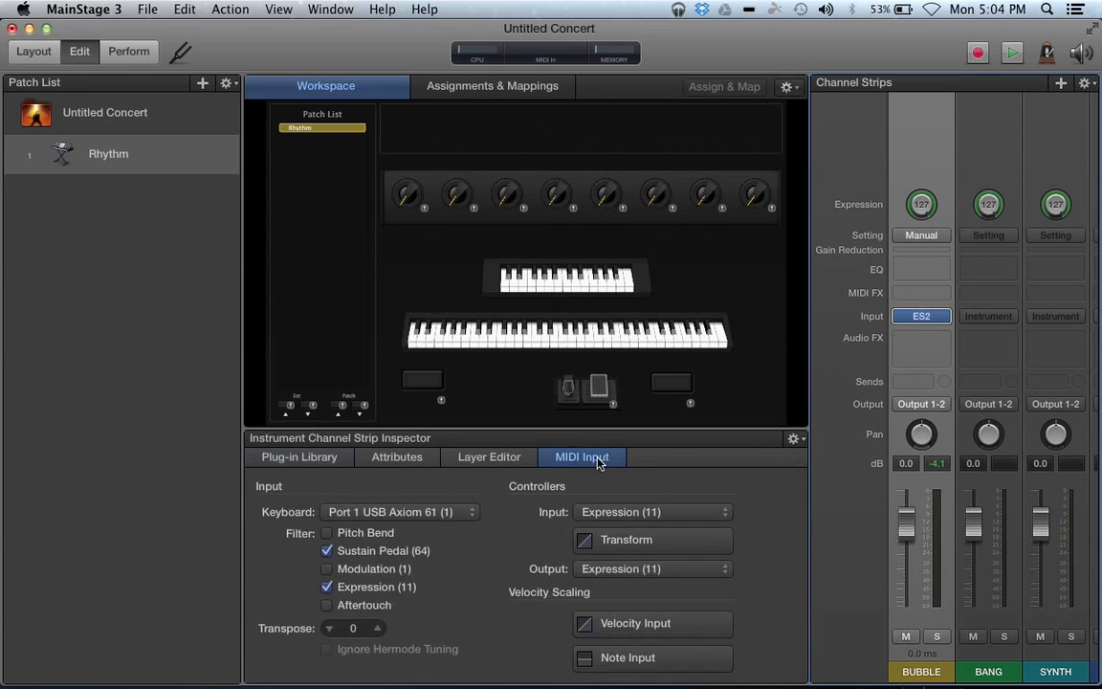
click(378, 629)
click(378, 629)
click(378, 628)
click(378, 629)
click(378, 629)
click(378, 629)
click(490, 458)
Step: Insert a stereo EXS24 sampler as the instrument on the BANG channel strip
click(988, 116)
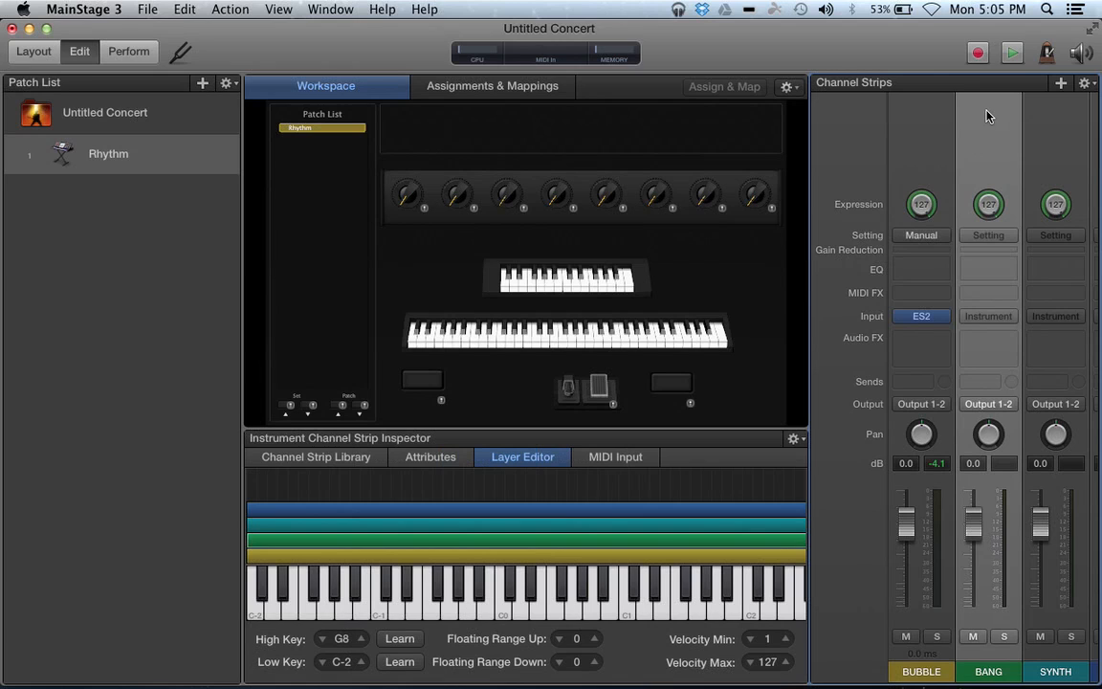
click(981, 316)
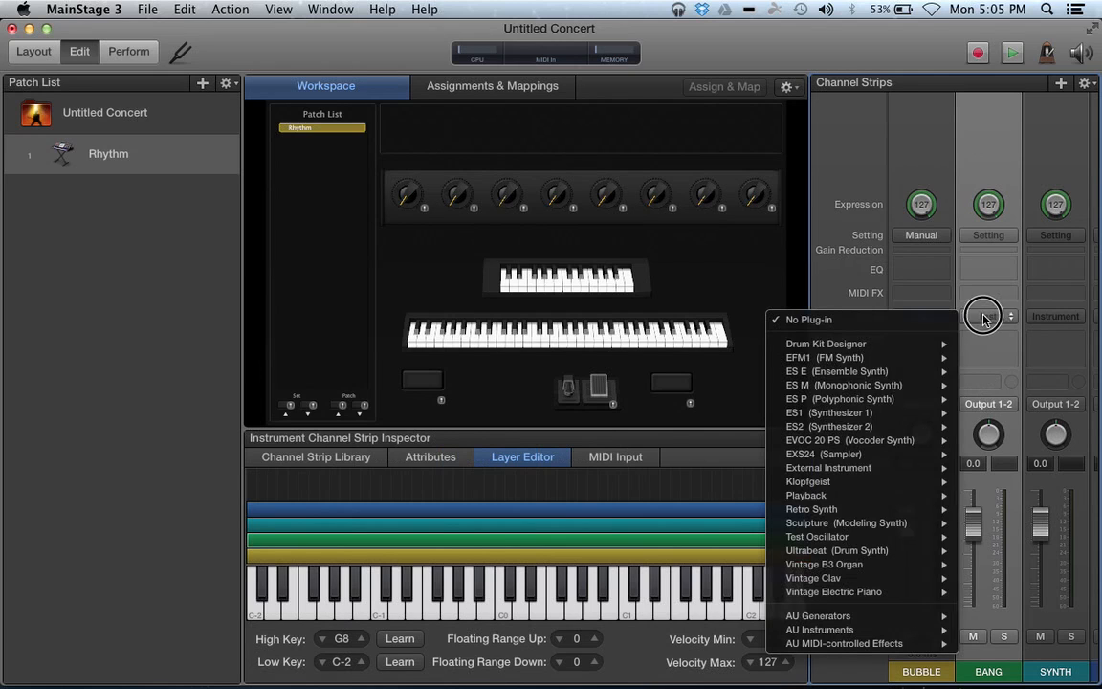
mouse_move(858, 460)
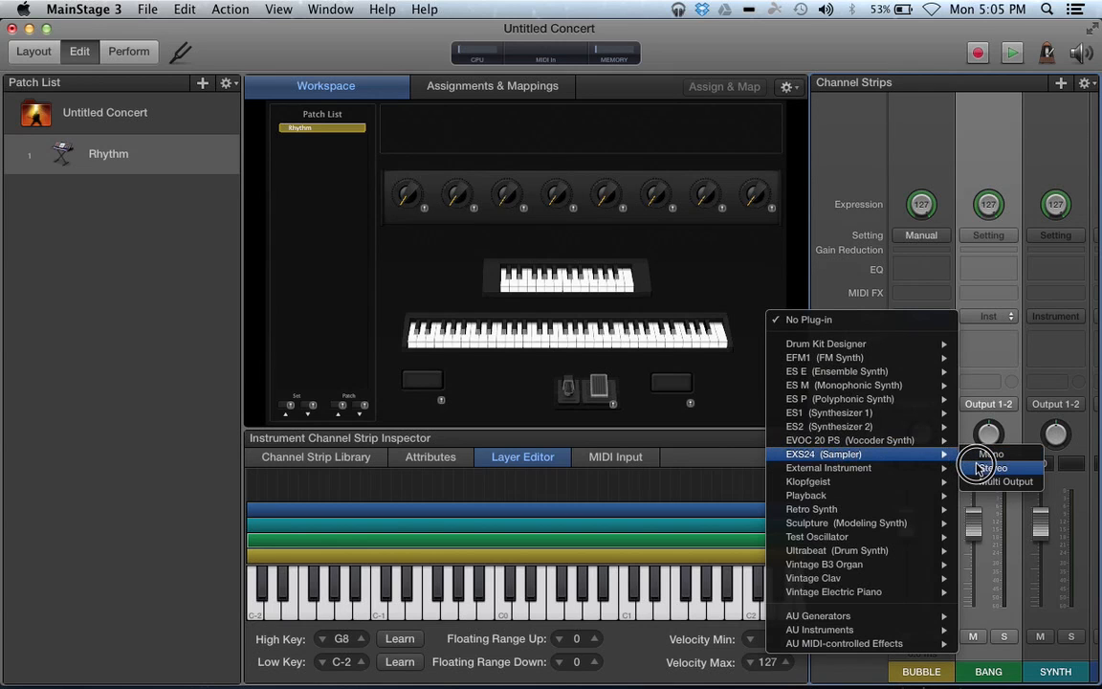
click(981, 468)
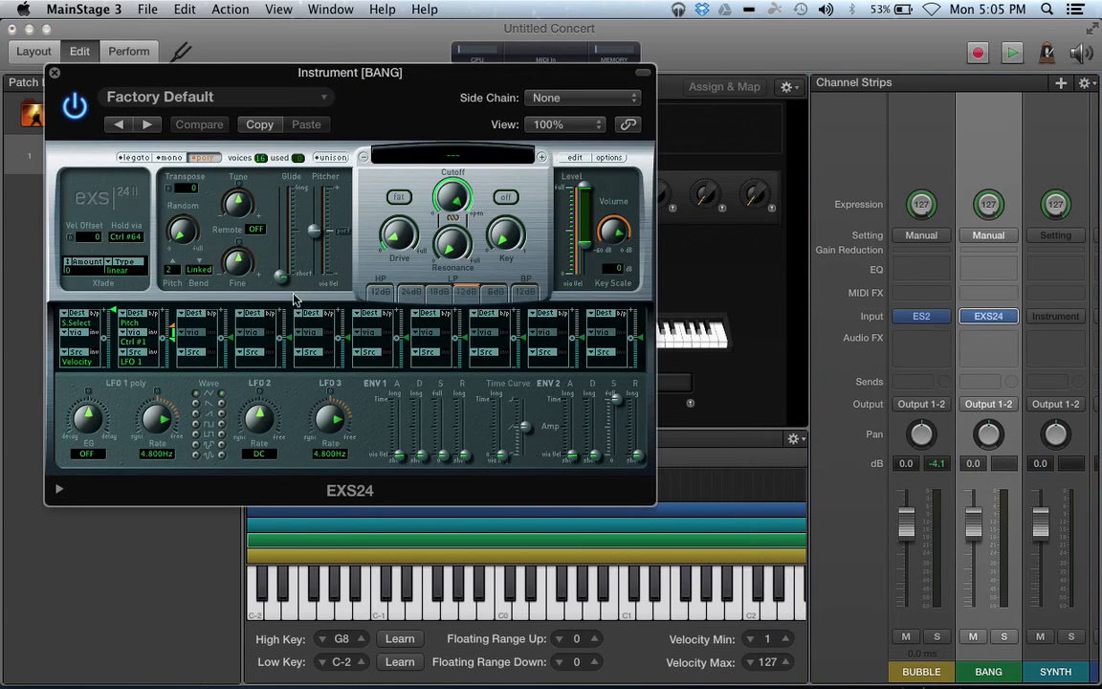
Step: Load the Yamaha Grand Piano instrument from Acoustic Pianos into BANG's EXS24 and close the plug-in window
click(450, 155)
mouse_move(484, 407)
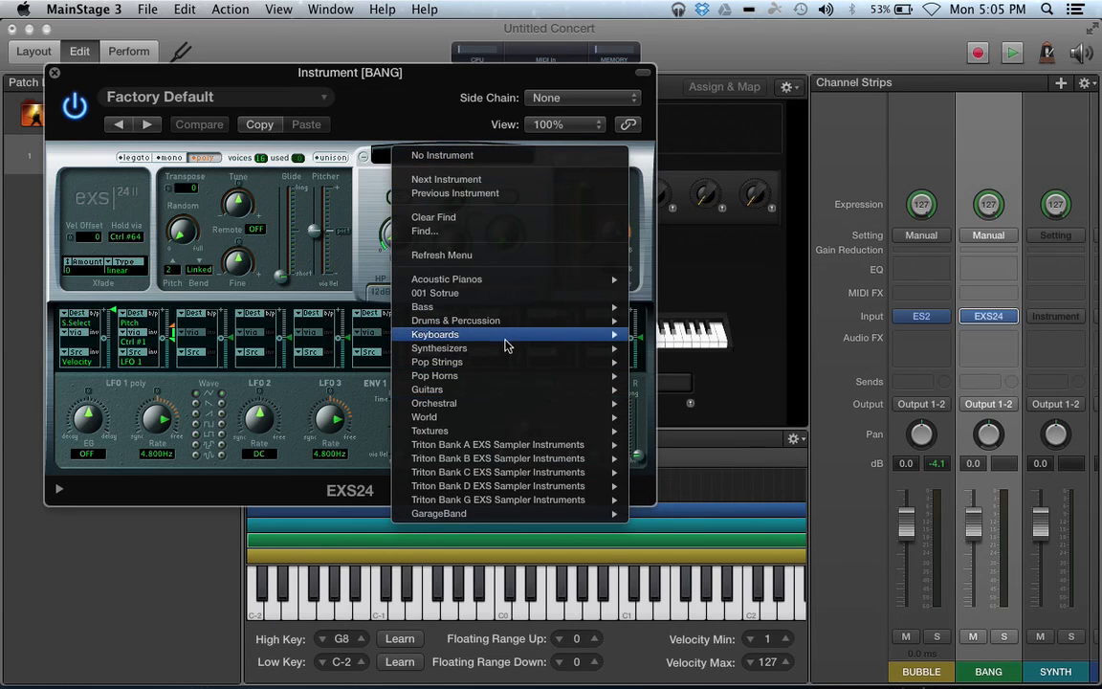
mouse_move(507, 342)
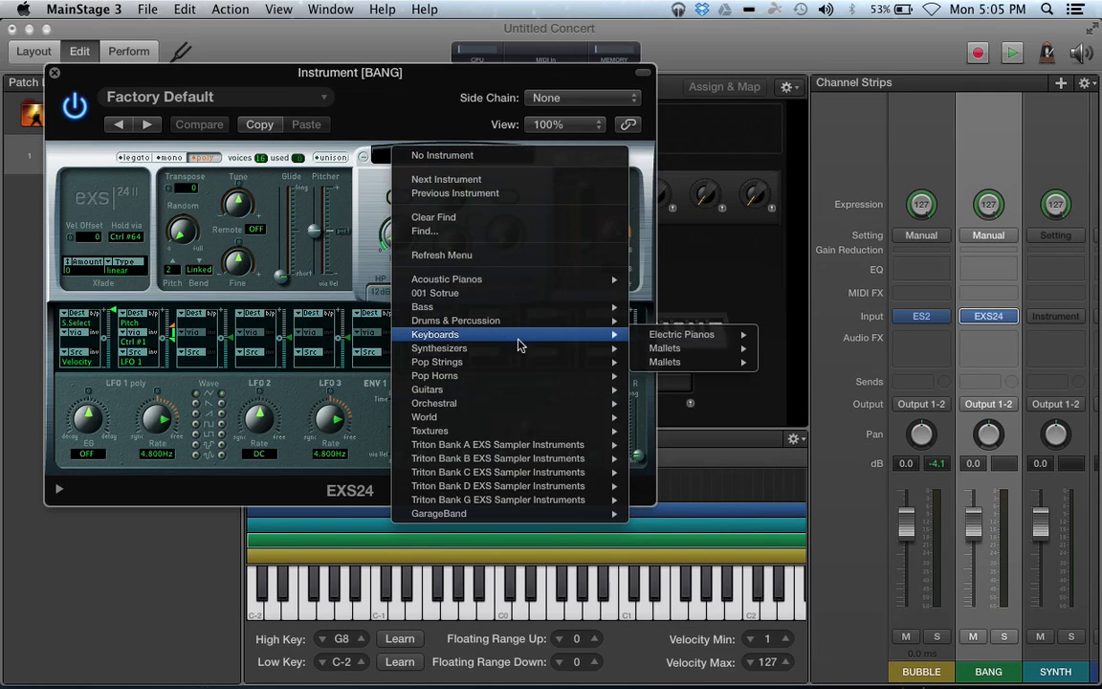
mouse_move(521, 281)
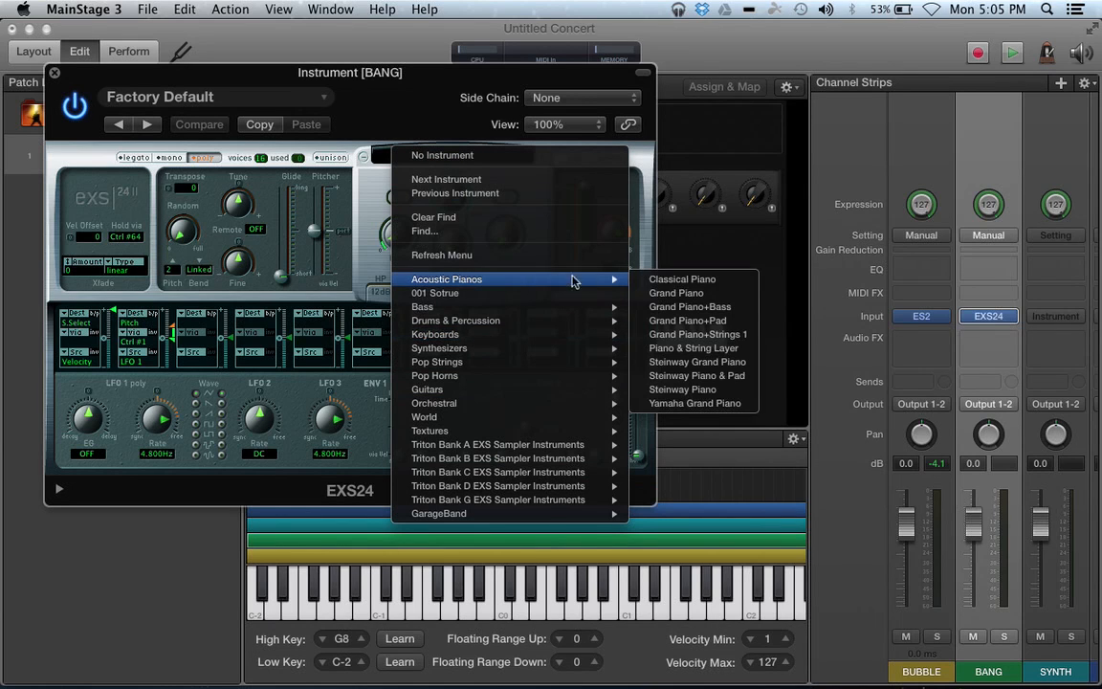
click(683, 404)
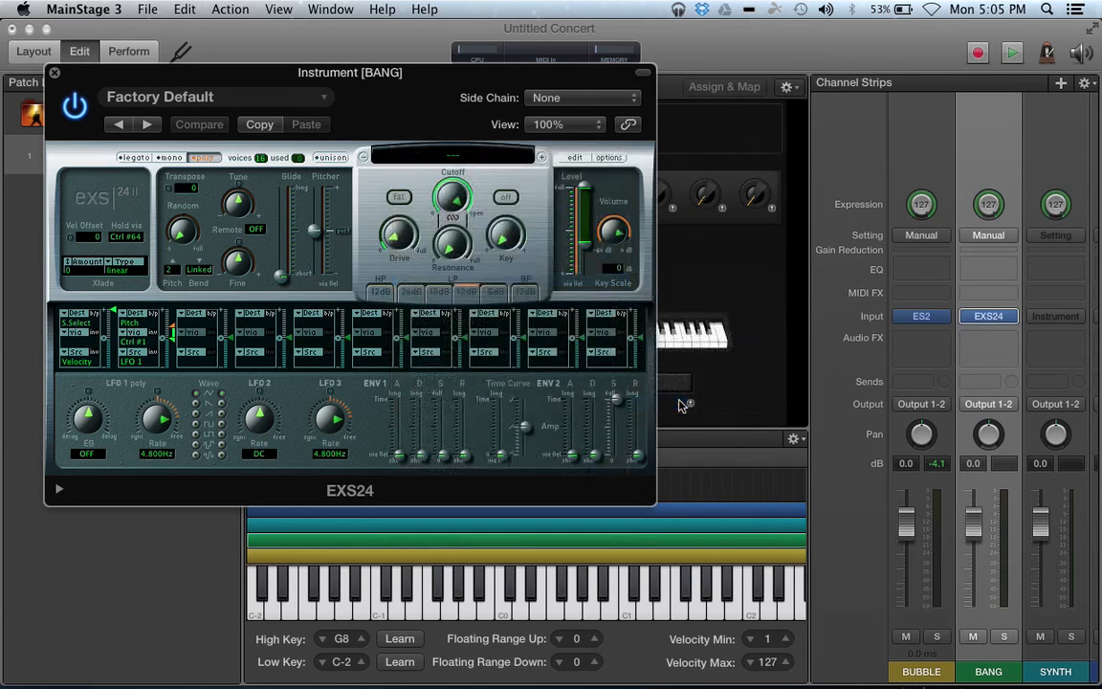
click(54, 73)
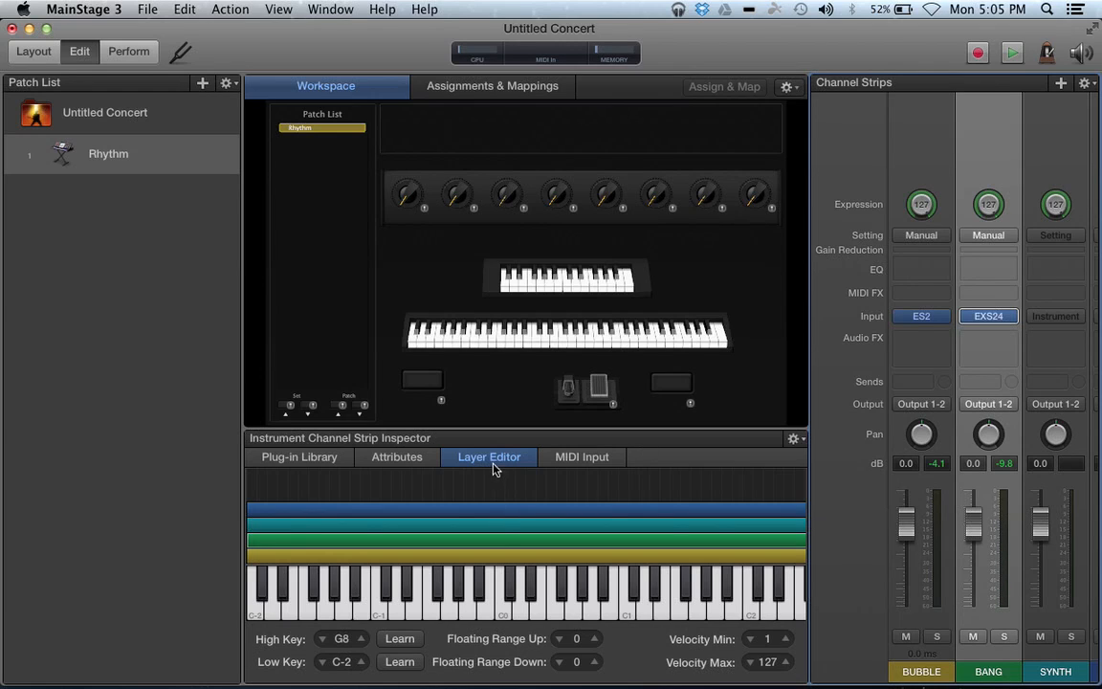
Step: Set the low key of the BANG layer to C♯3, learning it from the keyboard
scroll(418, 554, right, 5)
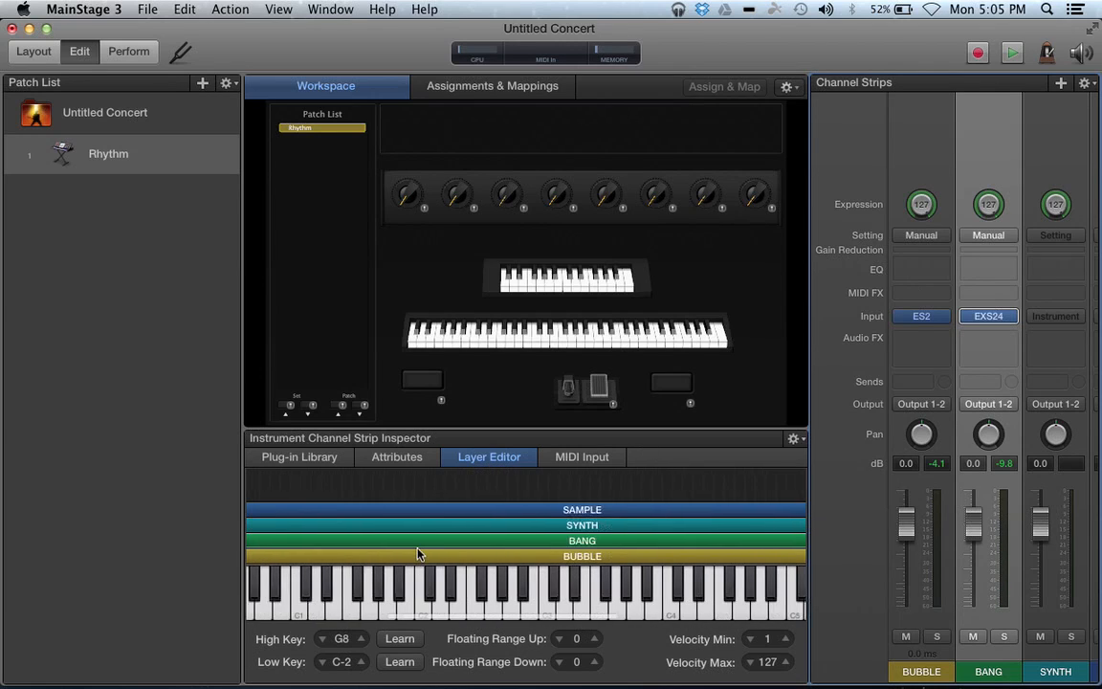
scroll(418, 554, right, 2)
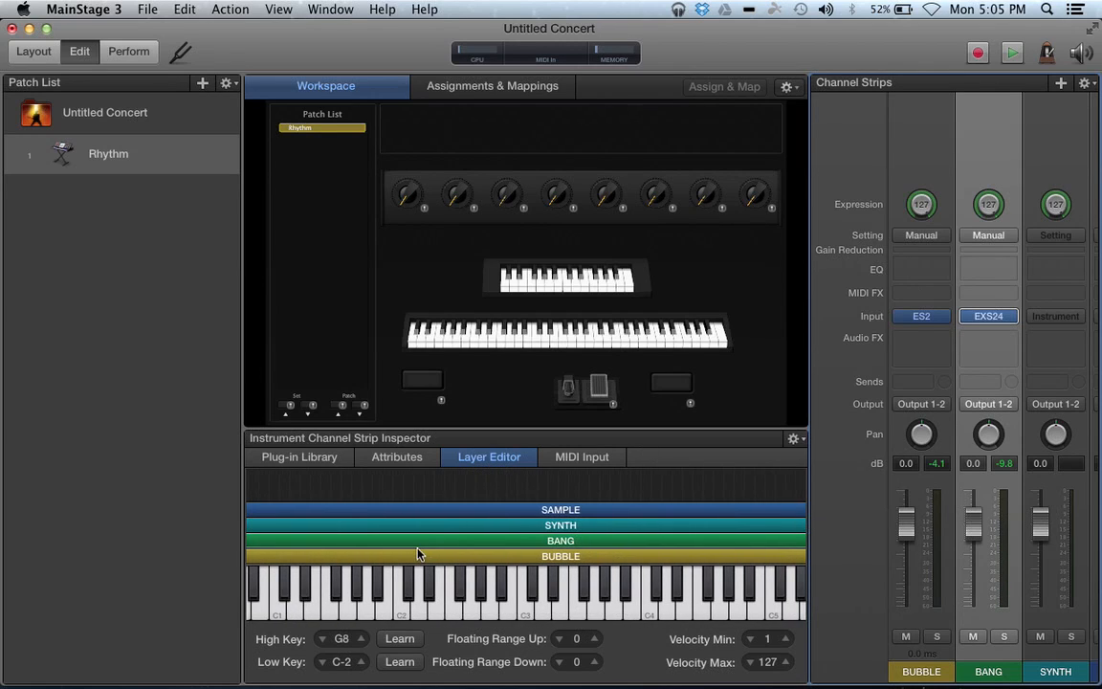
scroll(418, 554, left, 6)
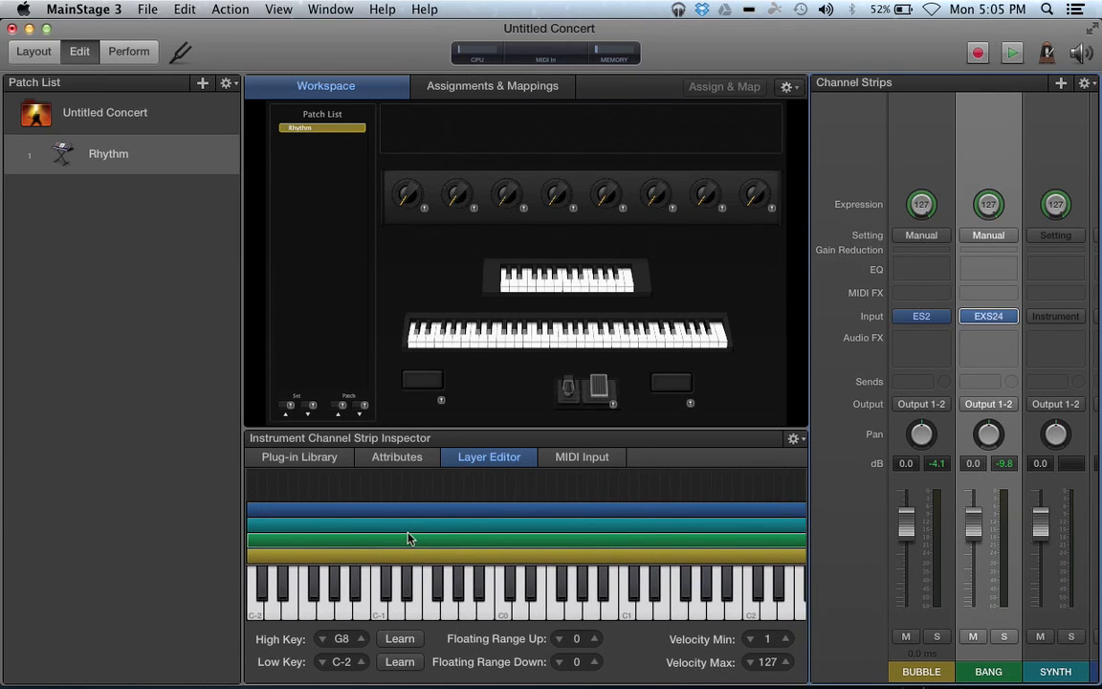
scroll(433, 541, right, 5)
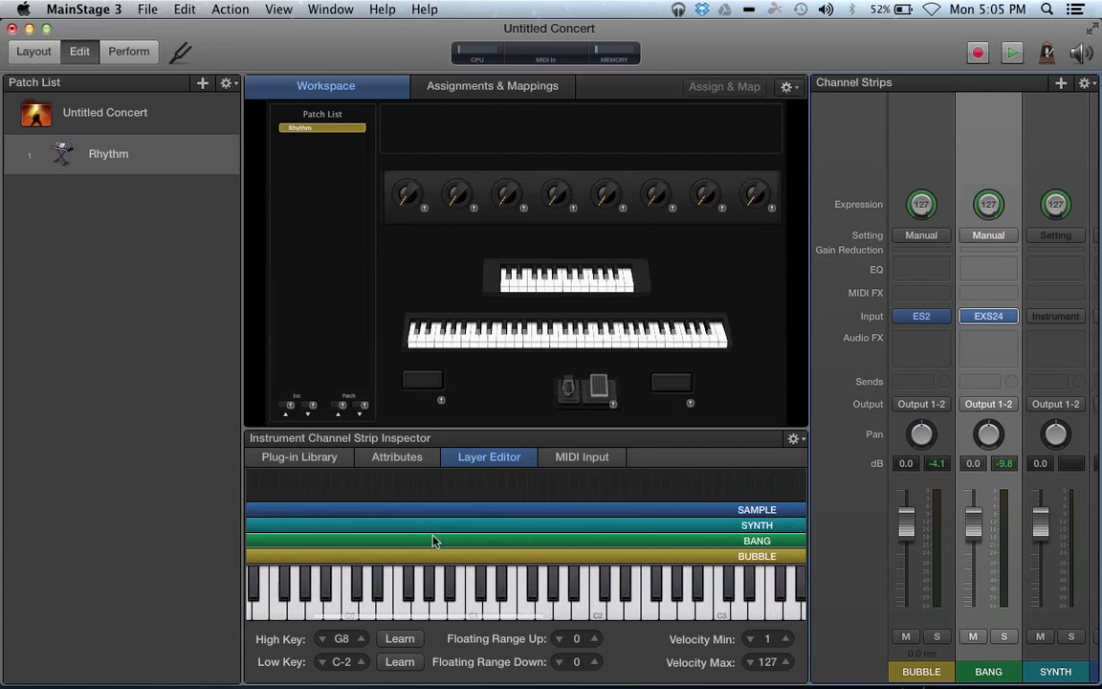
scroll(433, 541, right, 5)
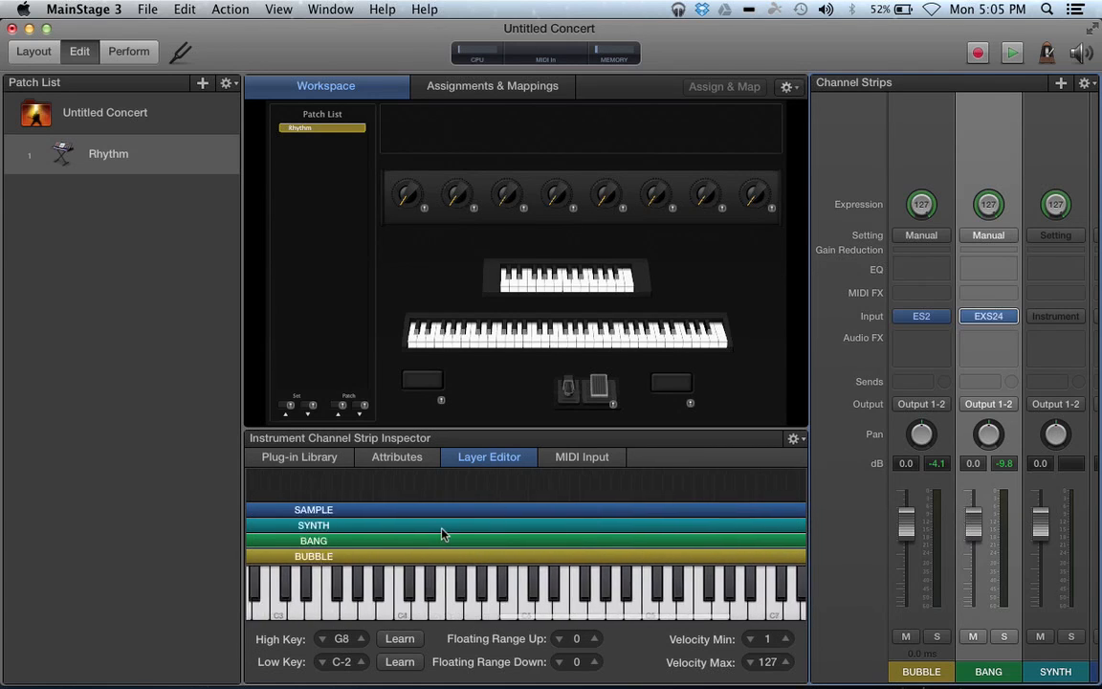
scroll(442, 533, right, 2)
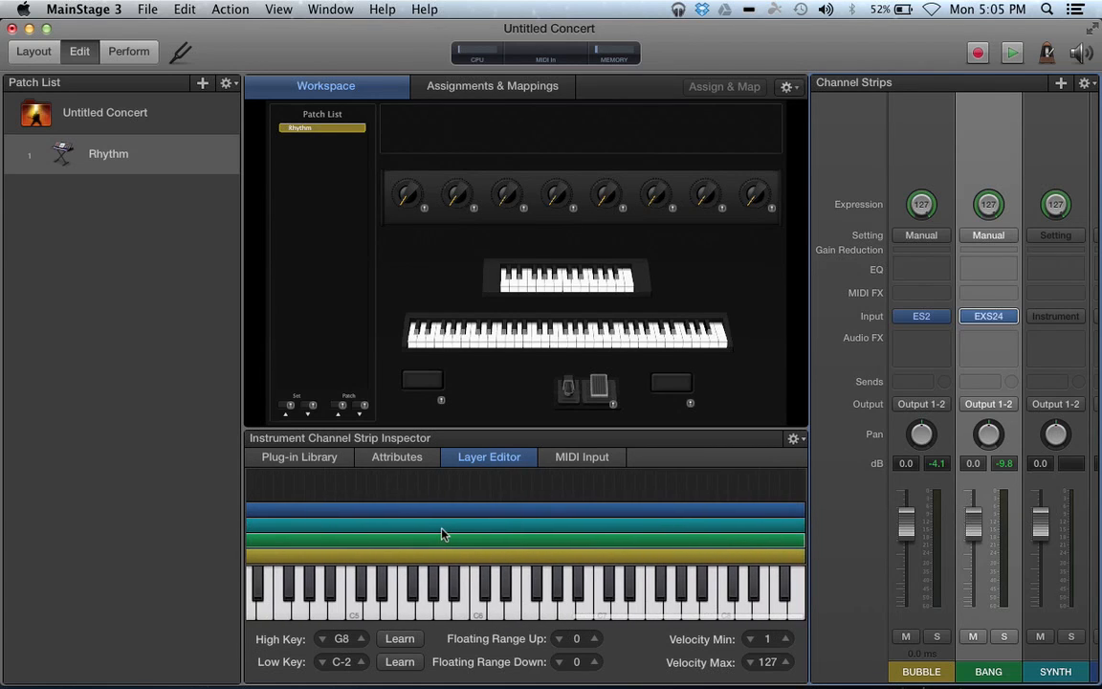
scroll(494, 560, left, 10)
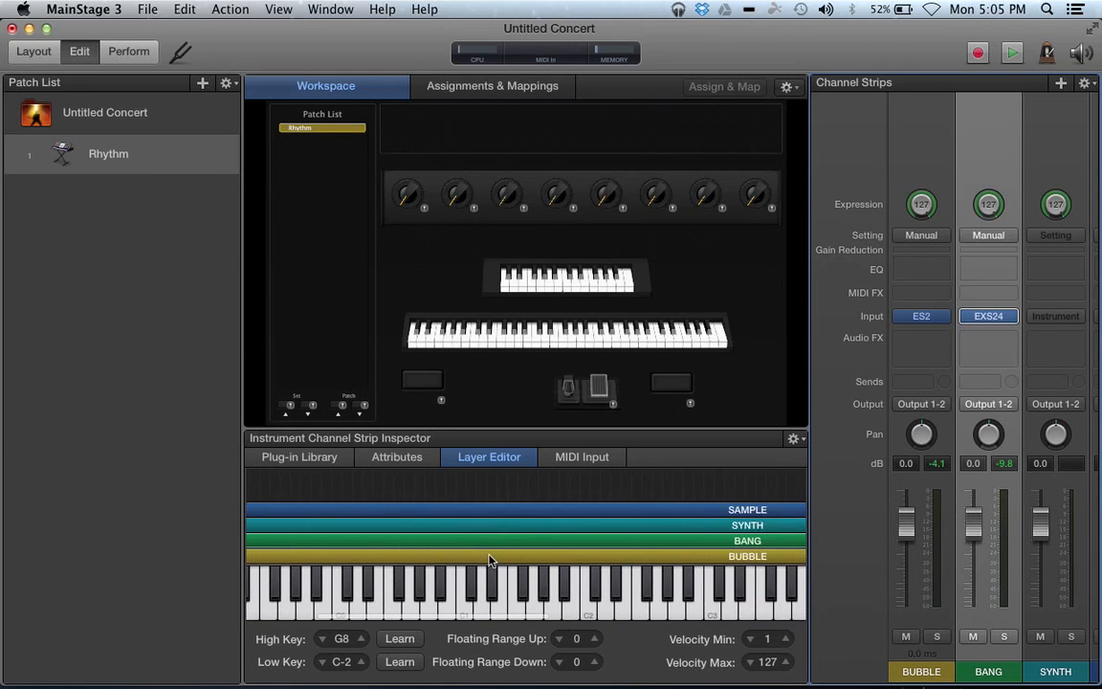
drag(247, 538, 611, 542)
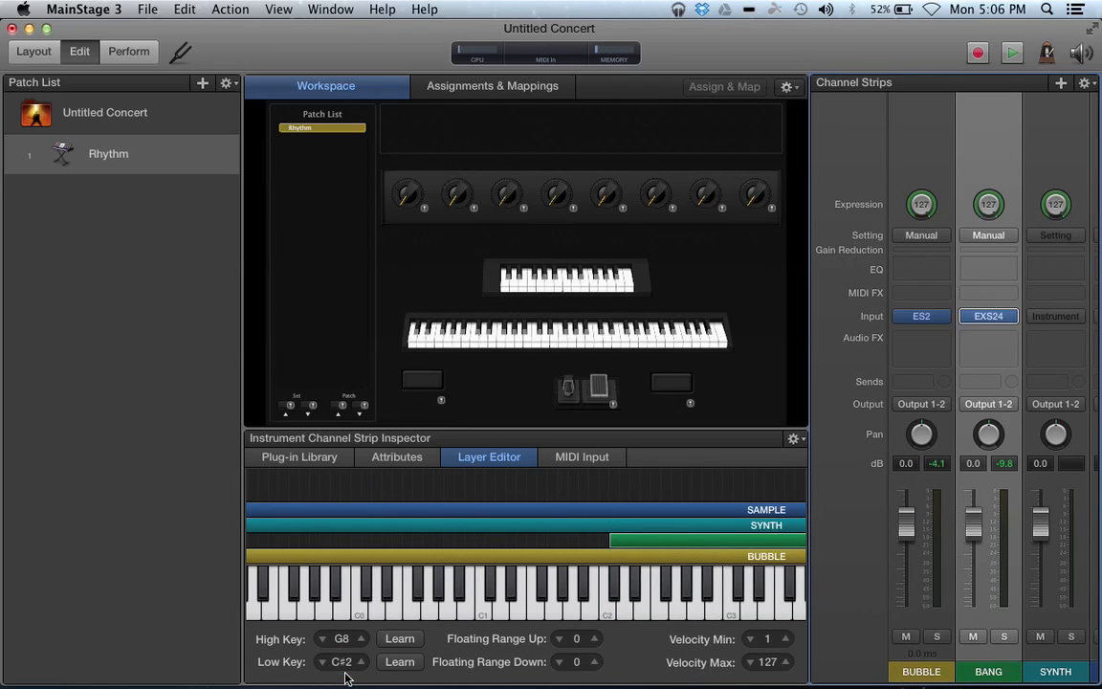
drag(611, 544, 598, 542)
click(396, 664)
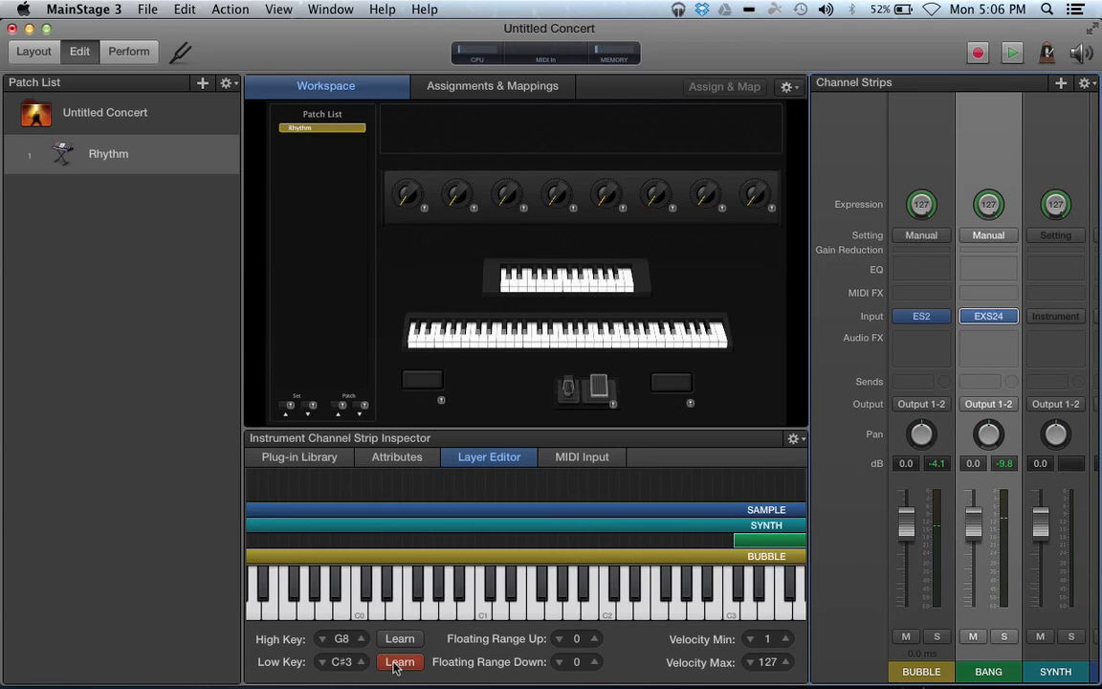
Step: Set the high key of the BUBBLE layer to C3 by learning it, so its range ends just below BANG
click(756, 556)
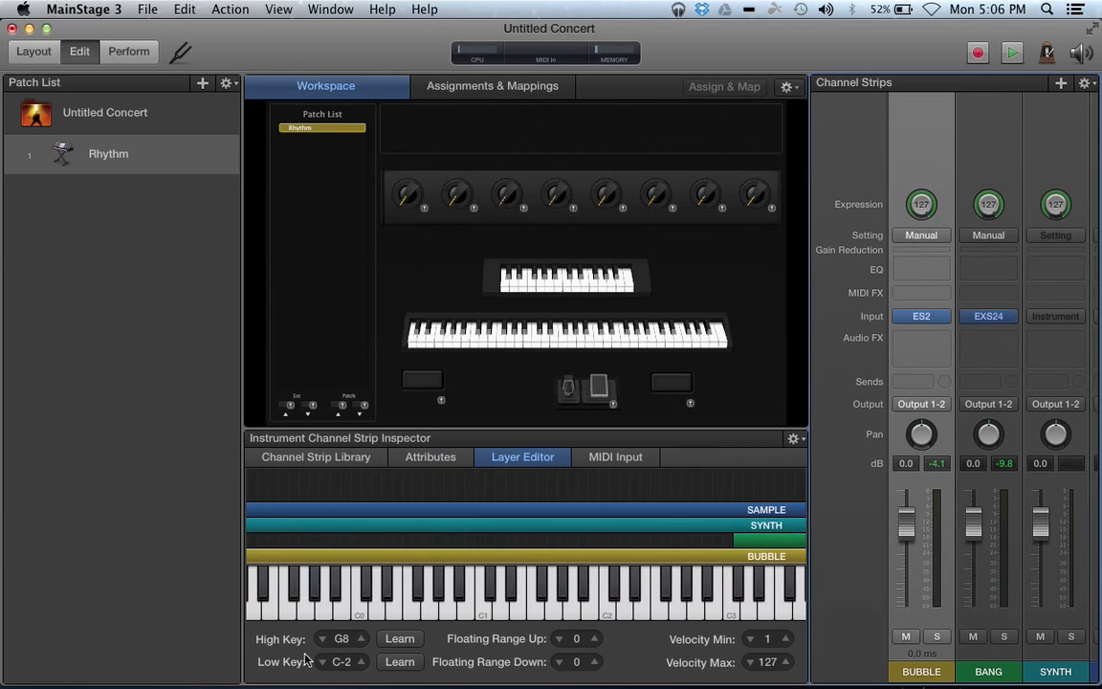
click(400, 639)
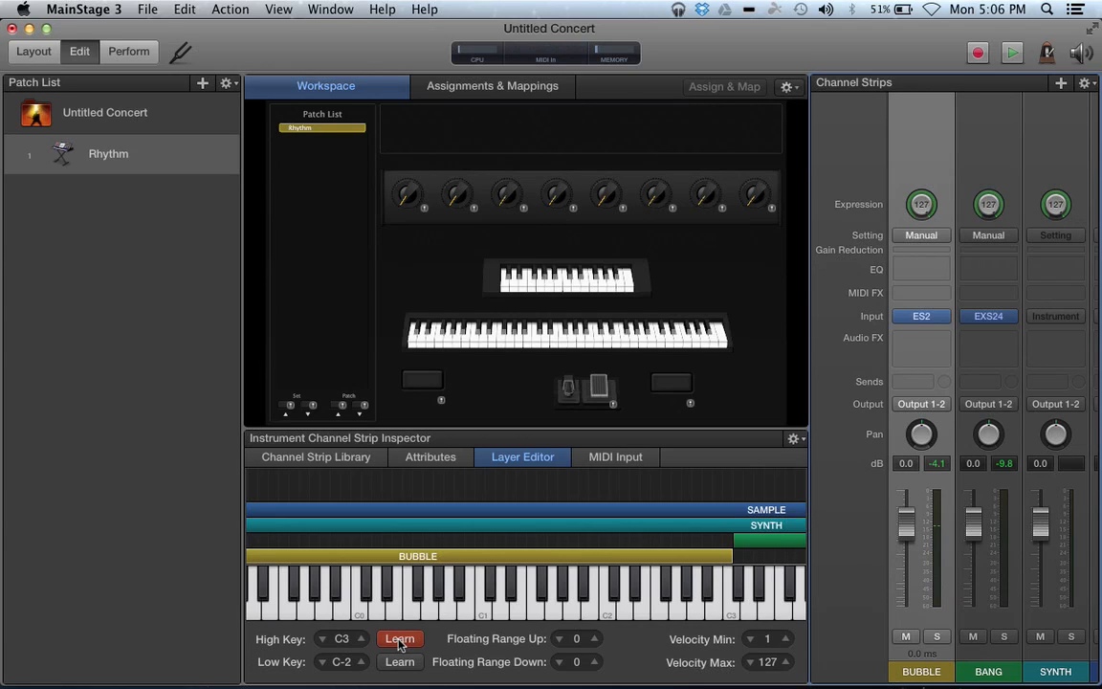
click(400, 639)
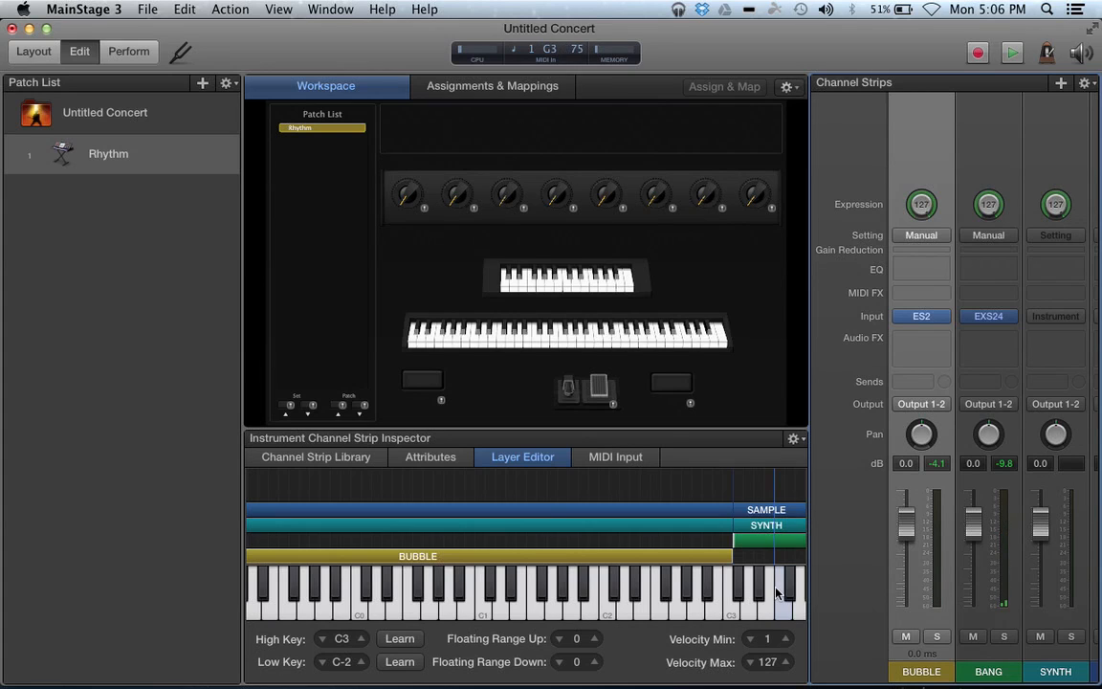
Step: Transpose the BANG channel strip down to -12 in its MIDI input settings
click(985, 103)
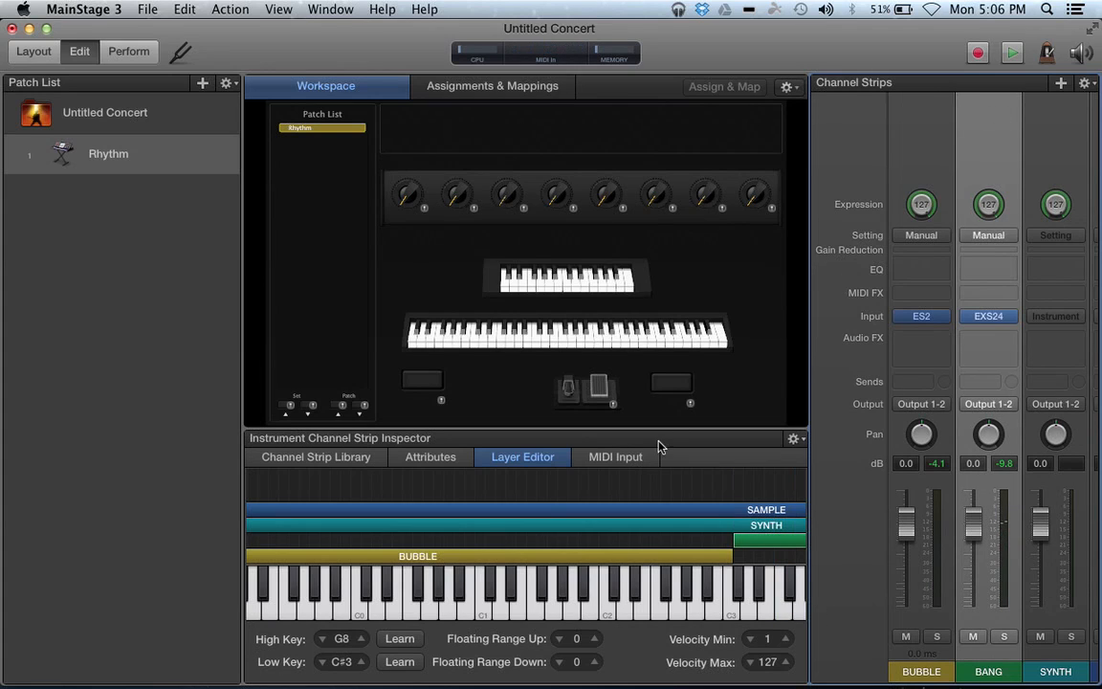
click(615, 458)
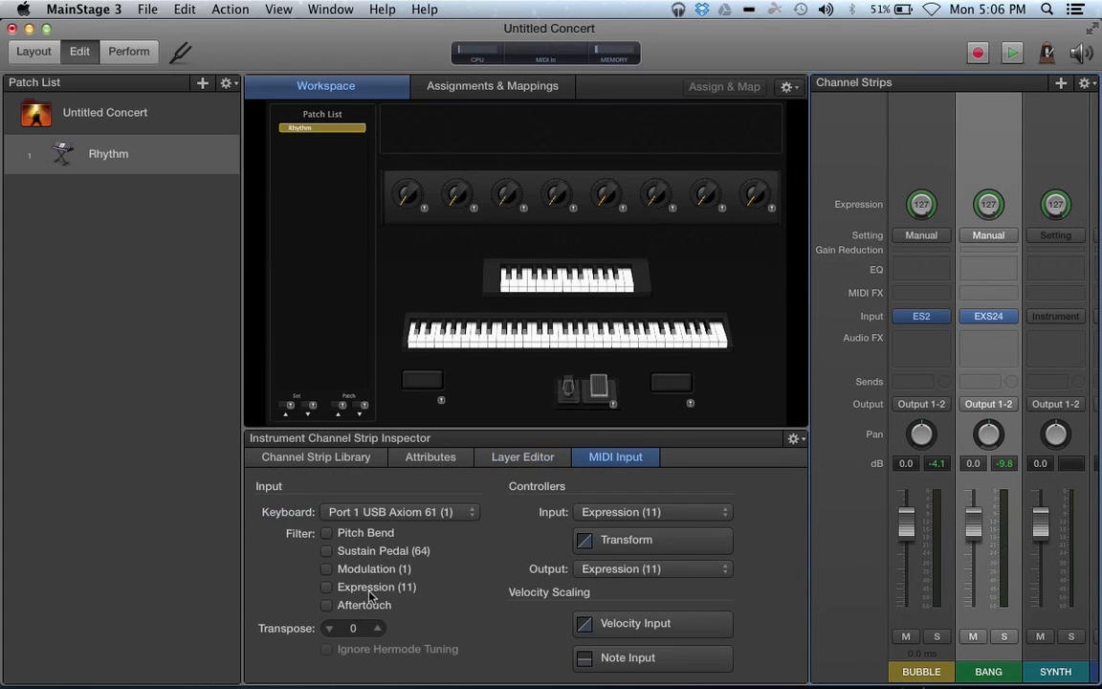
click(331, 627)
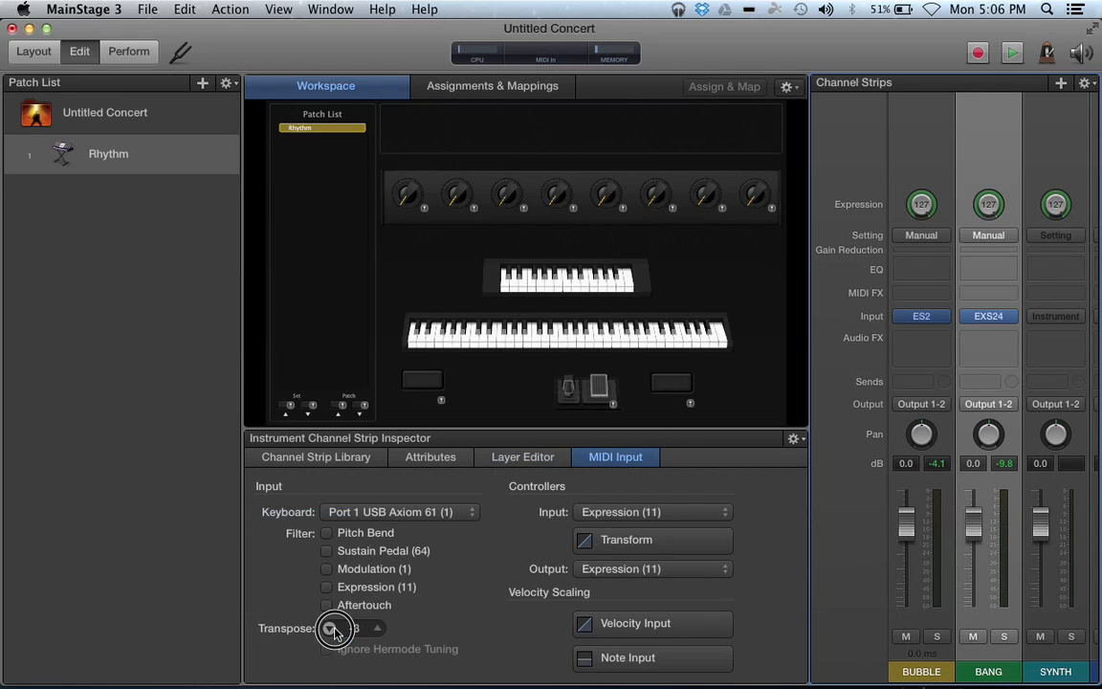
click(330, 628)
click(330, 628)
click(330, 627)
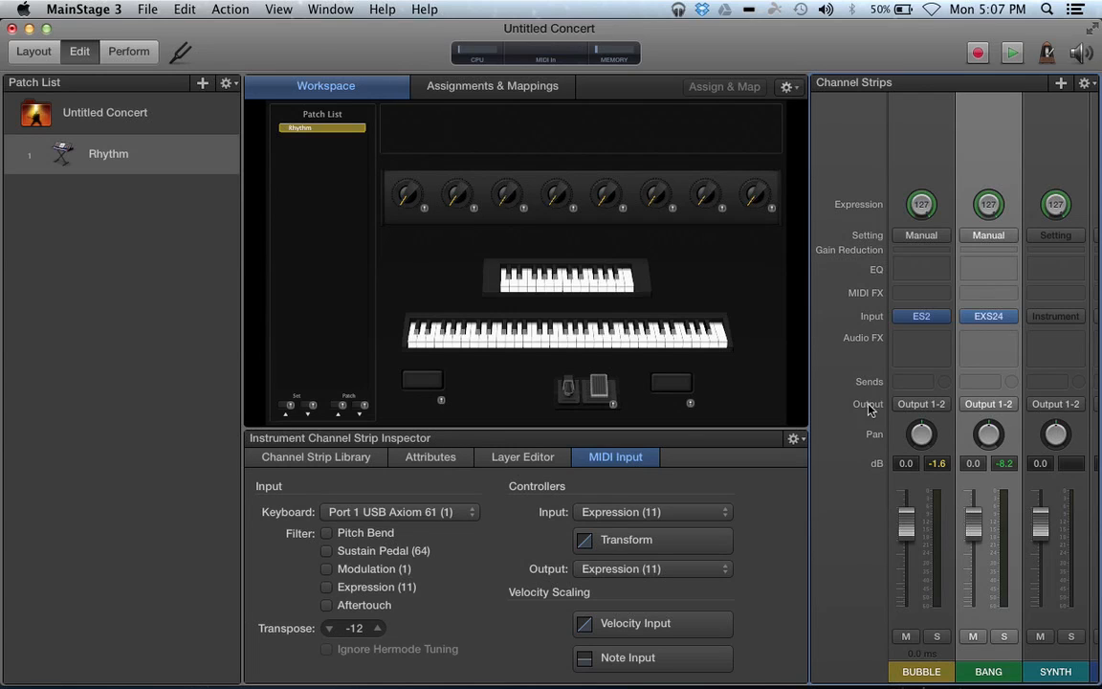
Step: Assign Korg NanoKey2 as the keyboard input of the SYNTH channel strip
drag(926, 407, 832, 578)
scroll(1005, 400, right, 1)
scroll(1004, 396, right, 1)
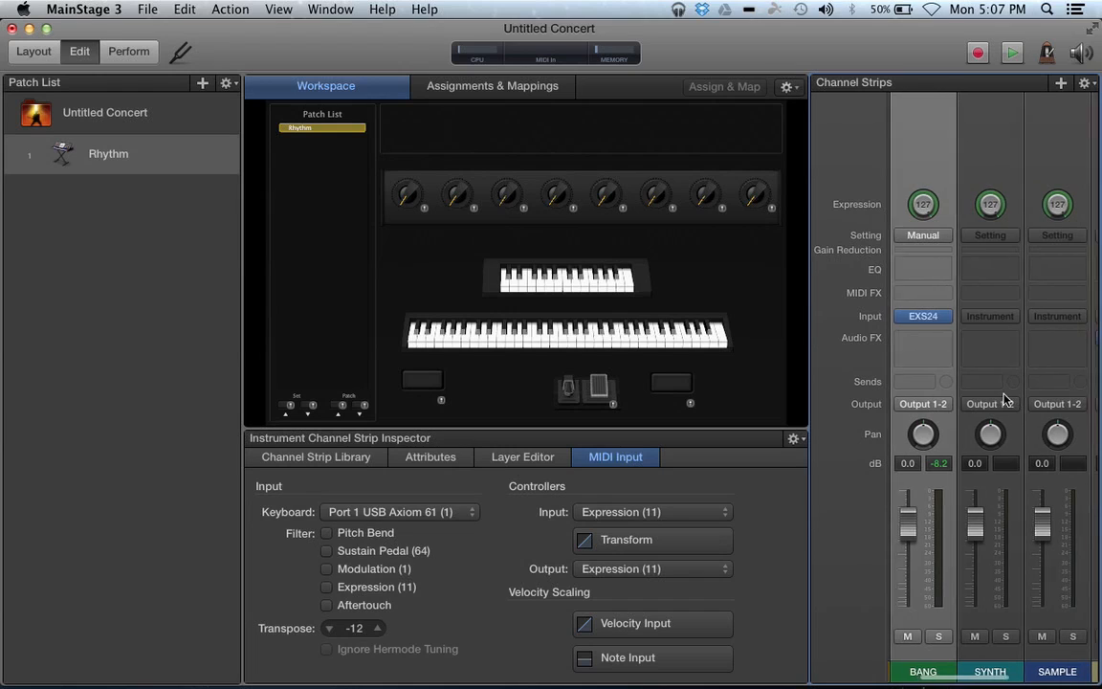
click(966, 130)
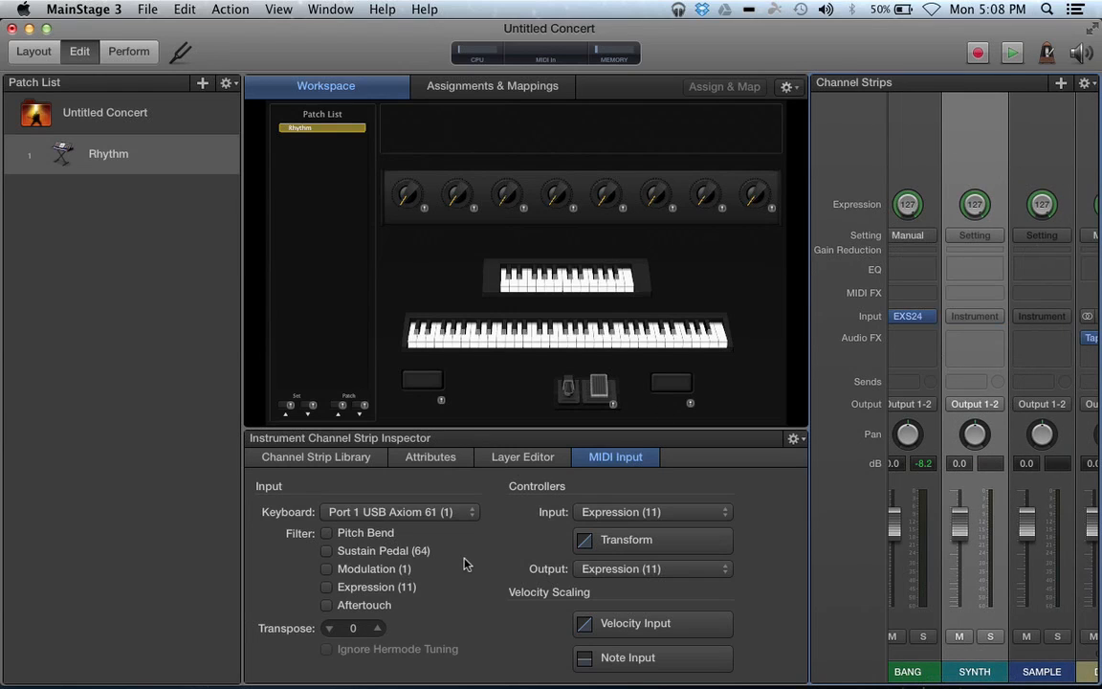
click(436, 512)
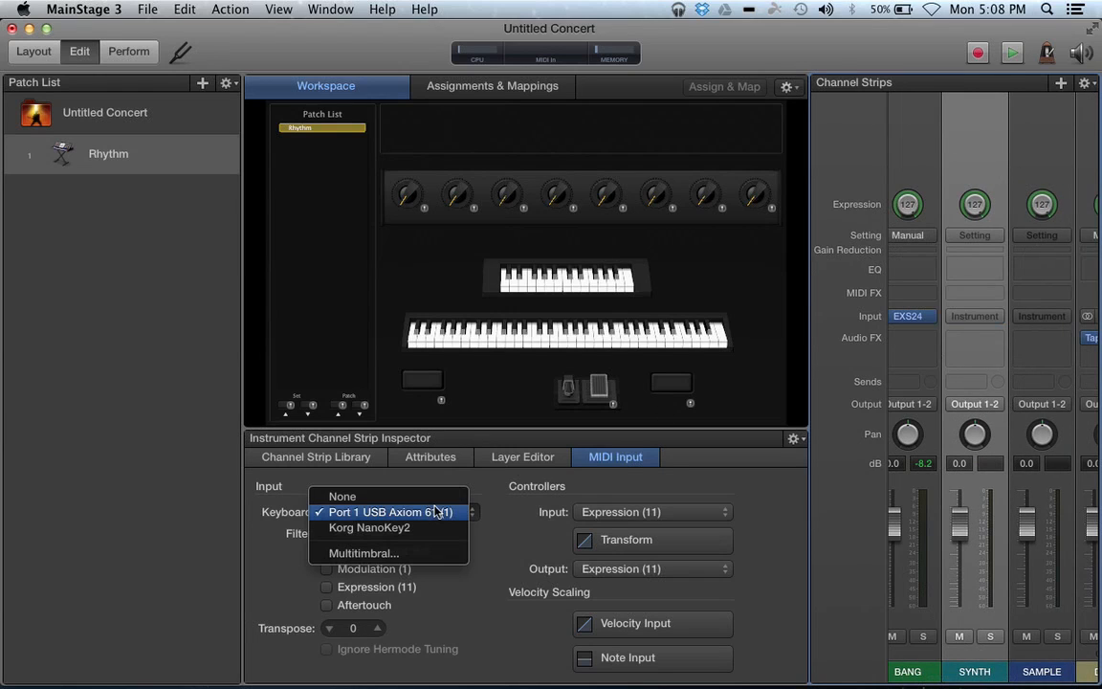
click(424, 527)
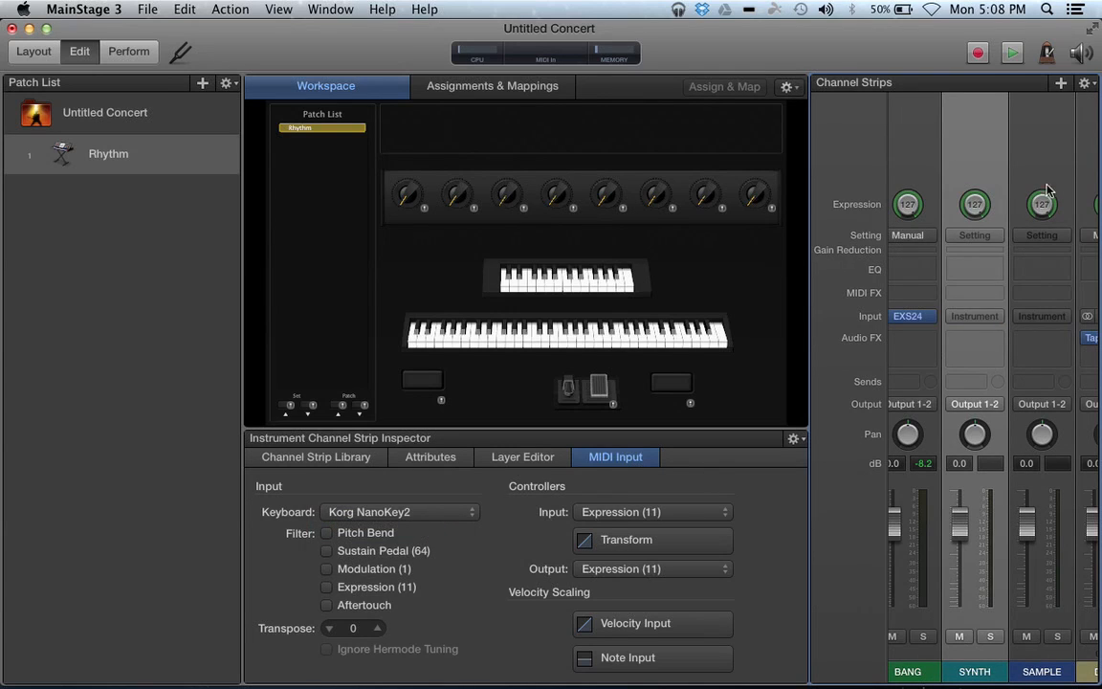
Step: Switch the SAMPLE channel strip's keyboard input to Korg NanoKey2
click(1056, 149)
click(358, 514)
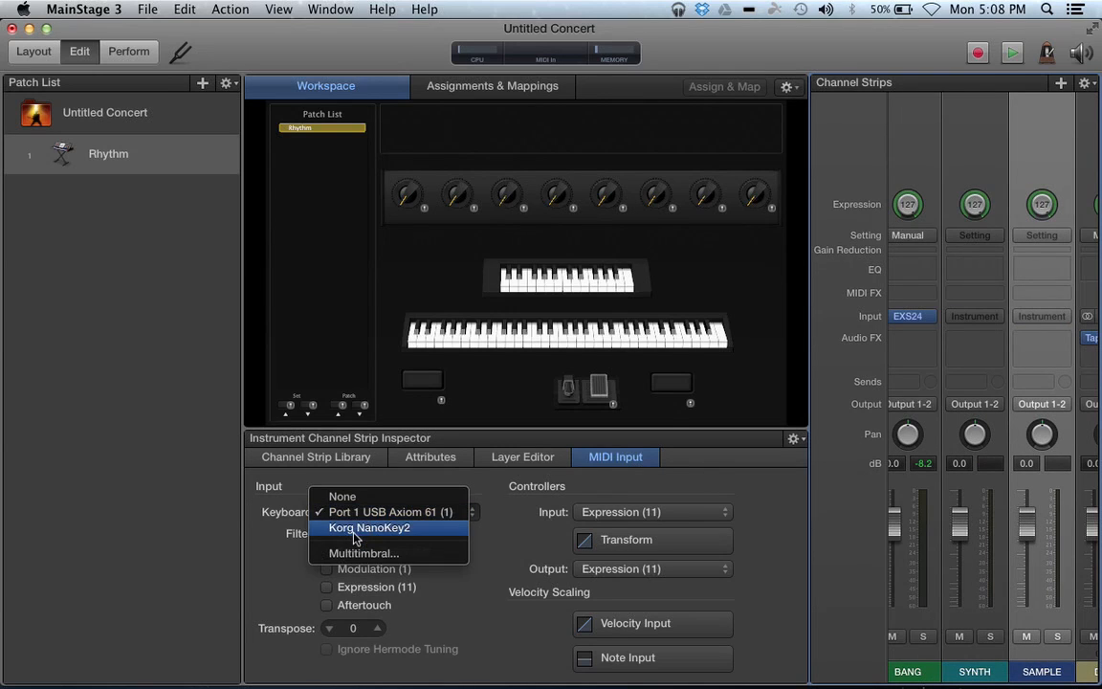
click(357, 532)
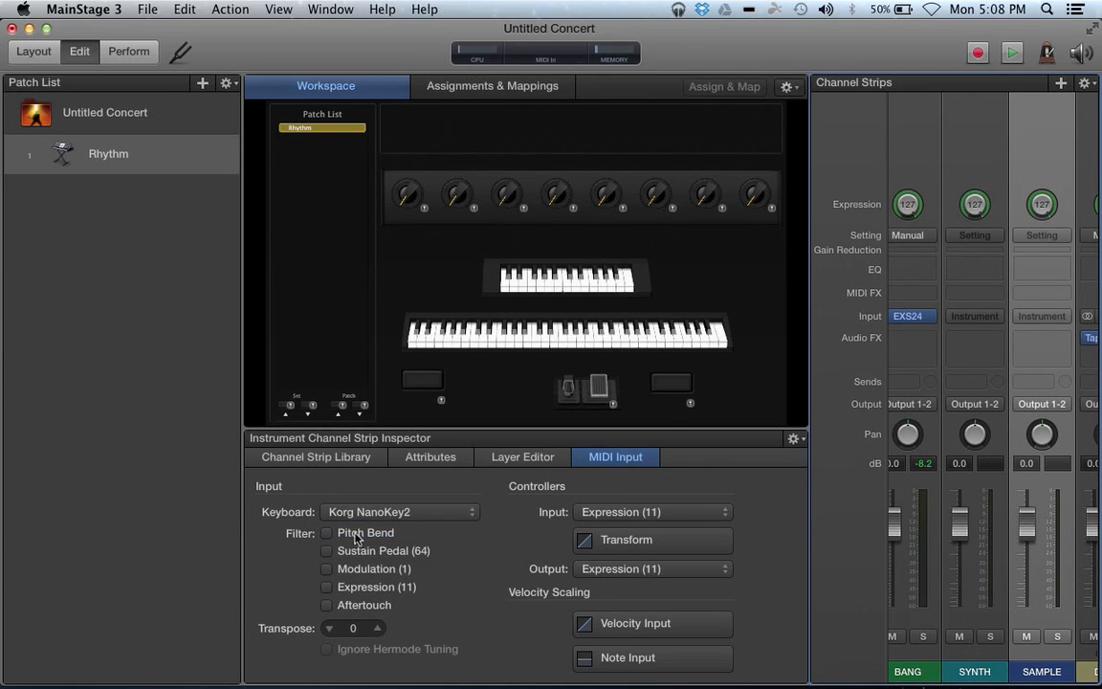
Step: Learn the SAMPLE layer's key range, with high key G2 and low key C2
click(537, 460)
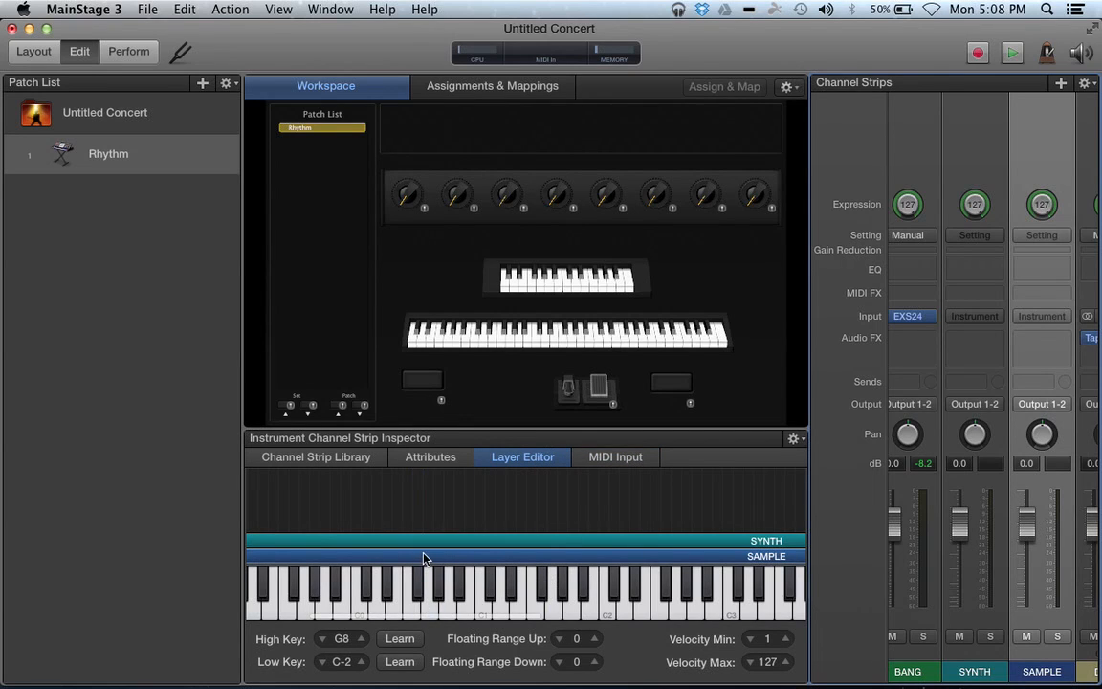
click(398, 640)
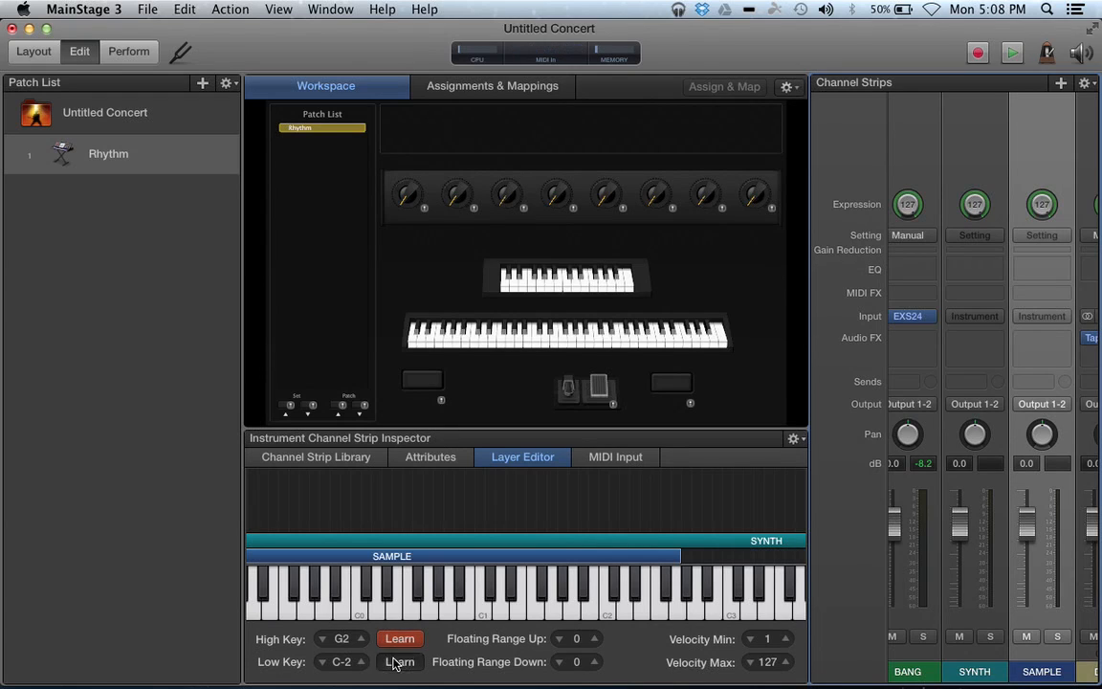
click(393, 662)
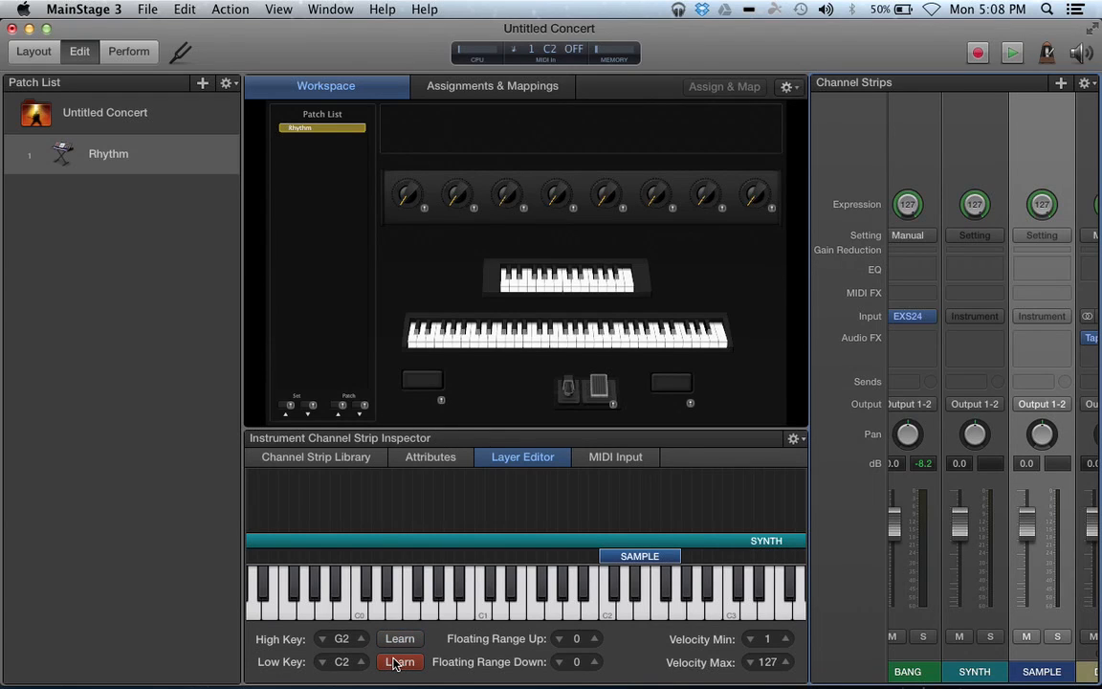
Step: Learn the SYNTH layer's key range, with low key G♯2 and high key C4, and end key learning
click(654, 542)
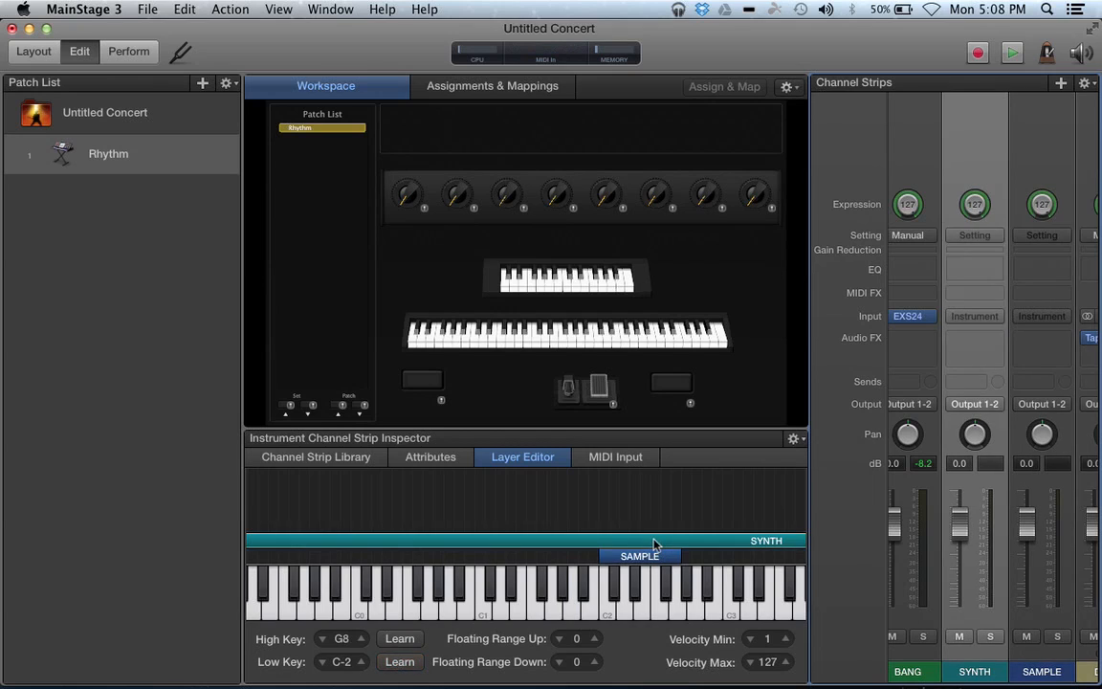
click(399, 639)
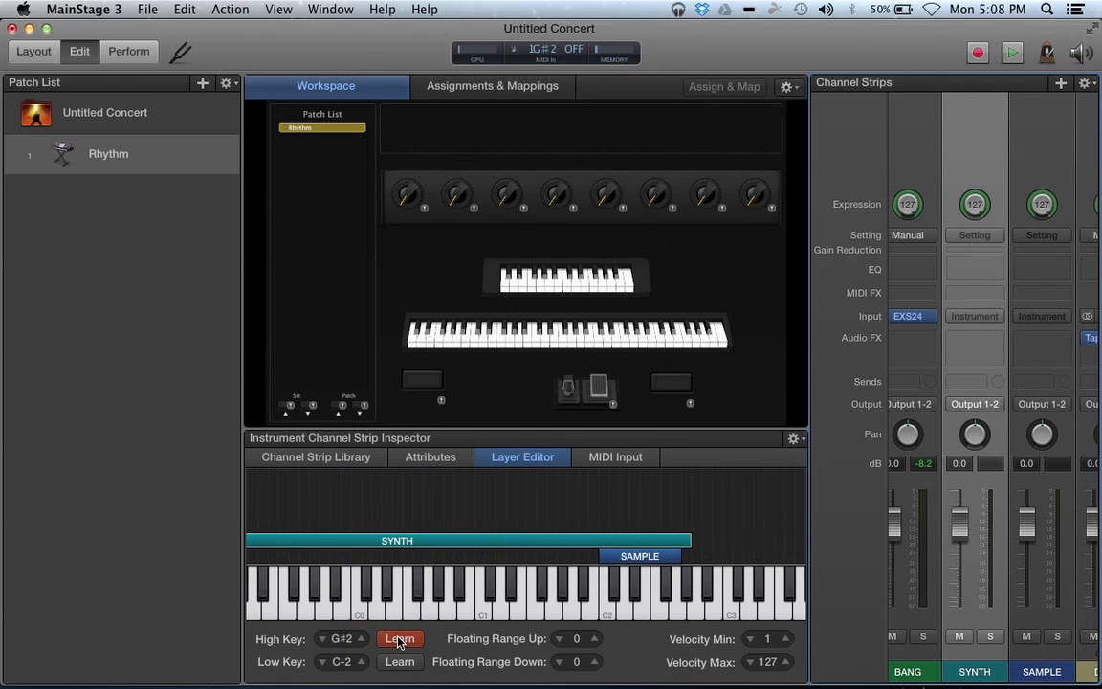
click(399, 661)
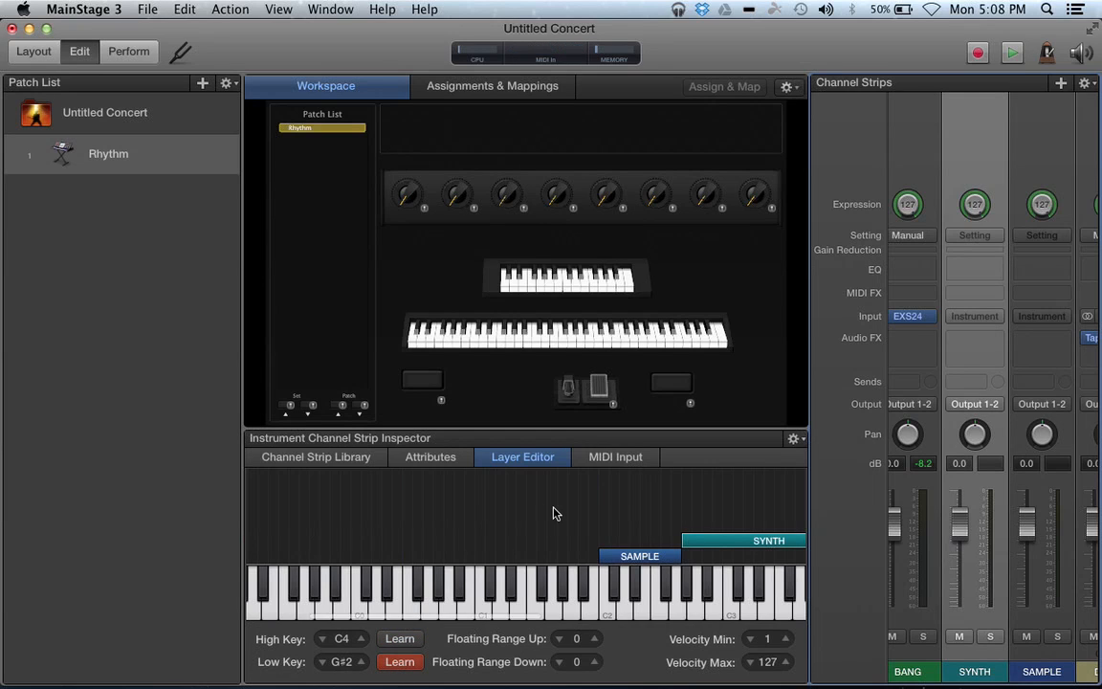
scroll(553, 514, right, 5)
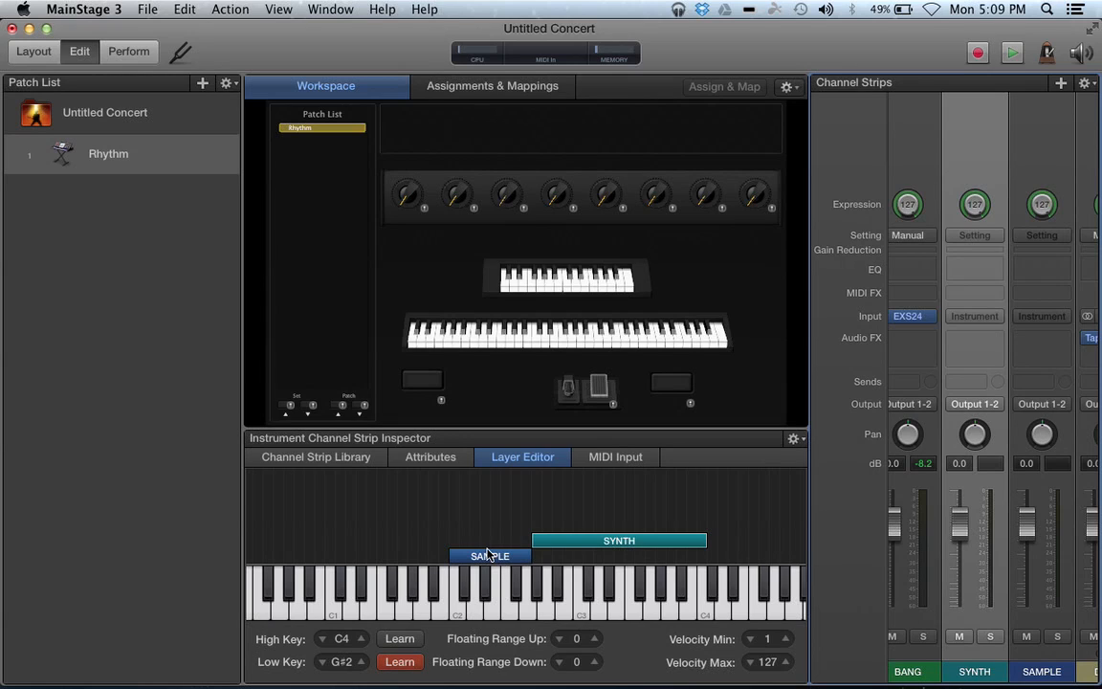
click(392, 665)
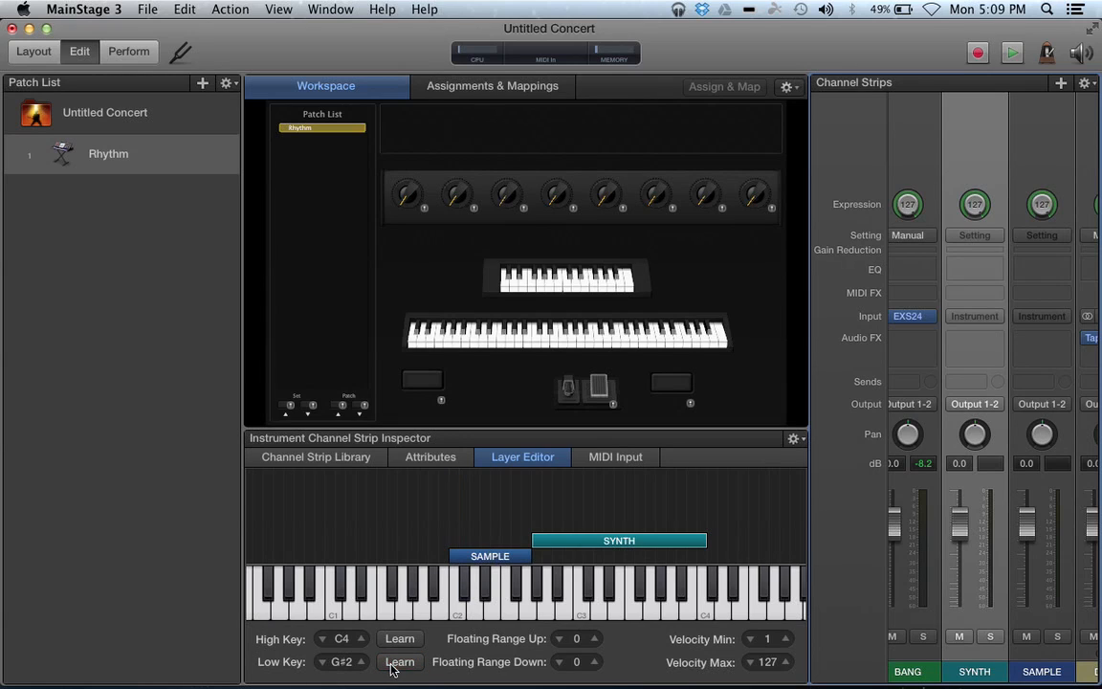
Step: Insert a stereo EXS24 sampler as the instrument on the SYNTH channel strip
click(975, 323)
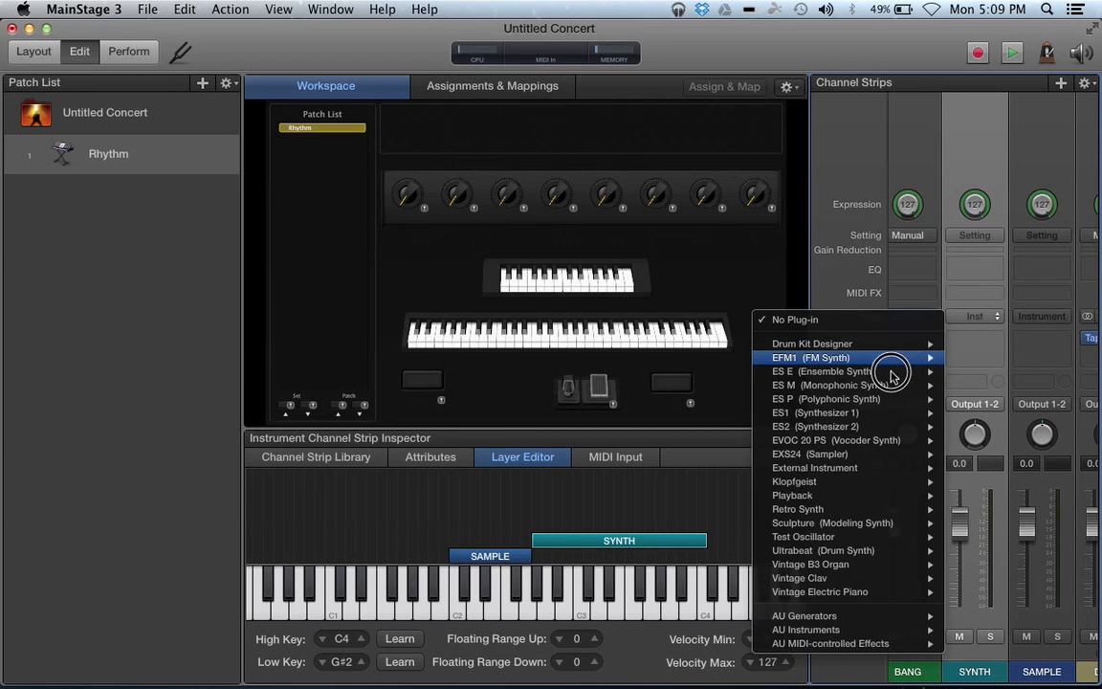
mouse_move(881, 384)
mouse_move(878, 453)
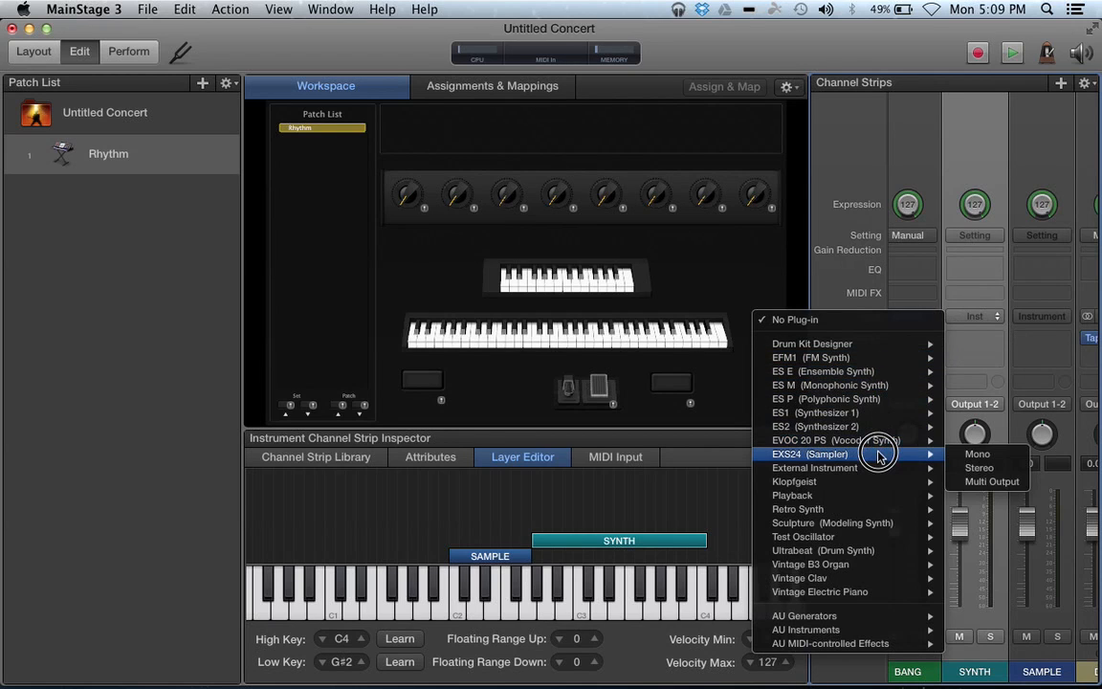
click(973, 469)
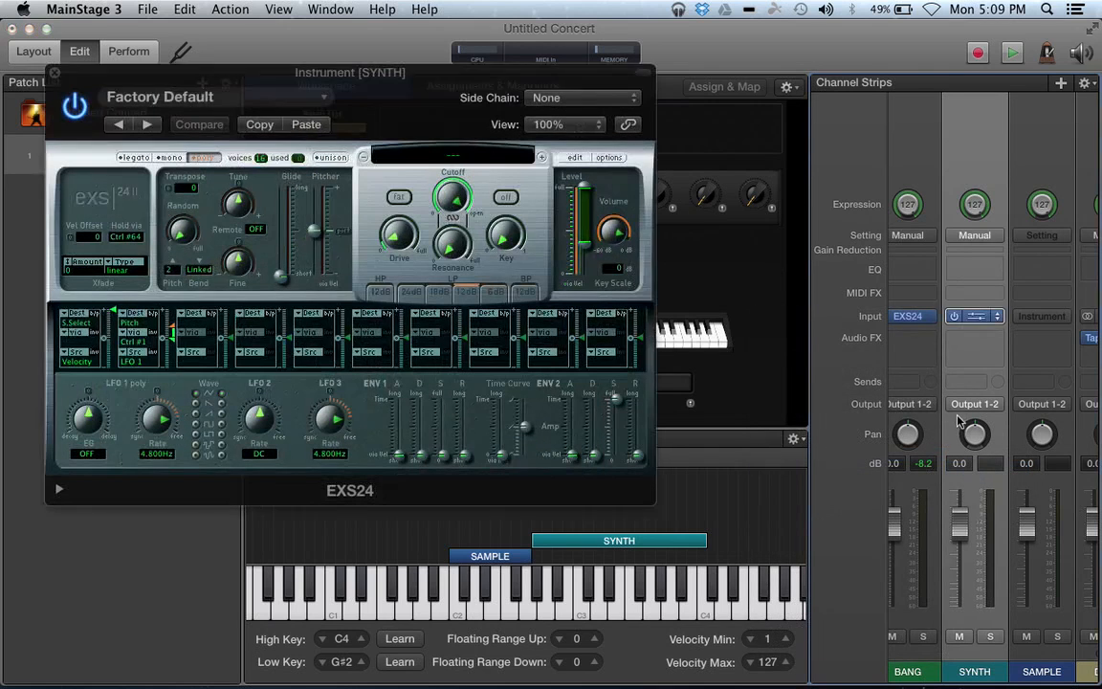
Step: Load the Matrix12 Strings synth strings instrument into SYNTH's EXS24, then lower the channel strip's level to -9.2 dB
click(402, 147)
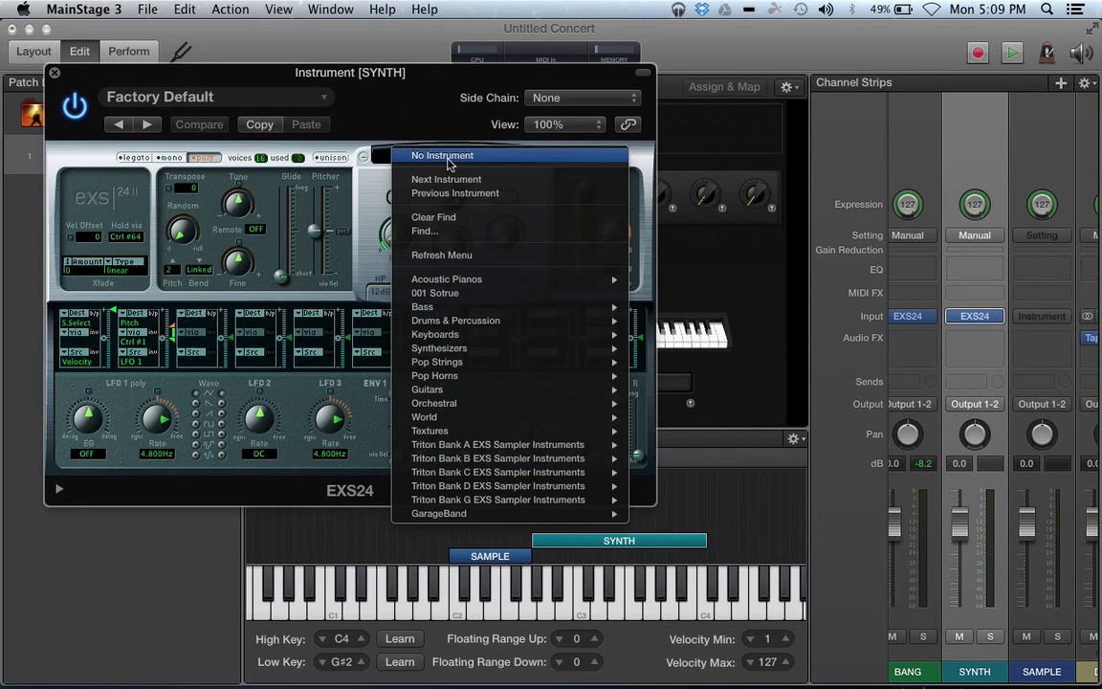
mouse_move(498, 348)
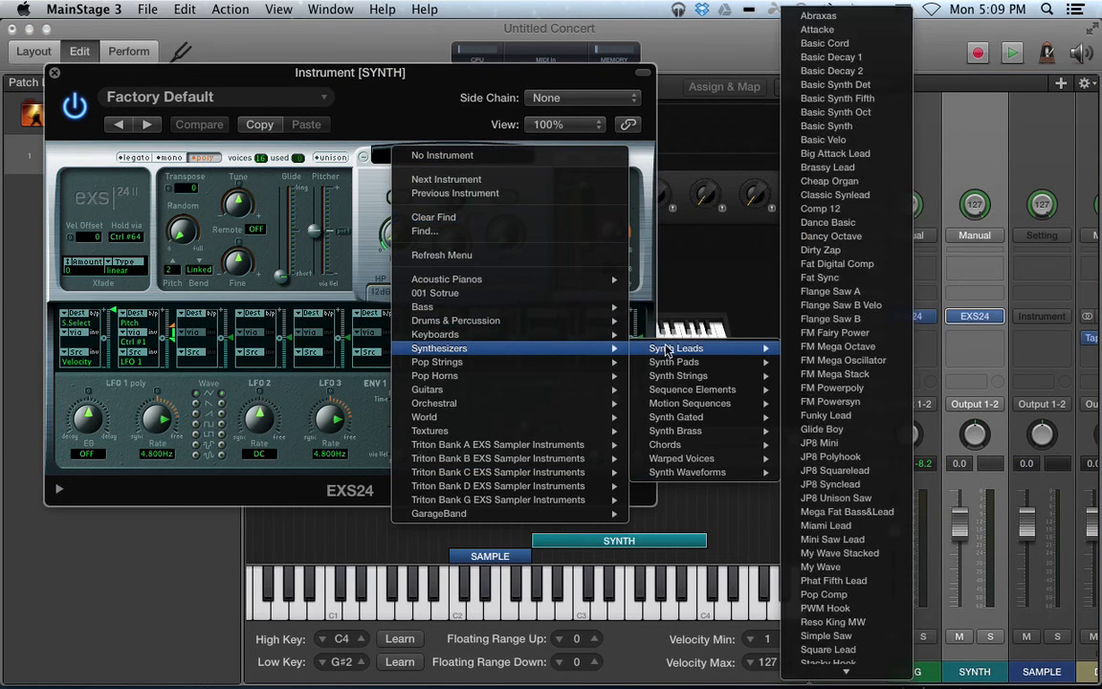
mouse_move(715, 369)
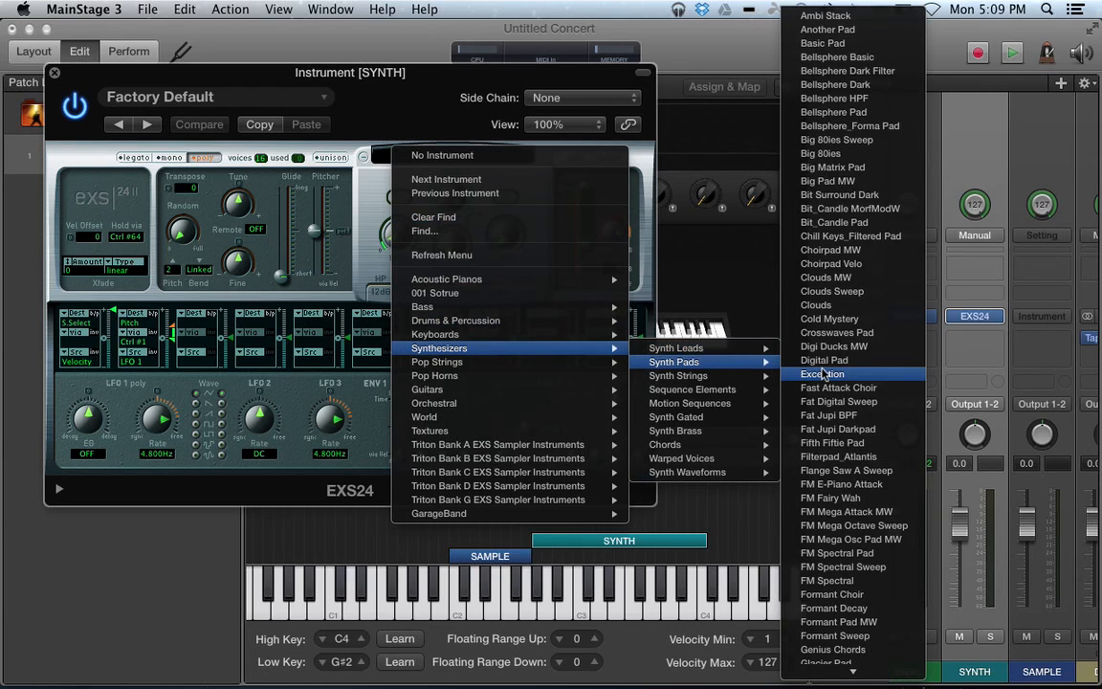
mouse_move(766, 375)
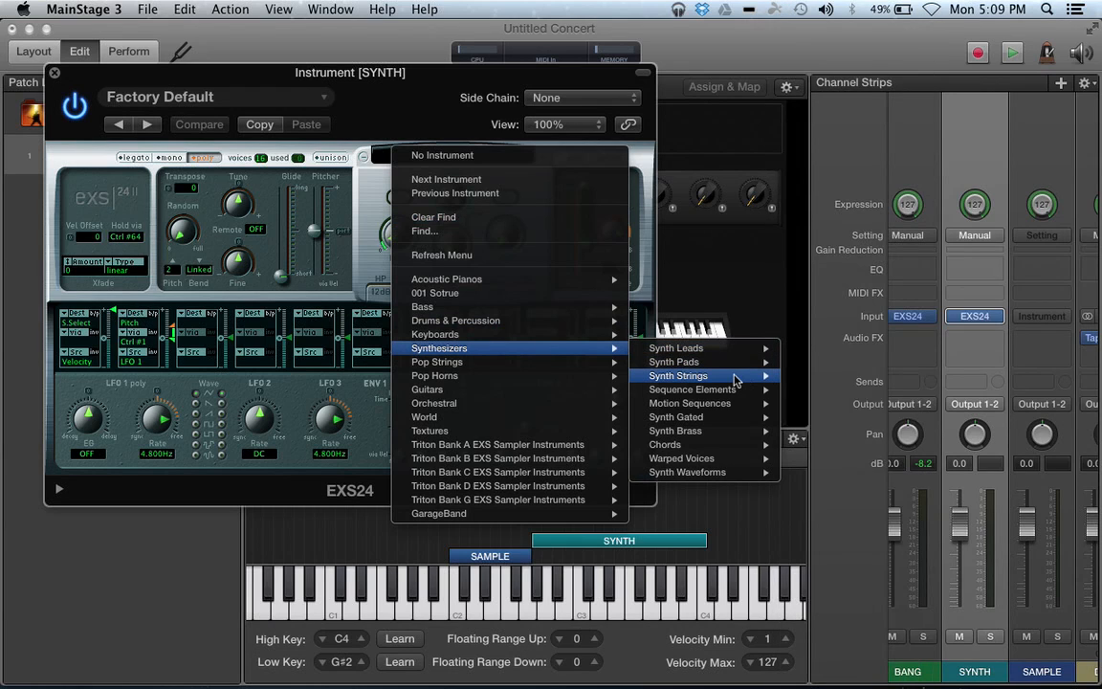
click(824, 379)
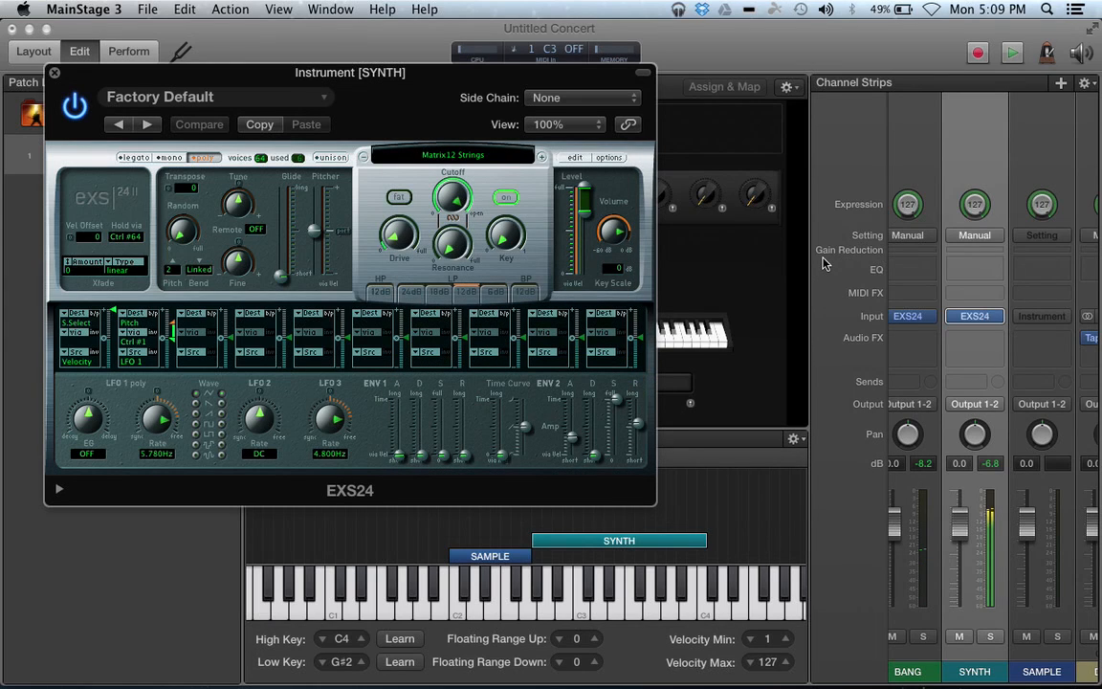
drag(960, 523, 962, 592)
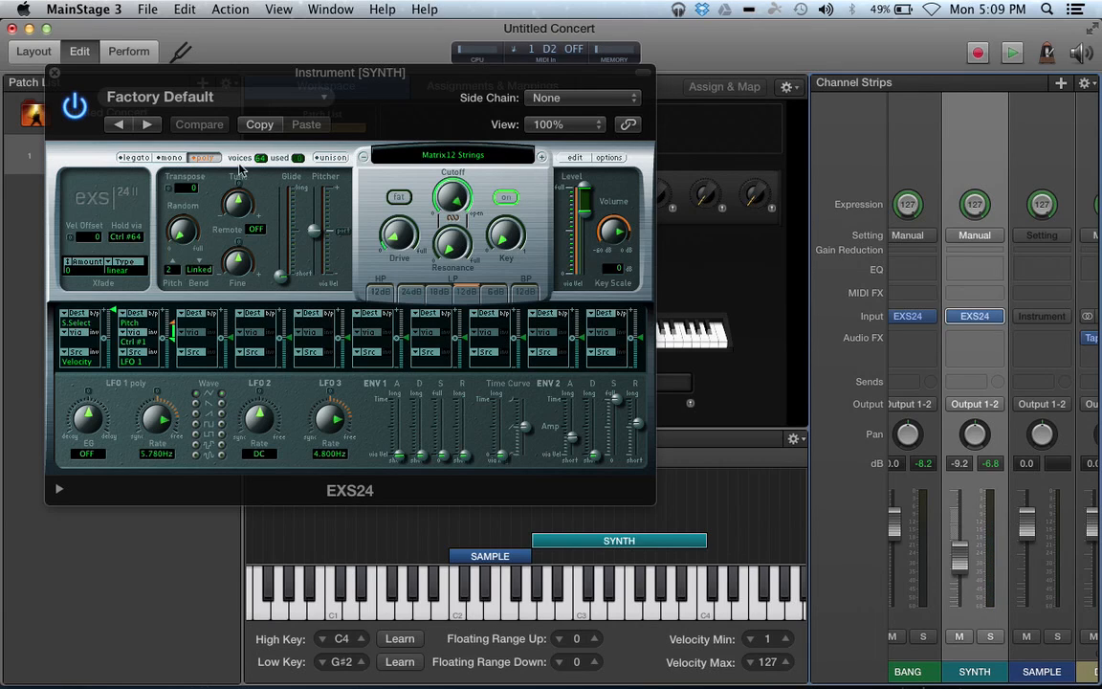
click(54, 73)
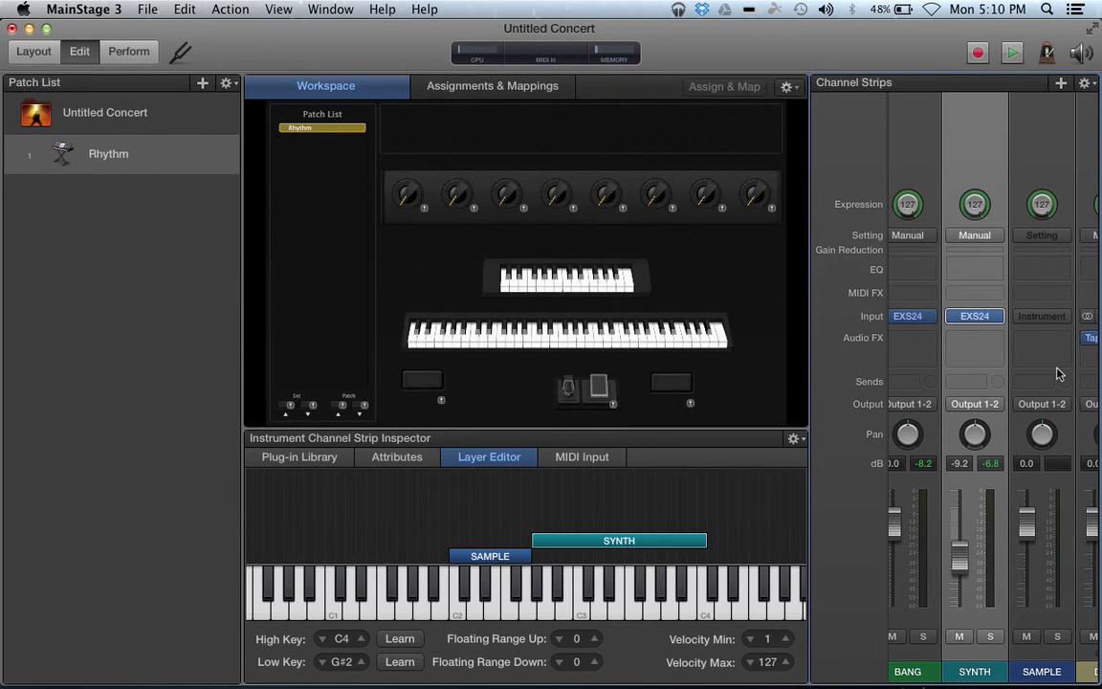
Step: Insert Ultrabeat as the instrument on the SAMPLE channel strip and load the Drag & Drop Samples drum kit
click(1047, 318)
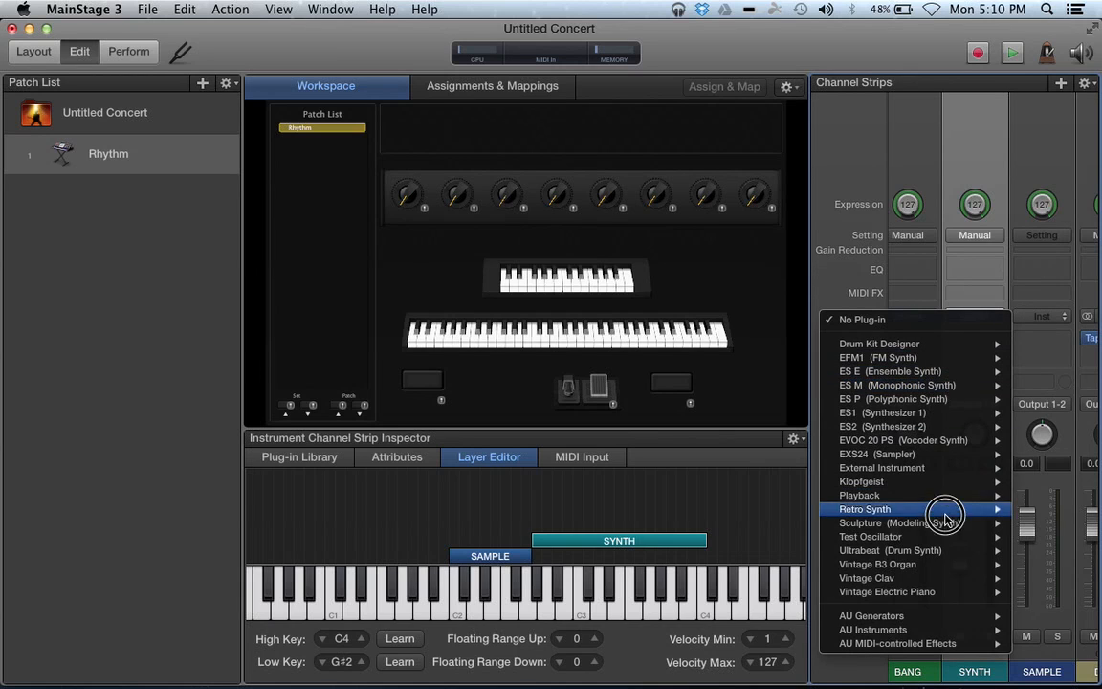
mouse_move(960, 553)
click(811, 550)
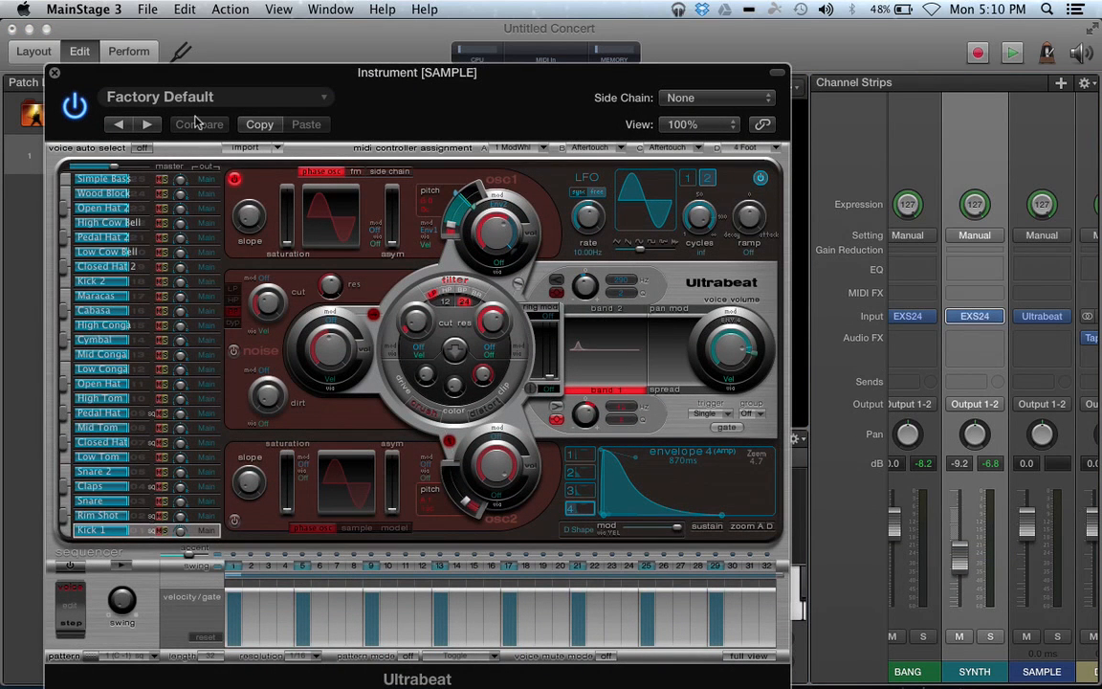
click(170, 96)
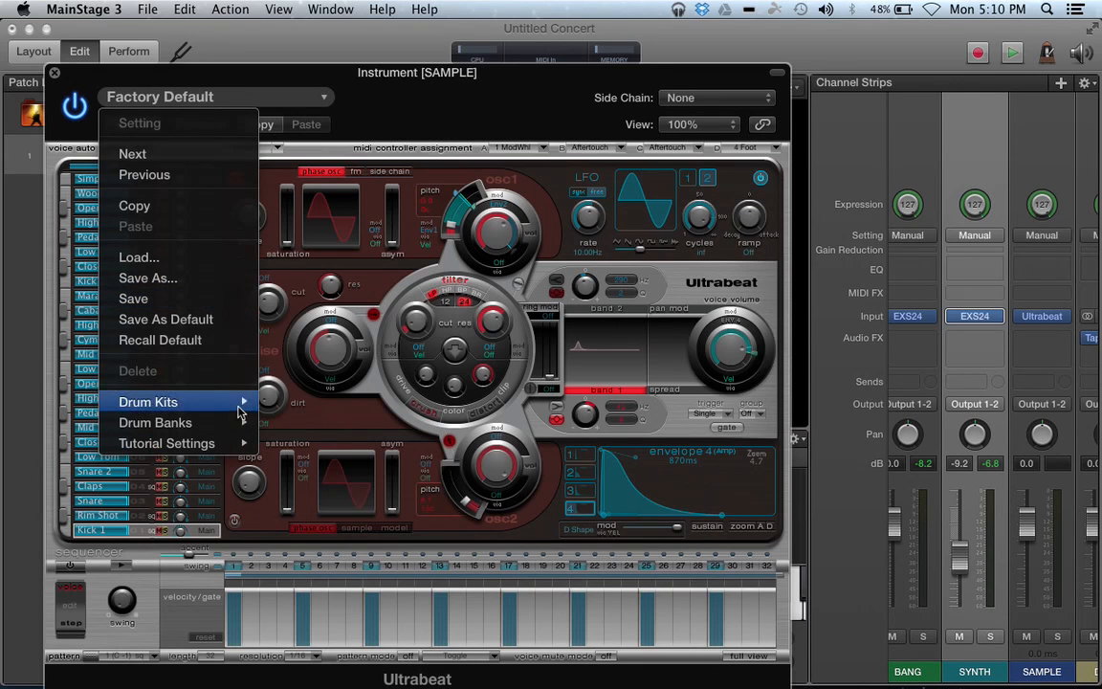
mouse_move(239, 427)
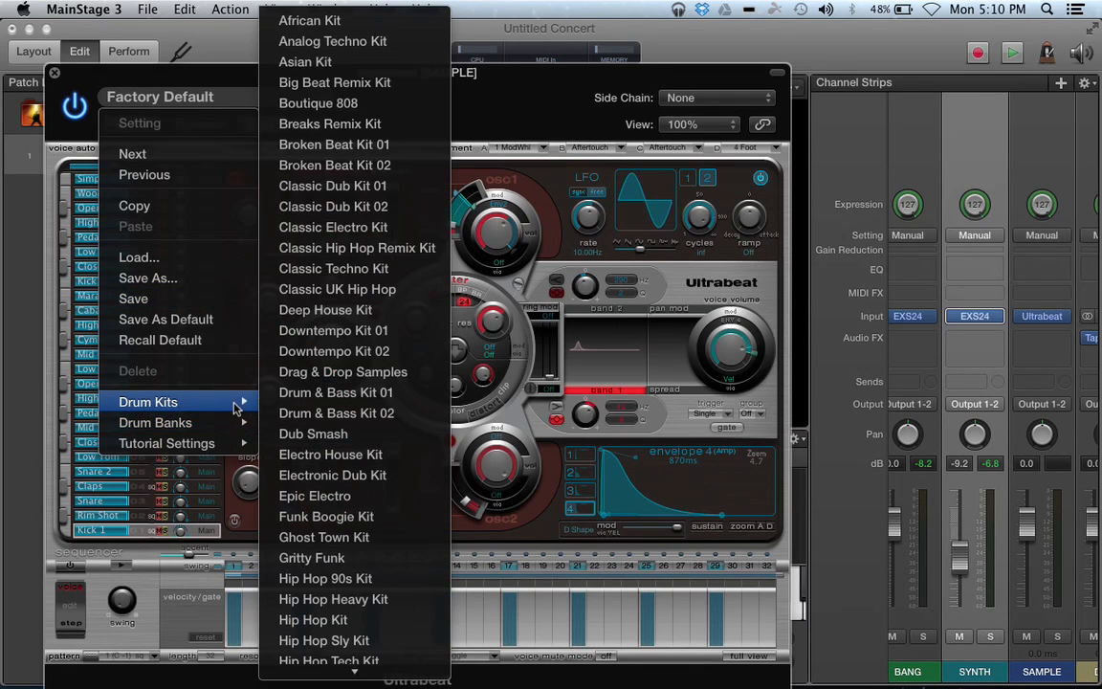
click(321, 375)
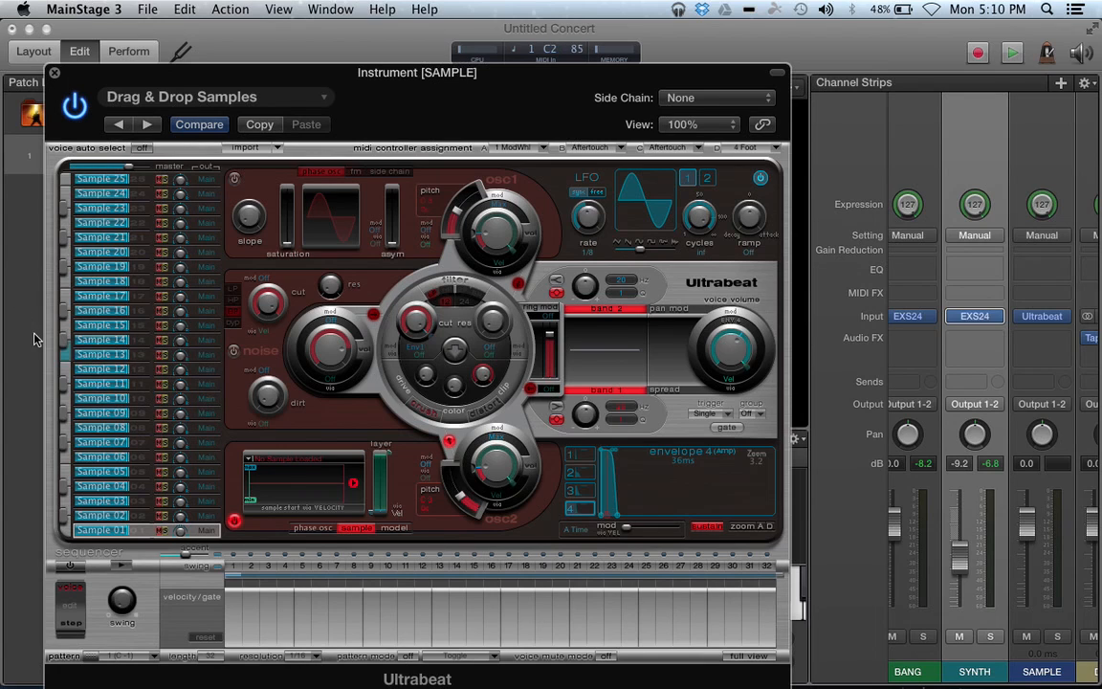
Step: Load GB_DirtHop_Clap.aif from the Classic UK Hip Hop folder into Ultrabeat's Sample 13 voice
click(81, 356)
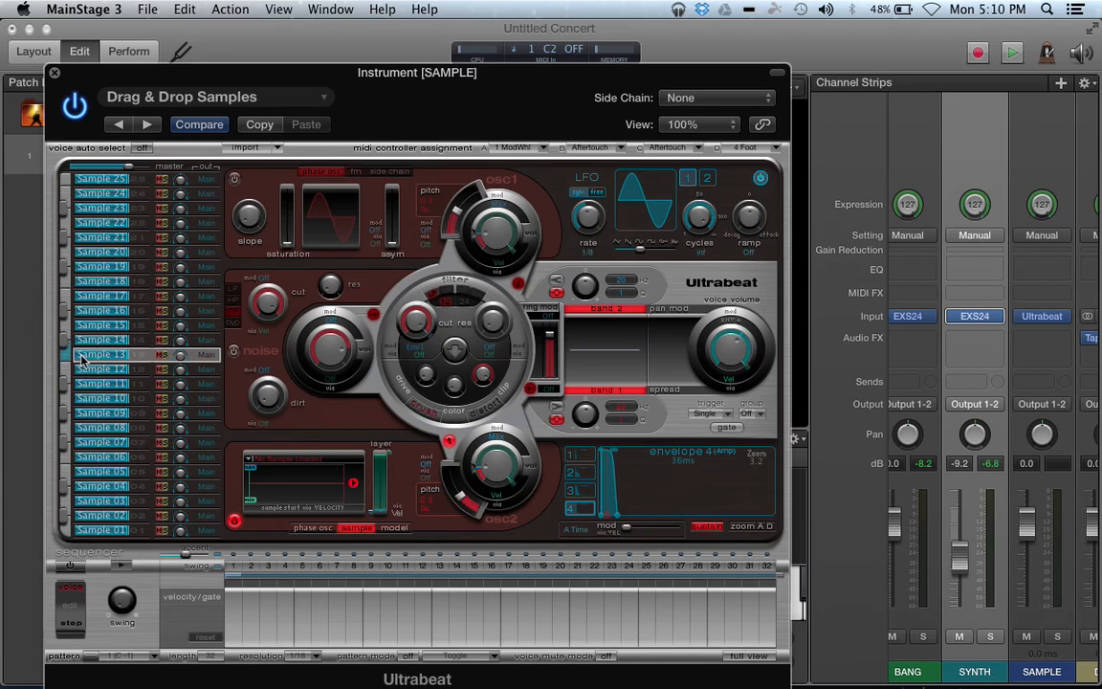
click(247, 463)
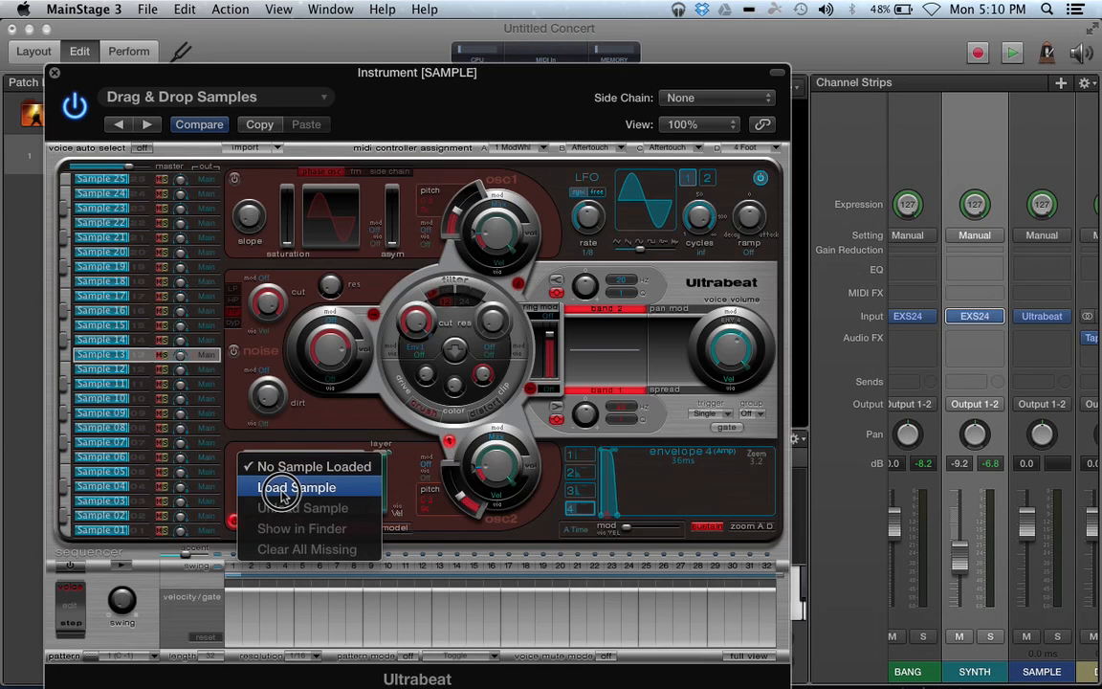
click(283, 491)
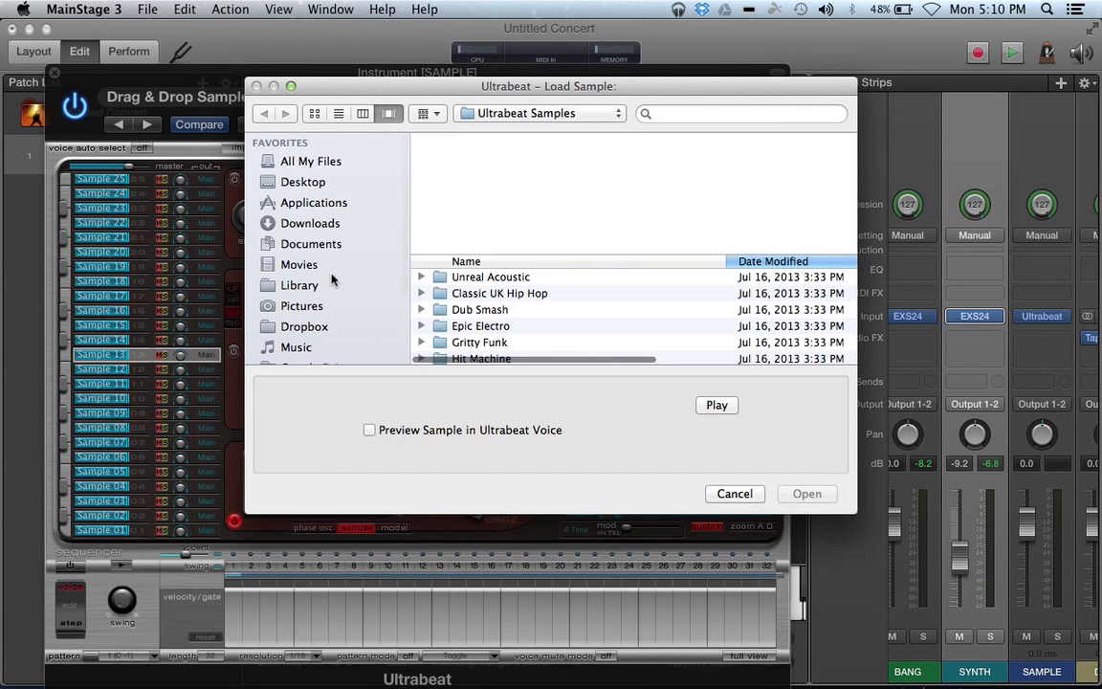
double_click(486, 294)
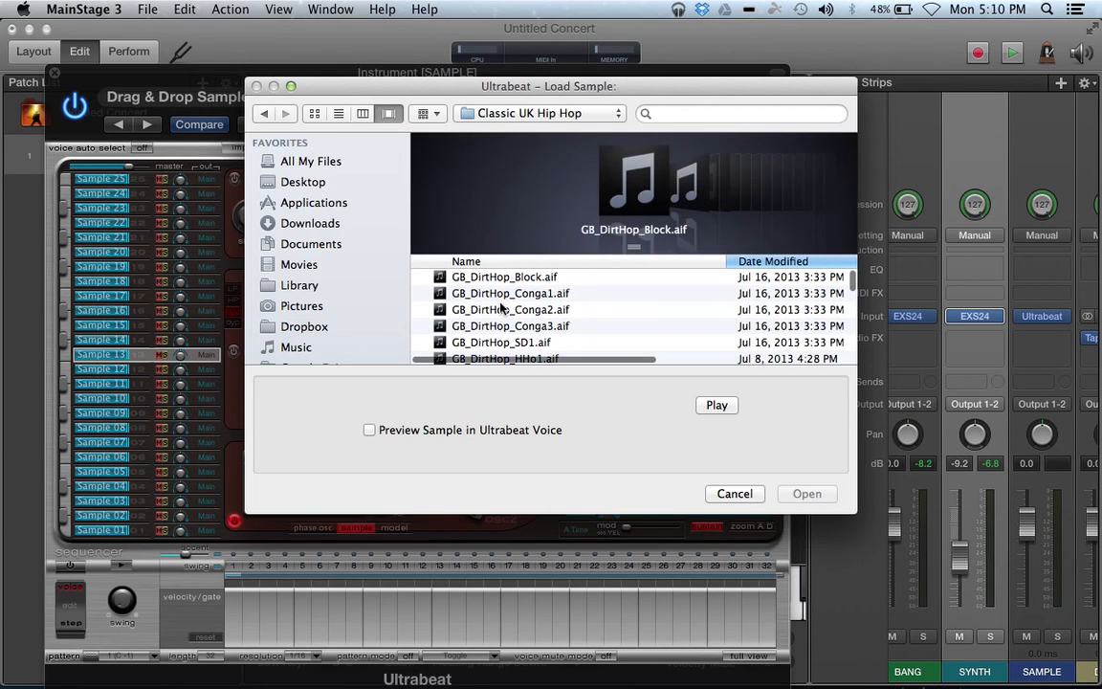
scroll(505, 298, down, 3)
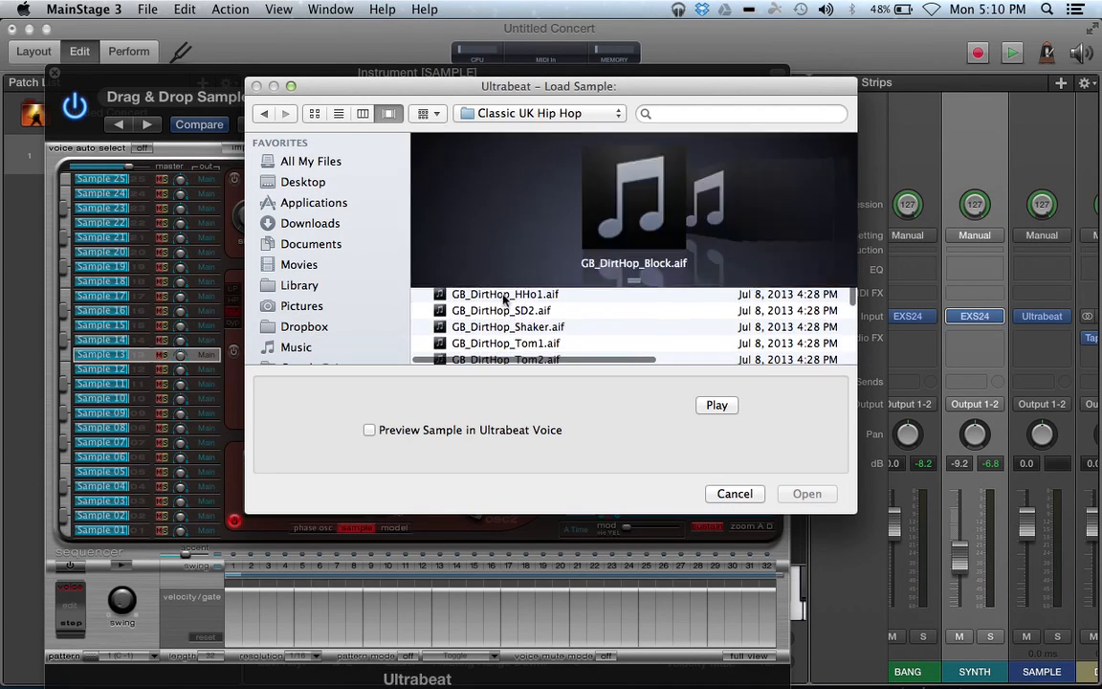
scroll(509, 325, down, 5)
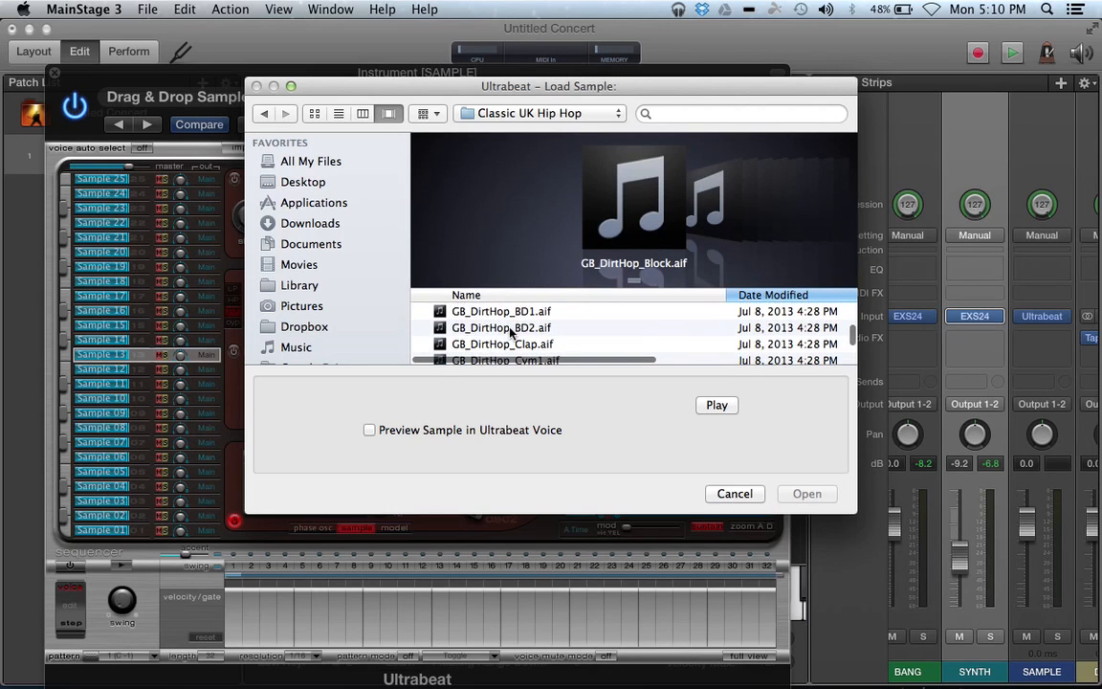
double_click(501, 330)
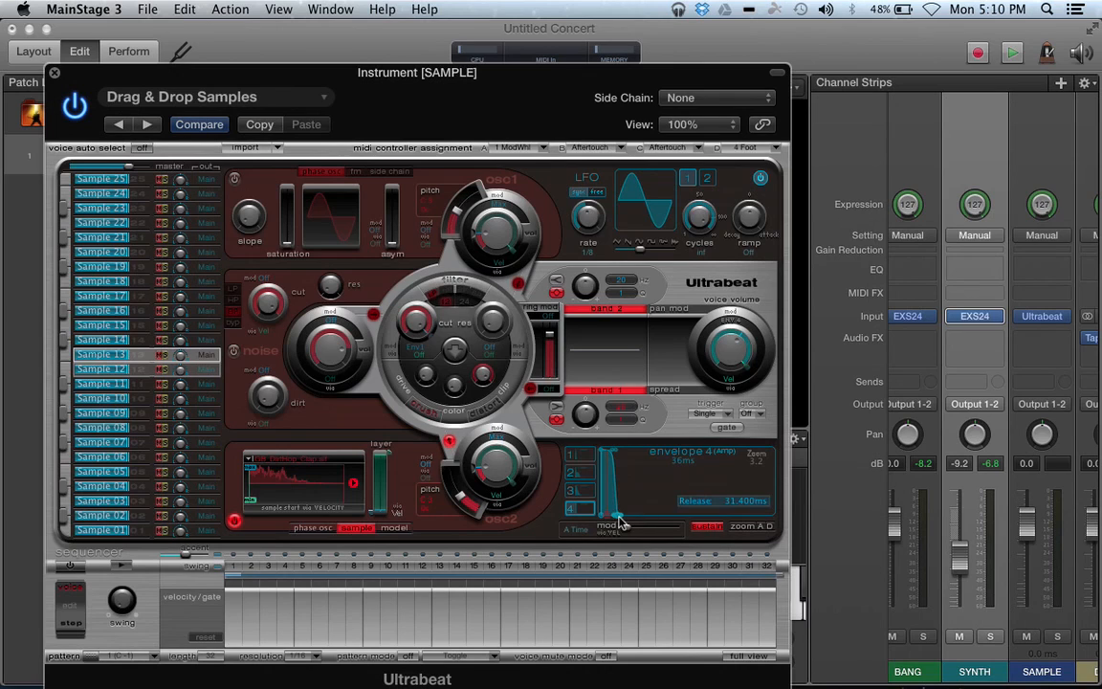
Step: Extend the release of Sample 13's amp envelope so the envelope lasts about 6.4 s, and close the Ultrabeat window
drag(618, 518, 766, 475)
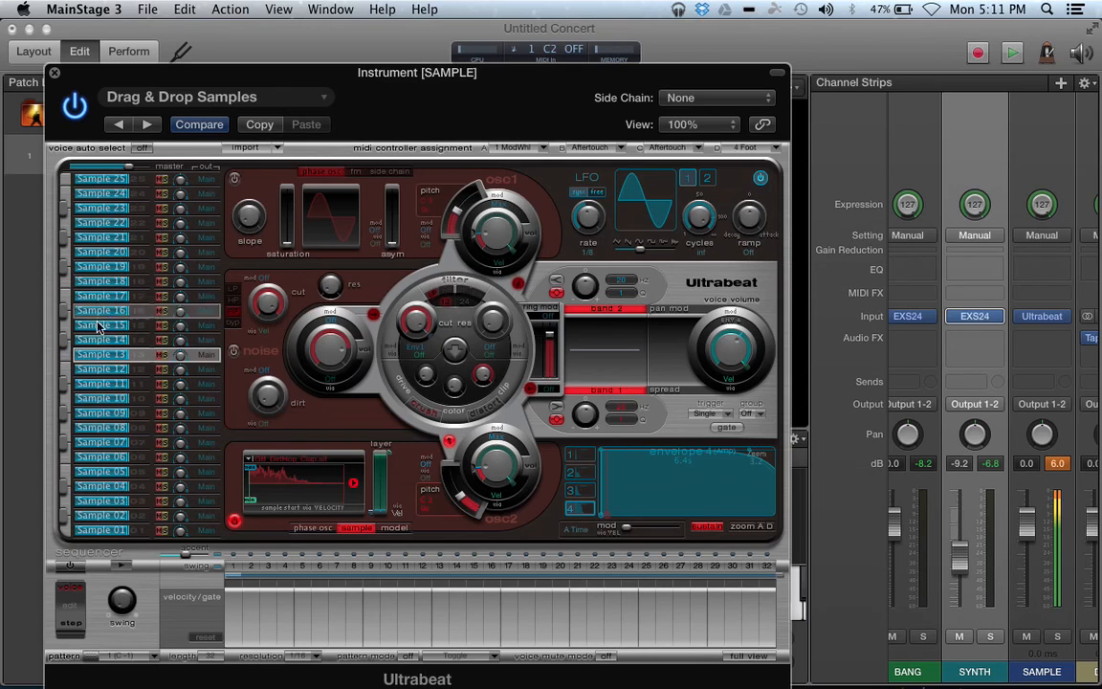
drag(116, 356, 114, 360)
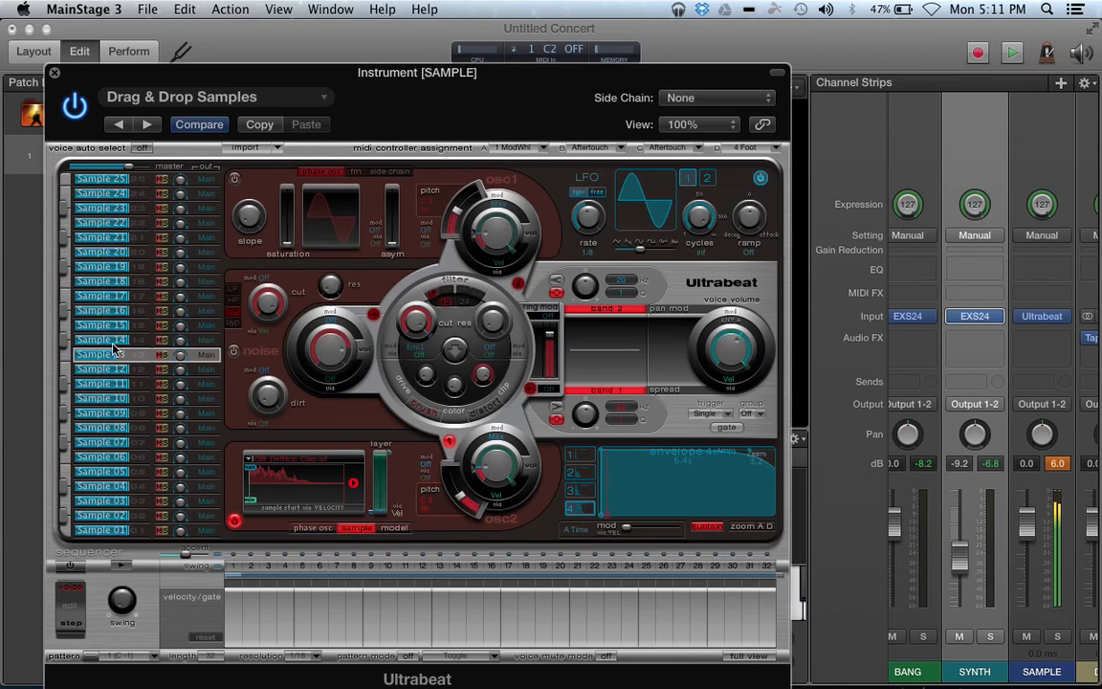
click(54, 73)
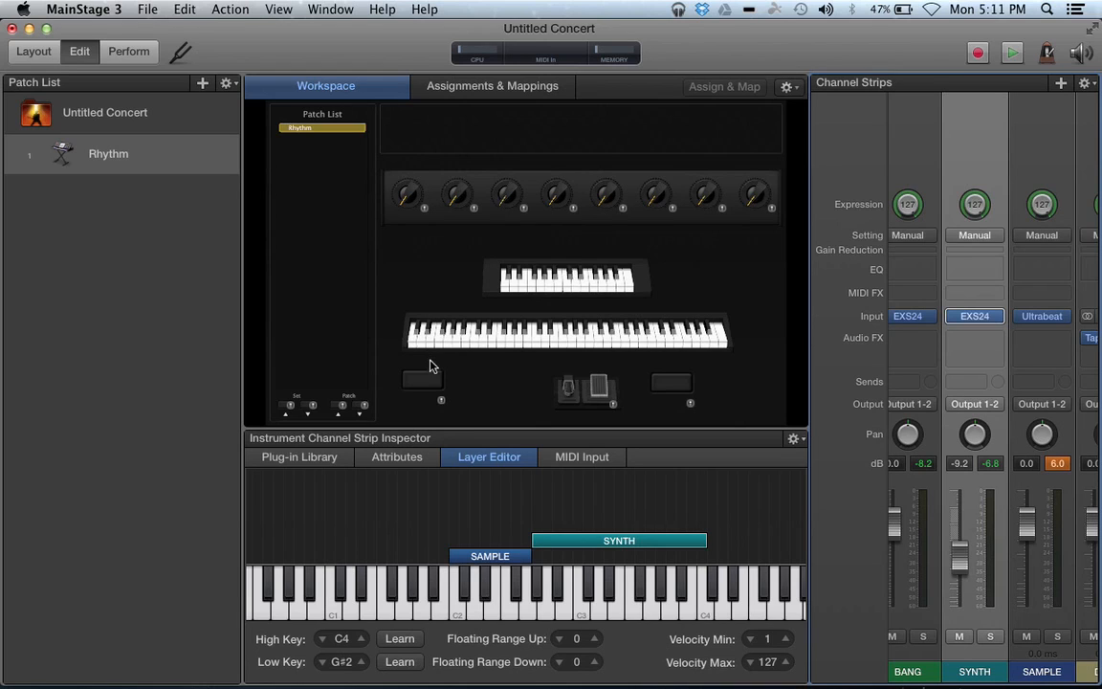
Step: Map the screen control below the large keyboard's low end to the Tap Tempo action
click(429, 386)
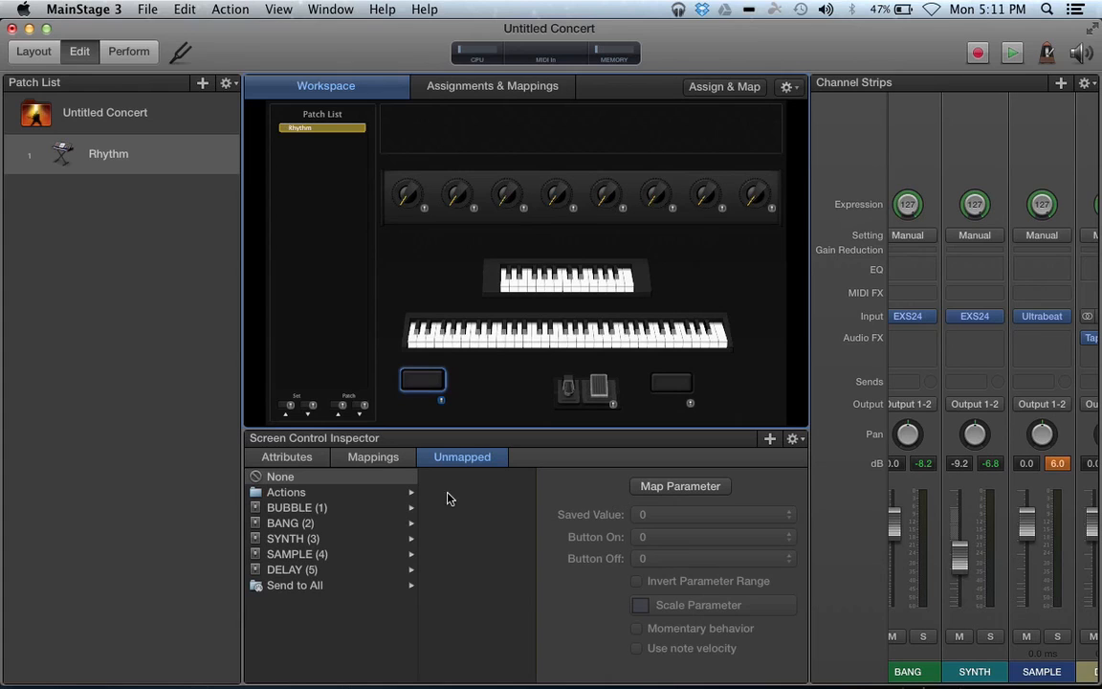
click(332, 492)
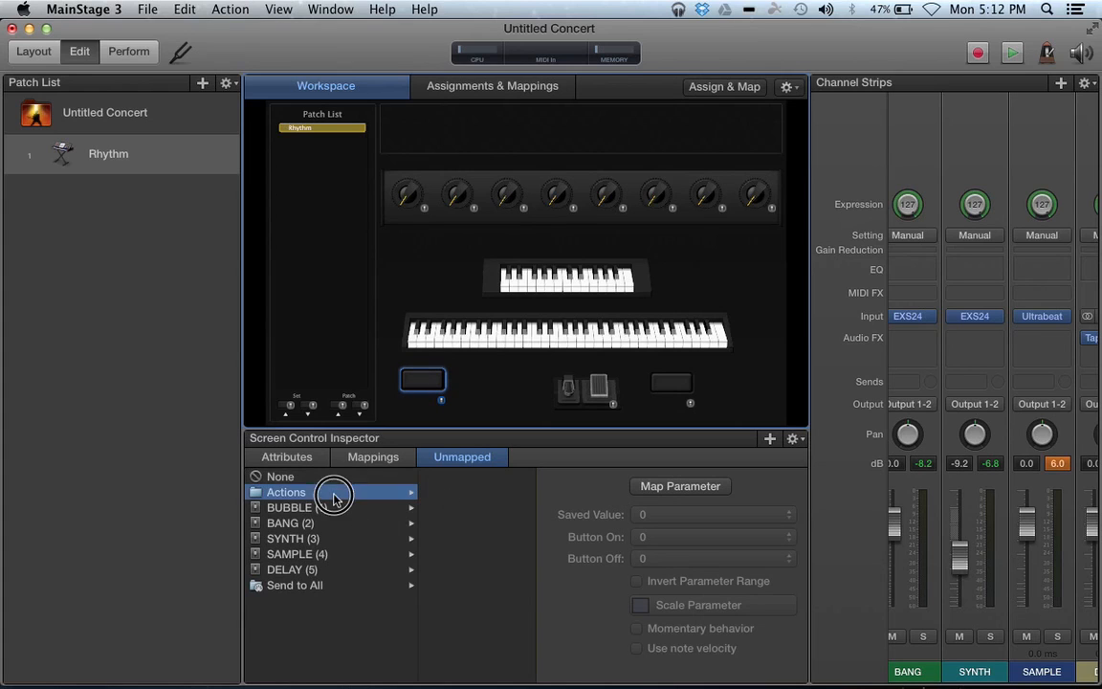
scroll(431, 536, down, 5)
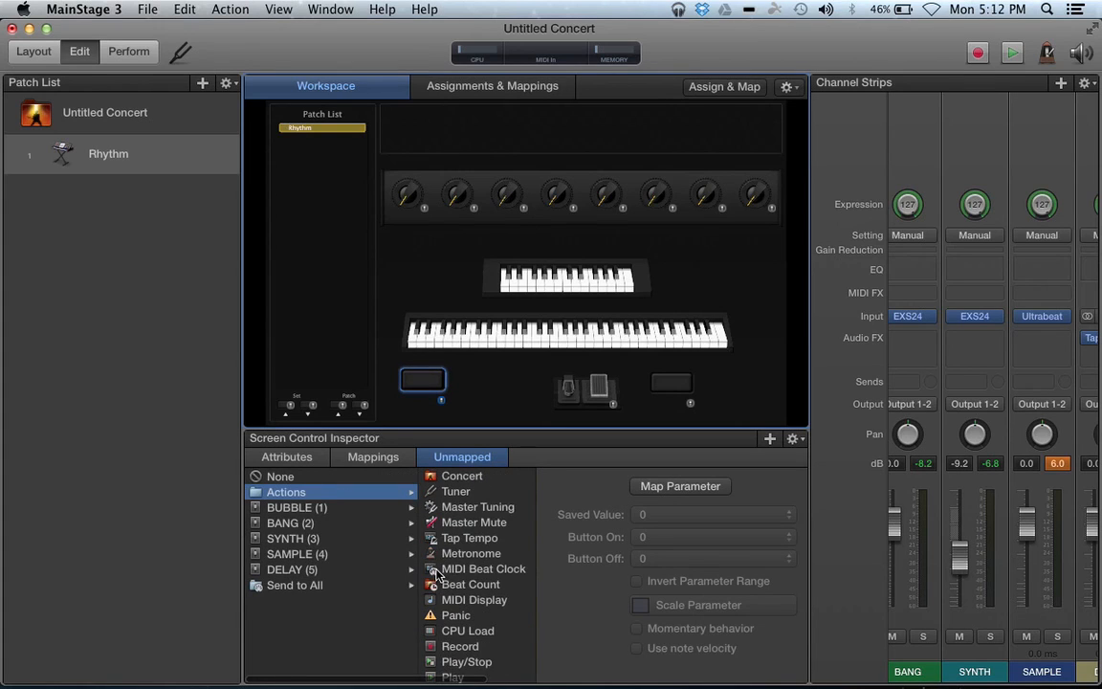
click(450, 540)
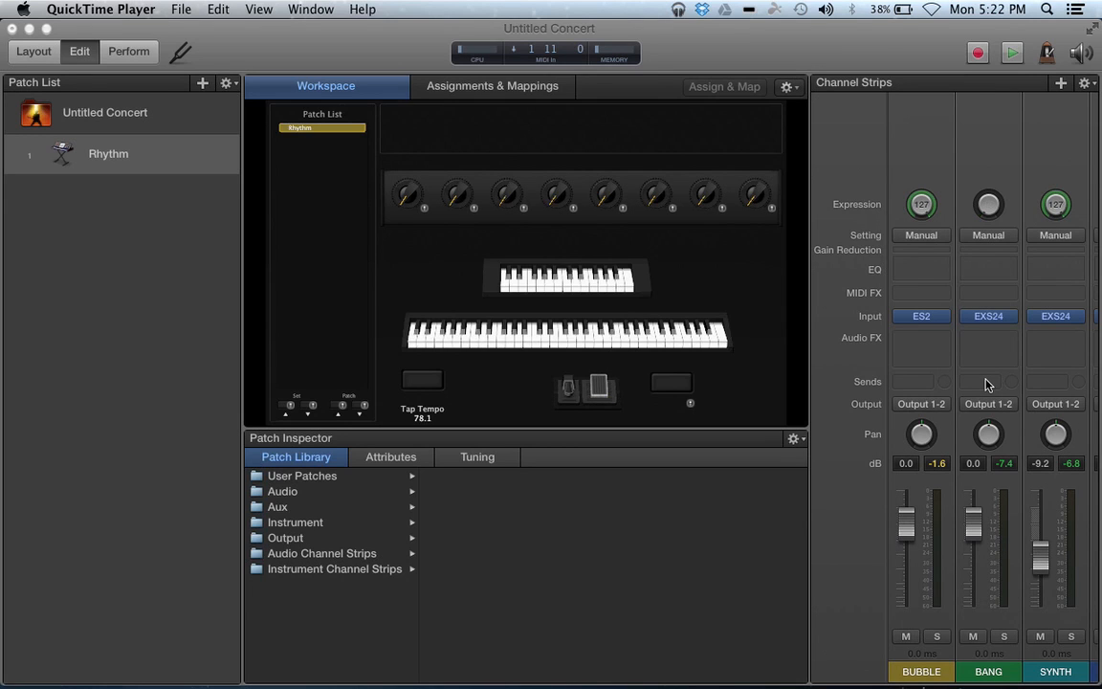
Step: Add a send from the BANG channel strip to Bus 1 (DELAY, Aux 2), keeping it Post Fader
scroll(989, 385, right, 5)
scroll(988, 385, right, 2)
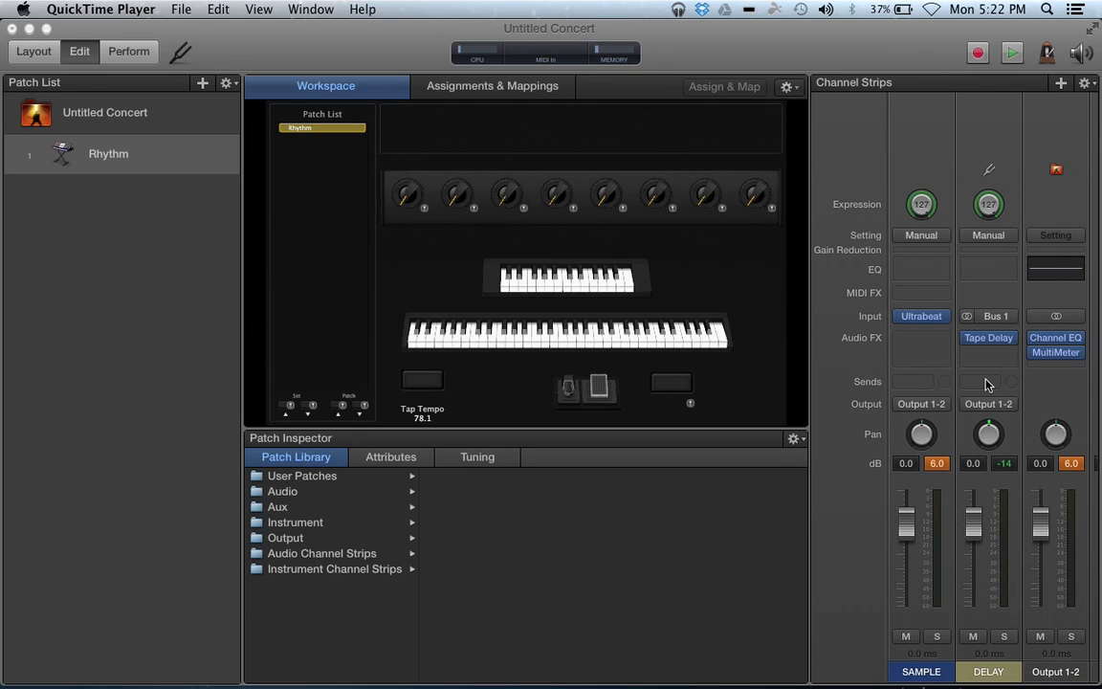
scroll(988, 384, left, 7)
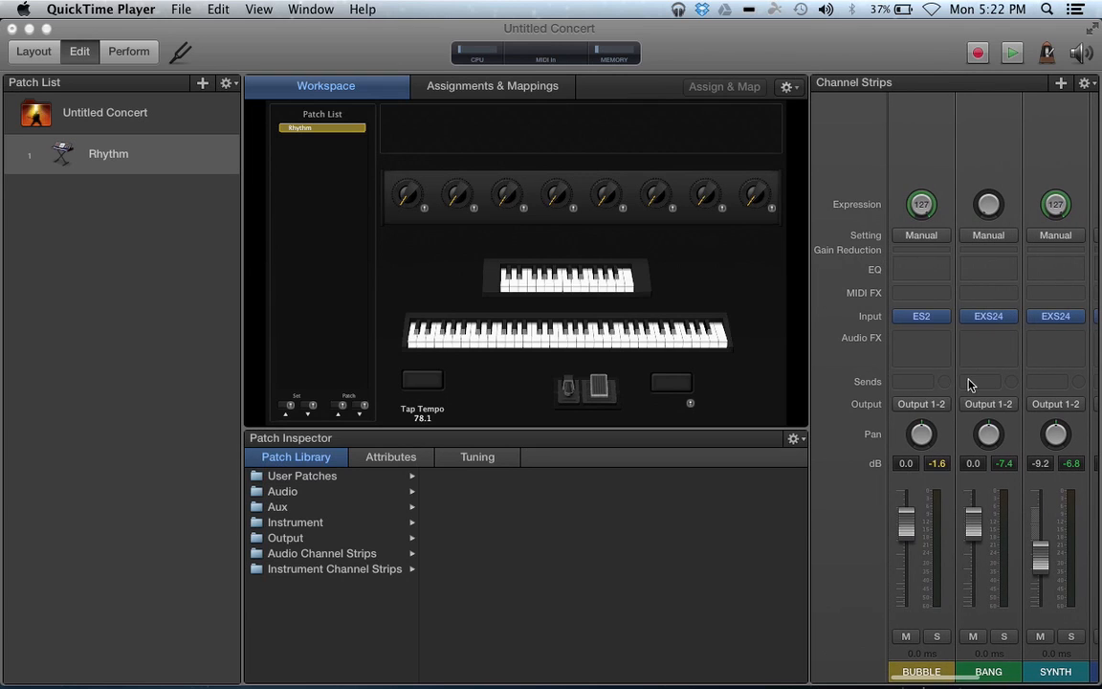
click(967, 385)
mouse_move(922, 510)
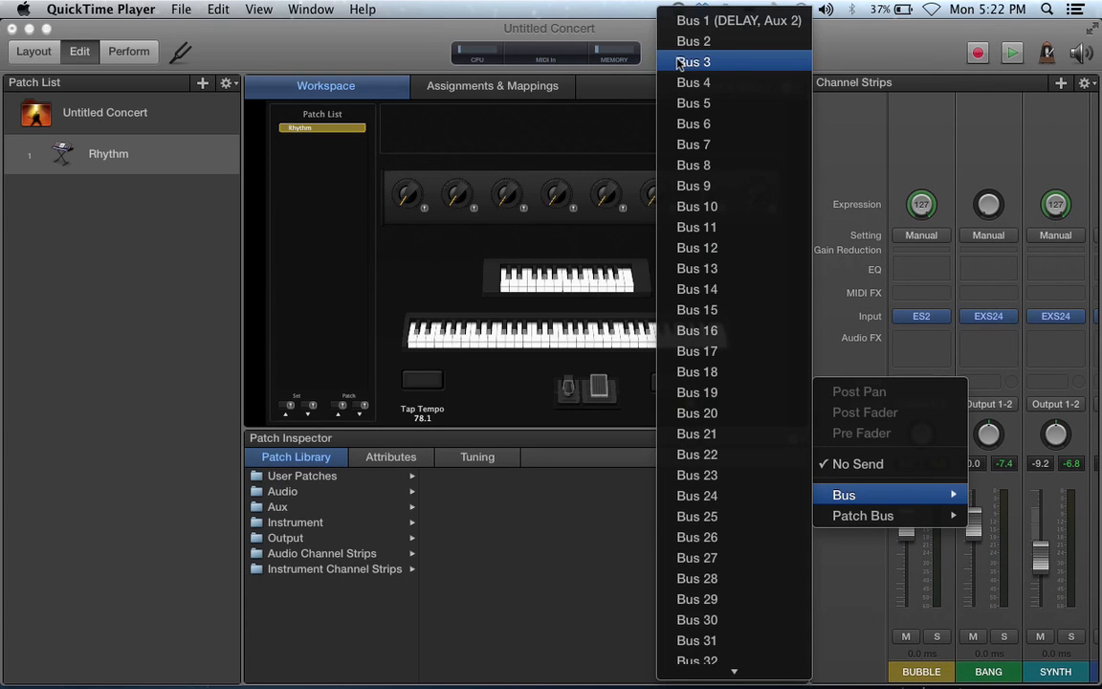
click(705, 27)
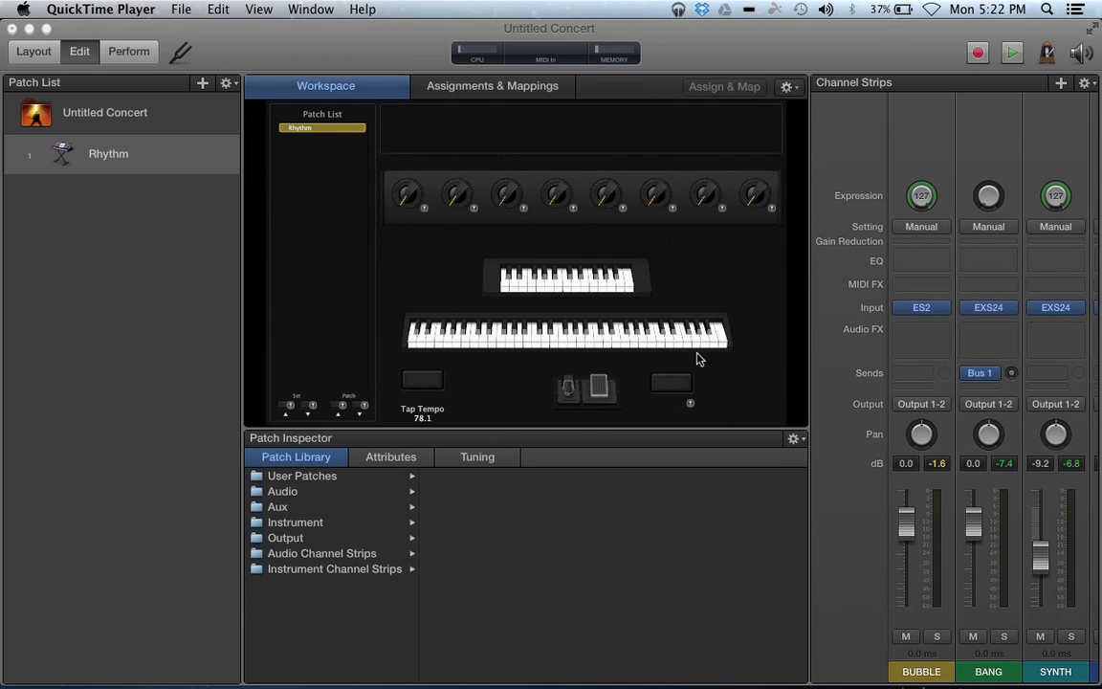
click(986, 374)
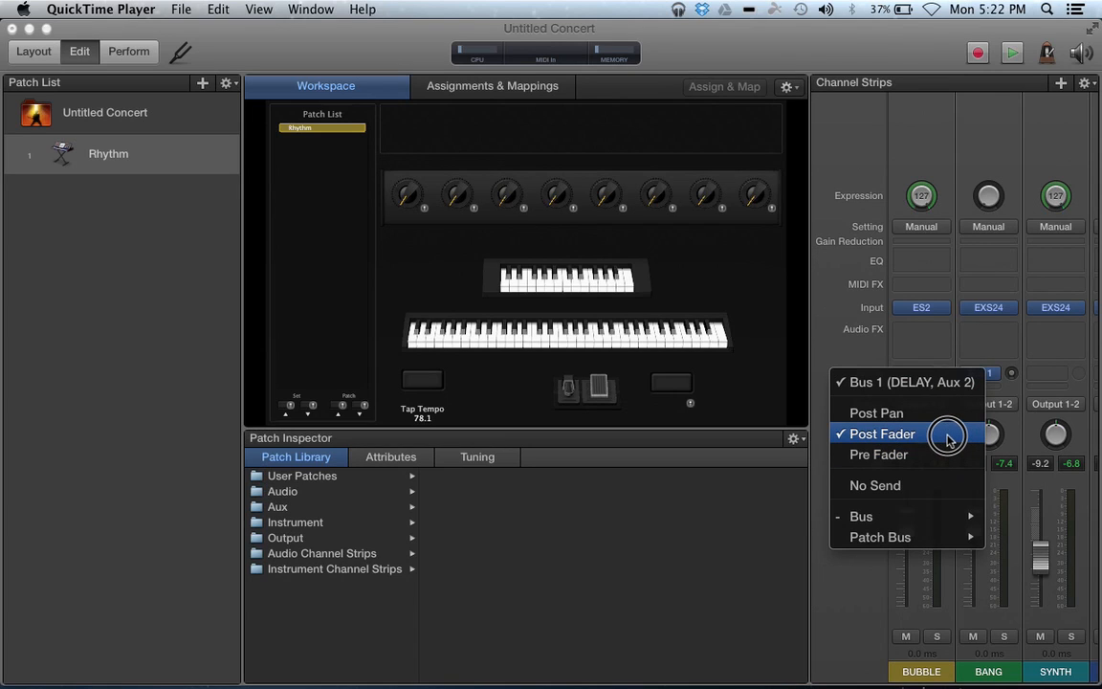
click(916, 241)
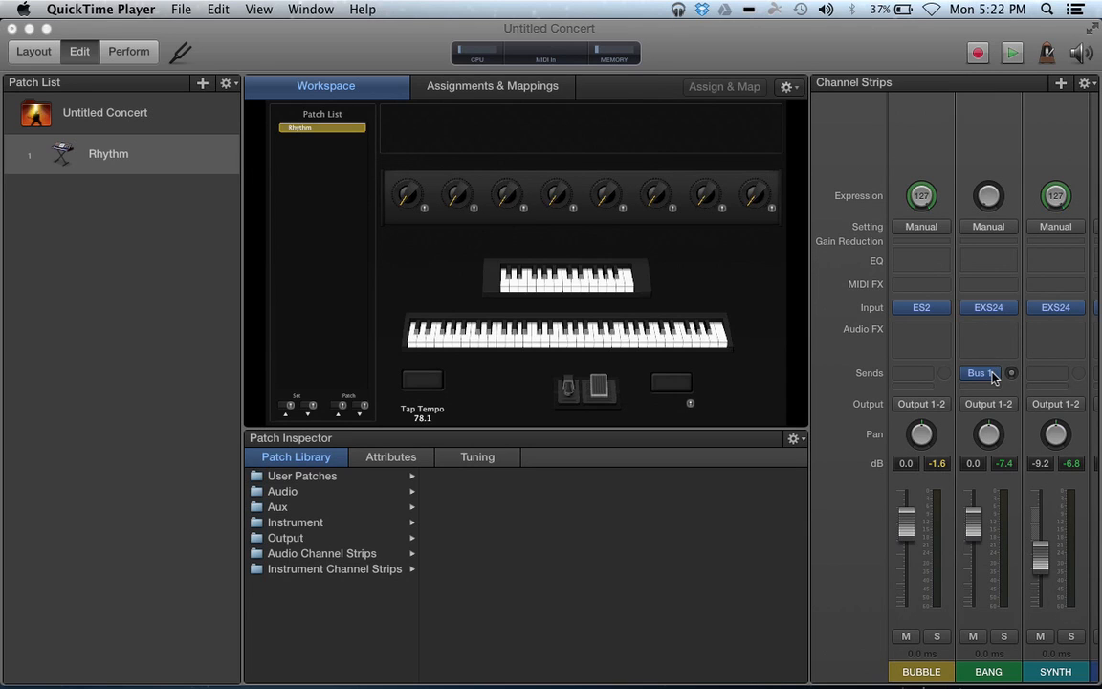
Step: Map the expression pedal screen control to the Bus 1 send level of the BANG channel strip
click(568, 383)
click(600, 388)
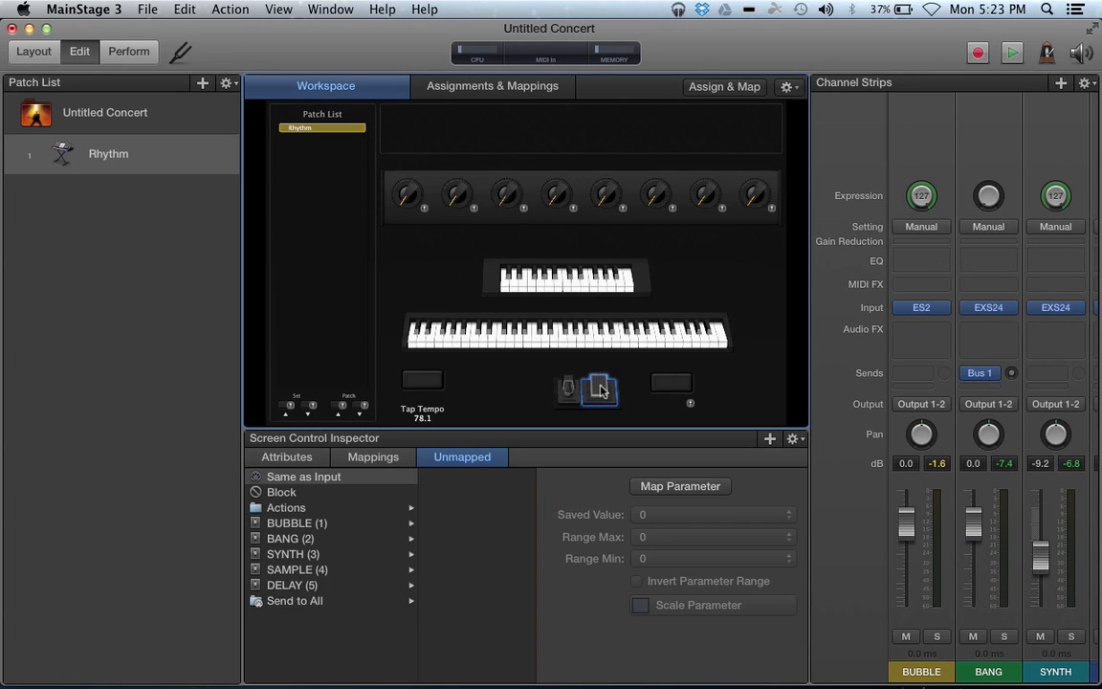
click(683, 488)
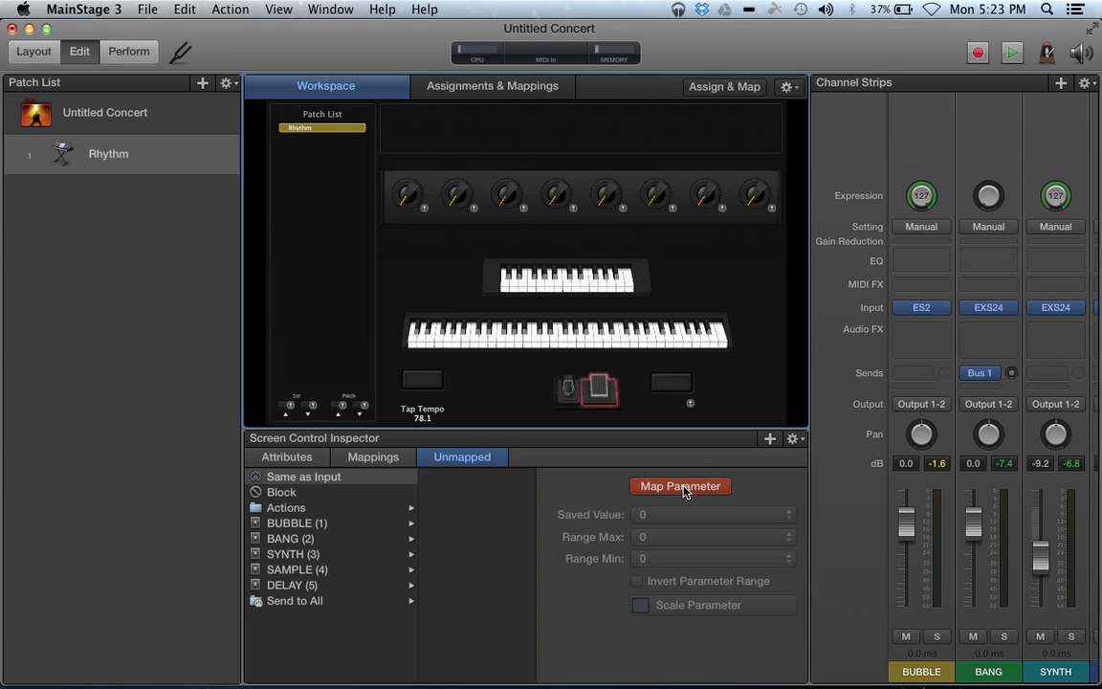
click(1012, 376)
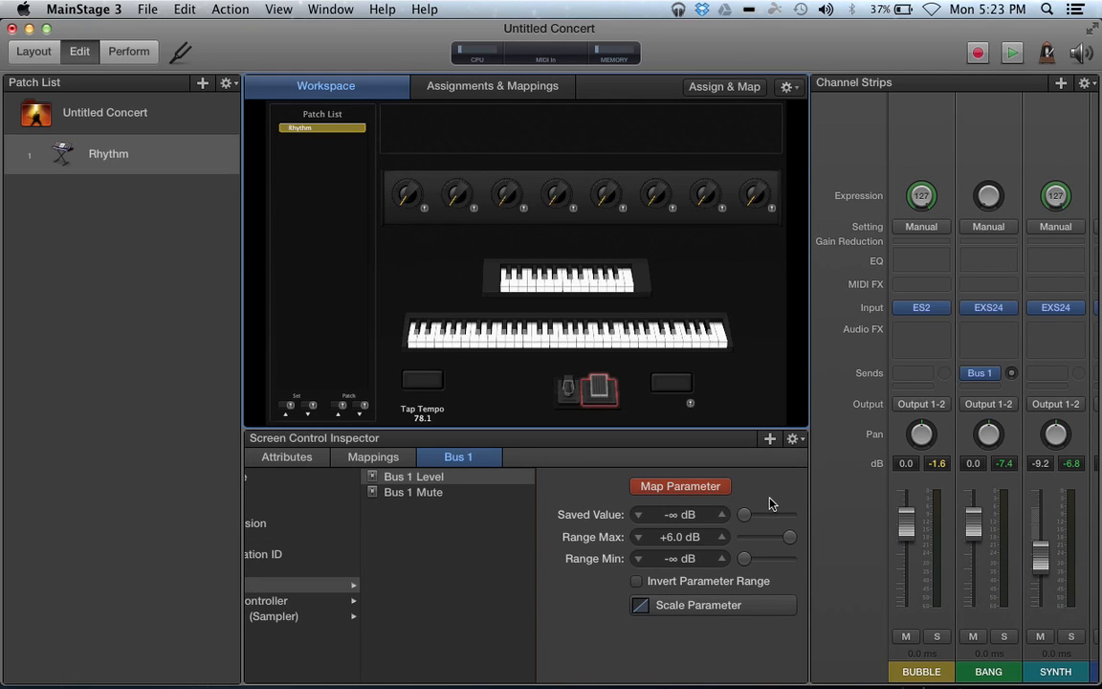
Step: Finish mapping the expression pedal and lower the Bus 1 Level mapping's maximum range to about -2.2 dB
click(681, 487)
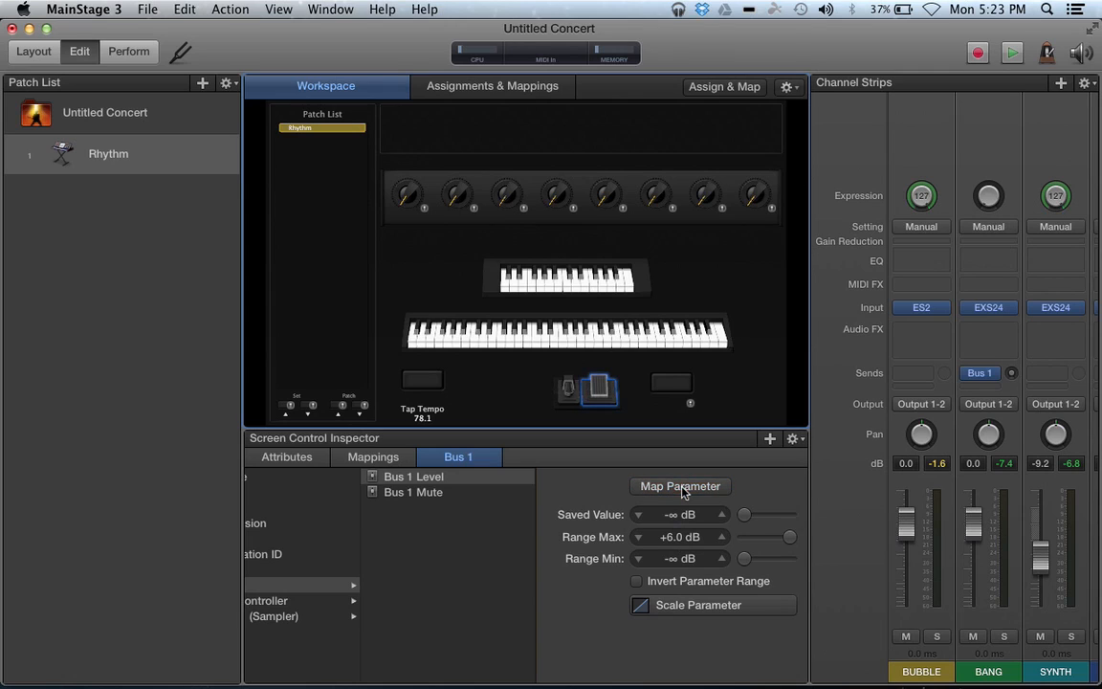
click(788, 539)
drag(790, 542, 771, 537)
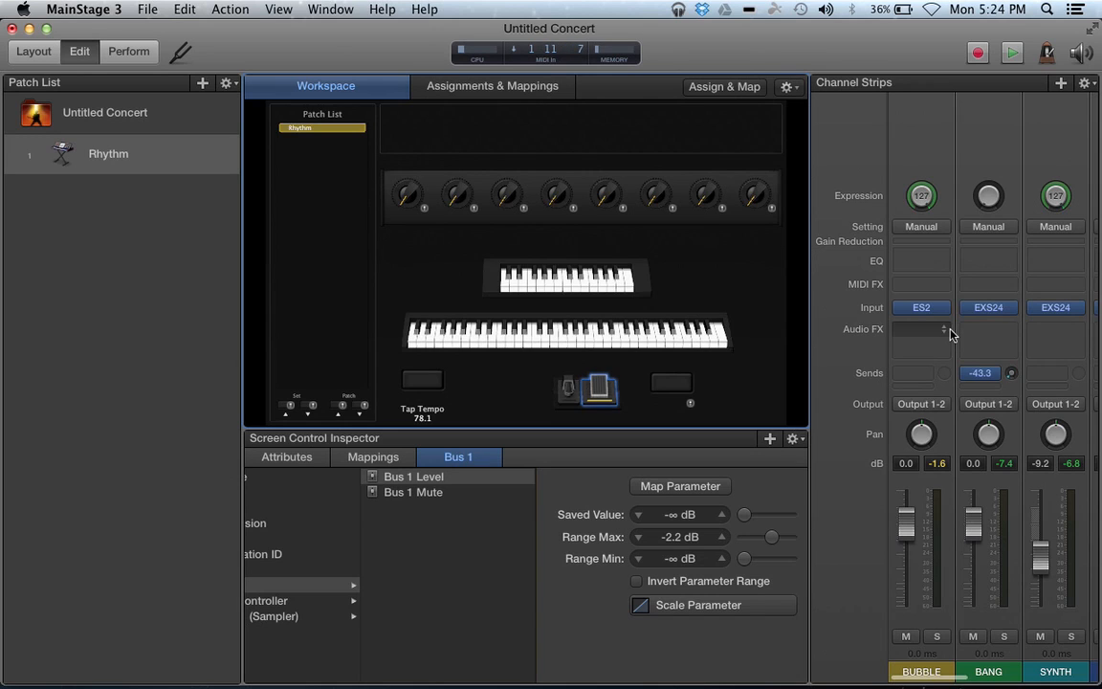
Step: Examine the MIDI input settings of the BANG strip, the attributes of Aux 2 and the levels across the channel strips
scroll(952, 334, left, 1)
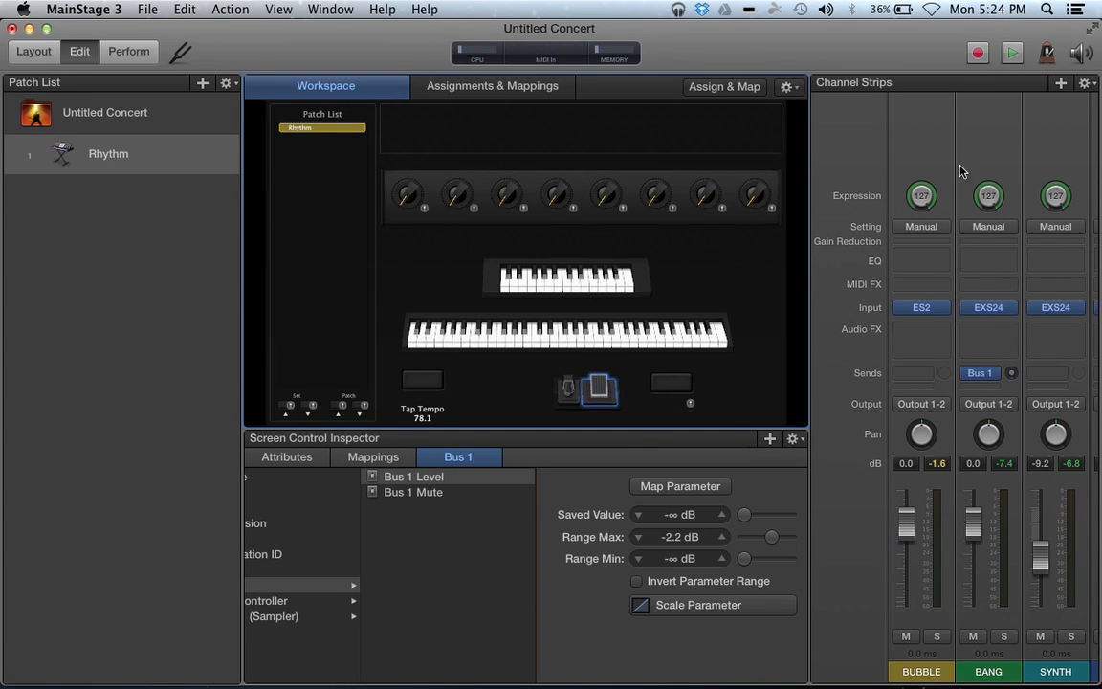
click(973, 134)
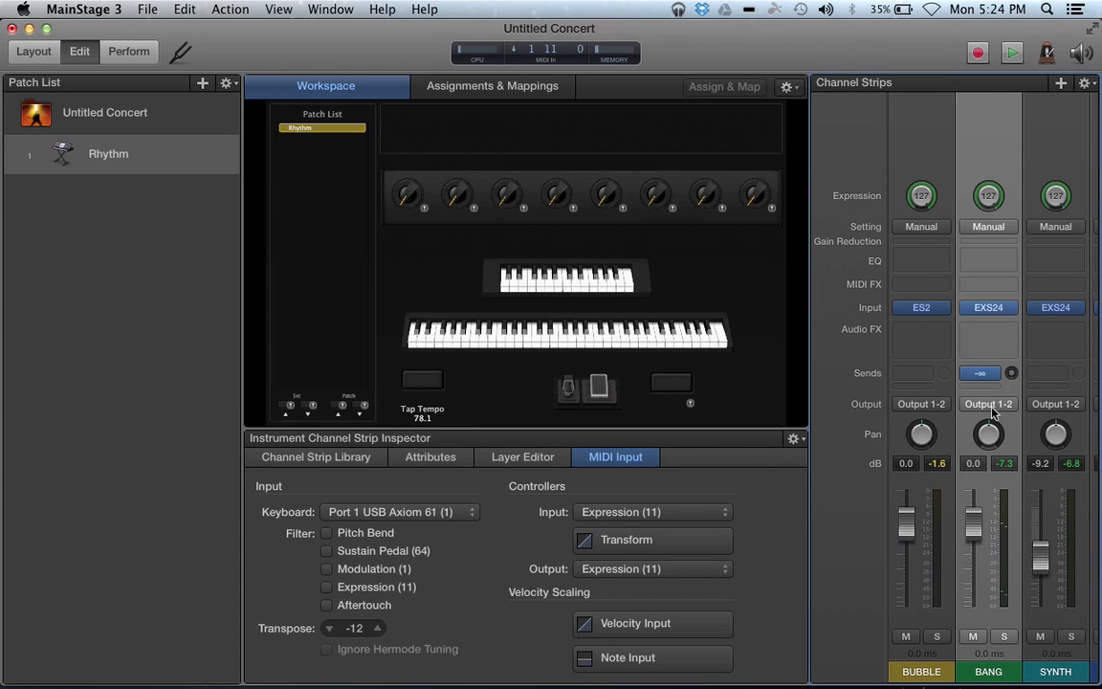
scroll(992, 412, right, 3)
scroll(993, 412, right, 1)
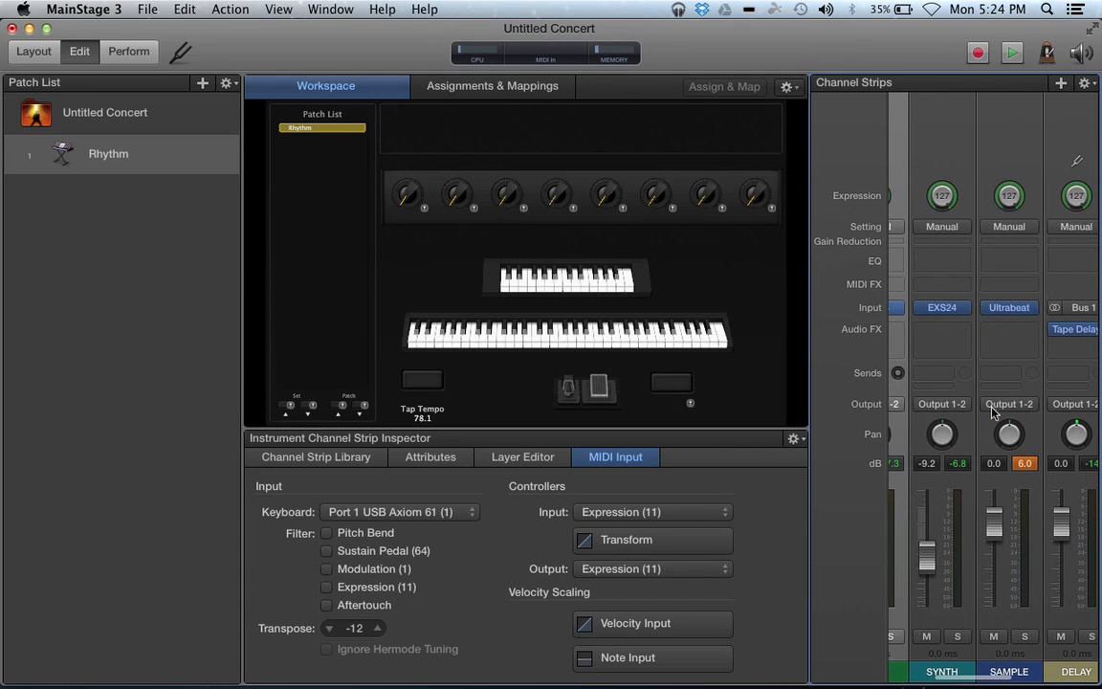
scroll(992, 413, right, 1)
scroll(992, 413, right, 3)
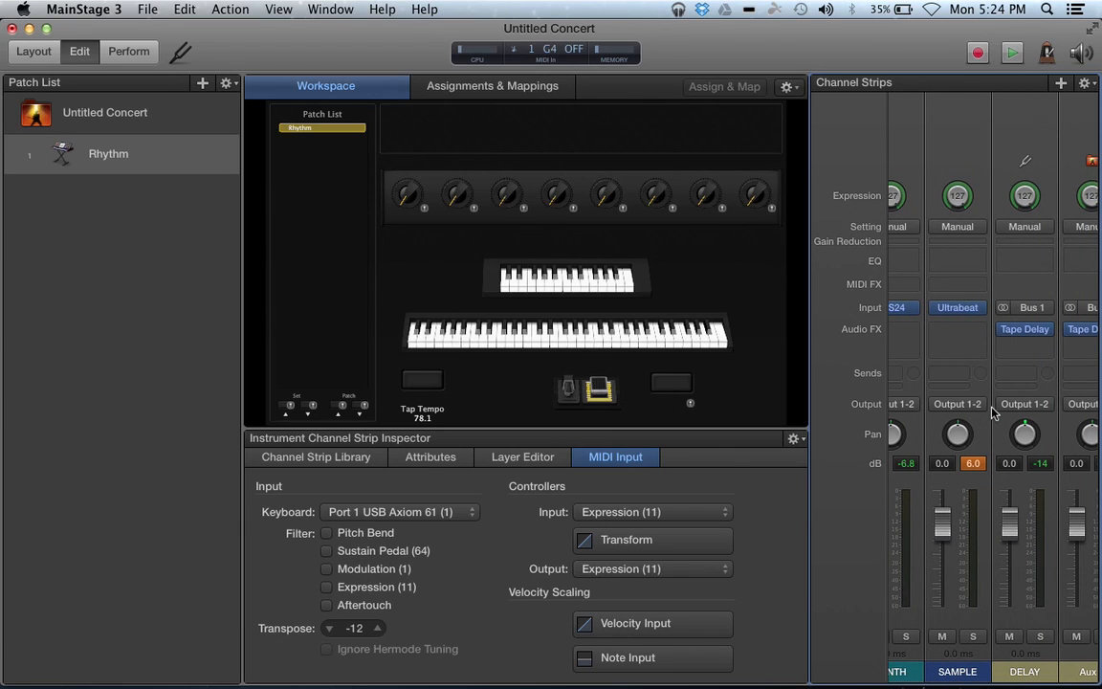
scroll(992, 413, right, 4)
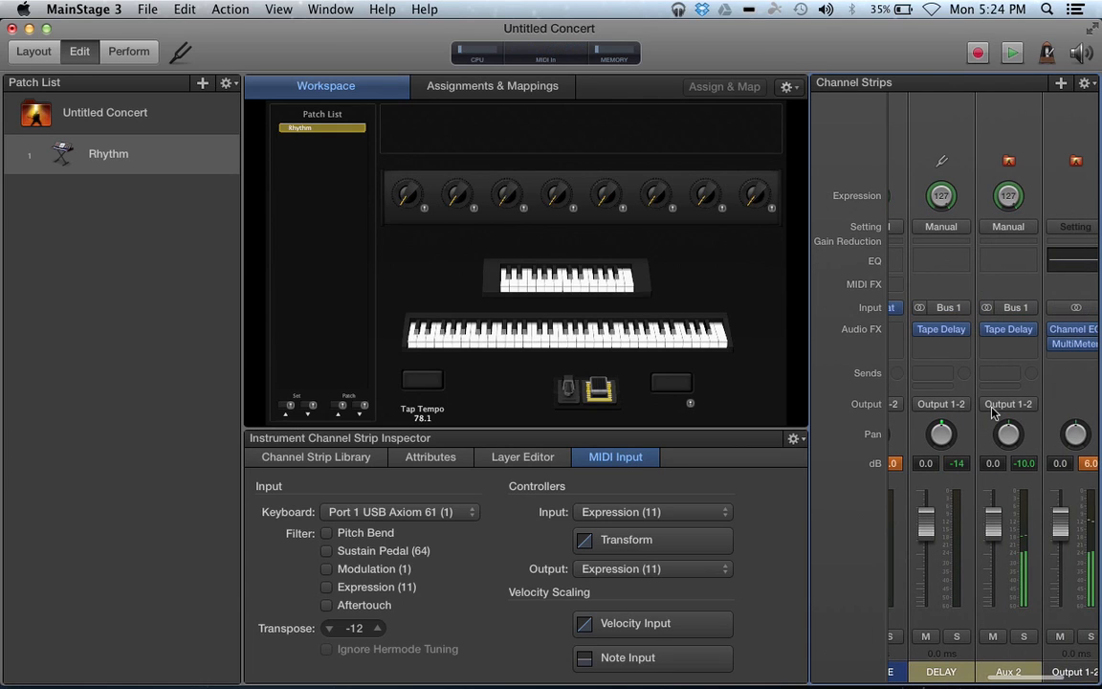
click(1005, 131)
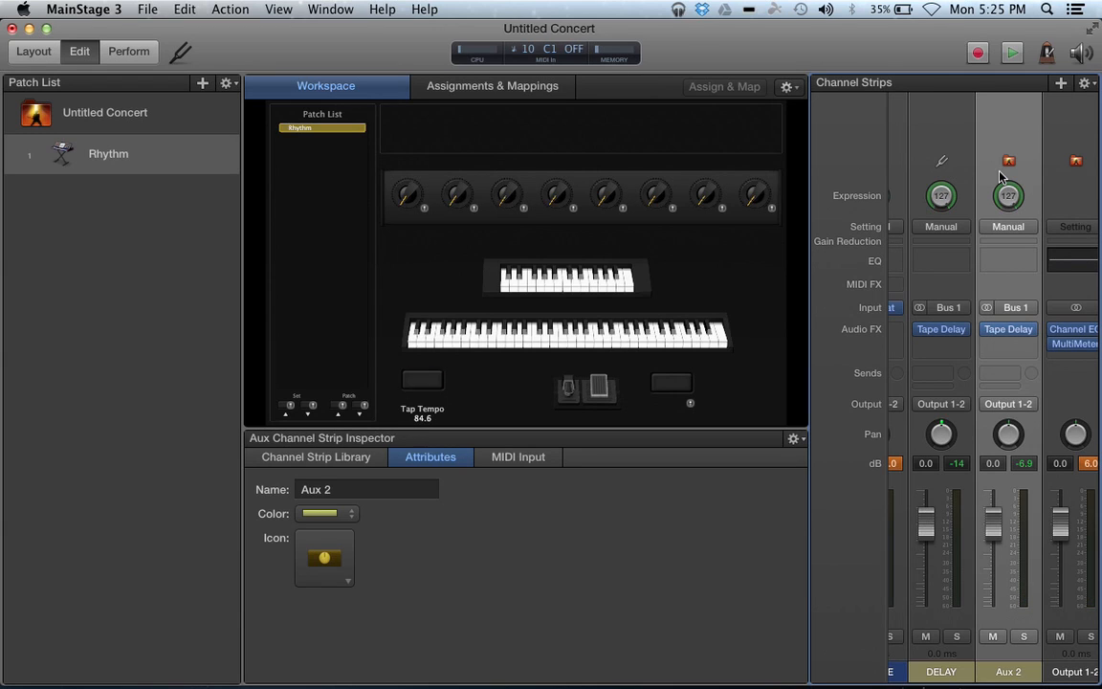
scroll(1009, 311, left, 5)
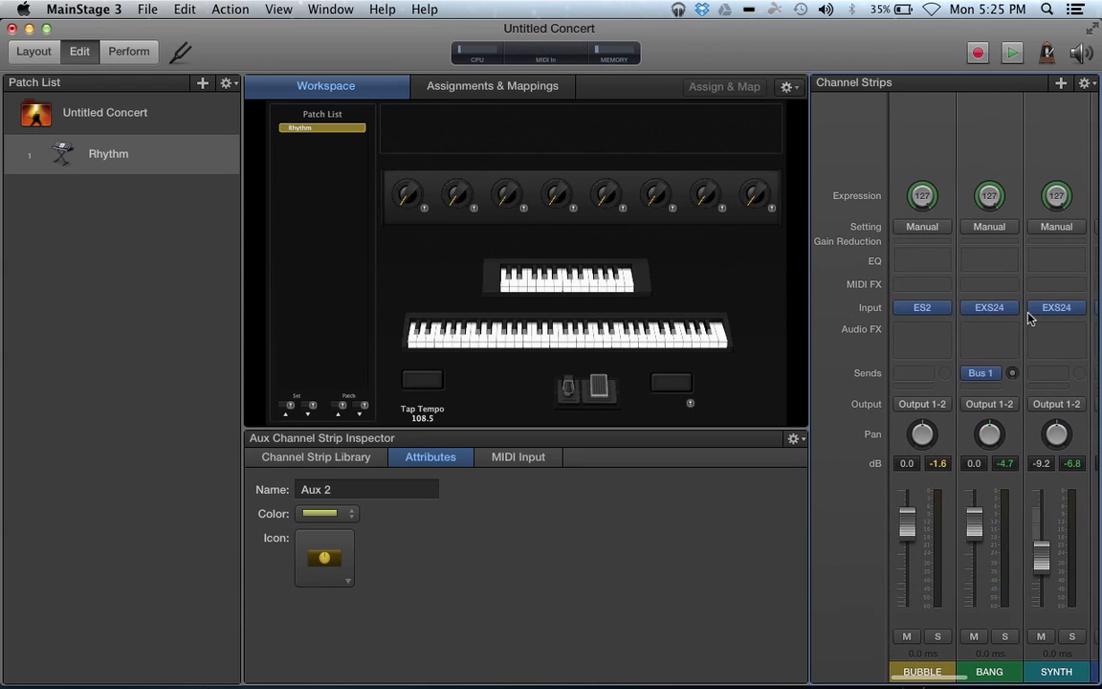
scroll(1030, 318, right, 1)
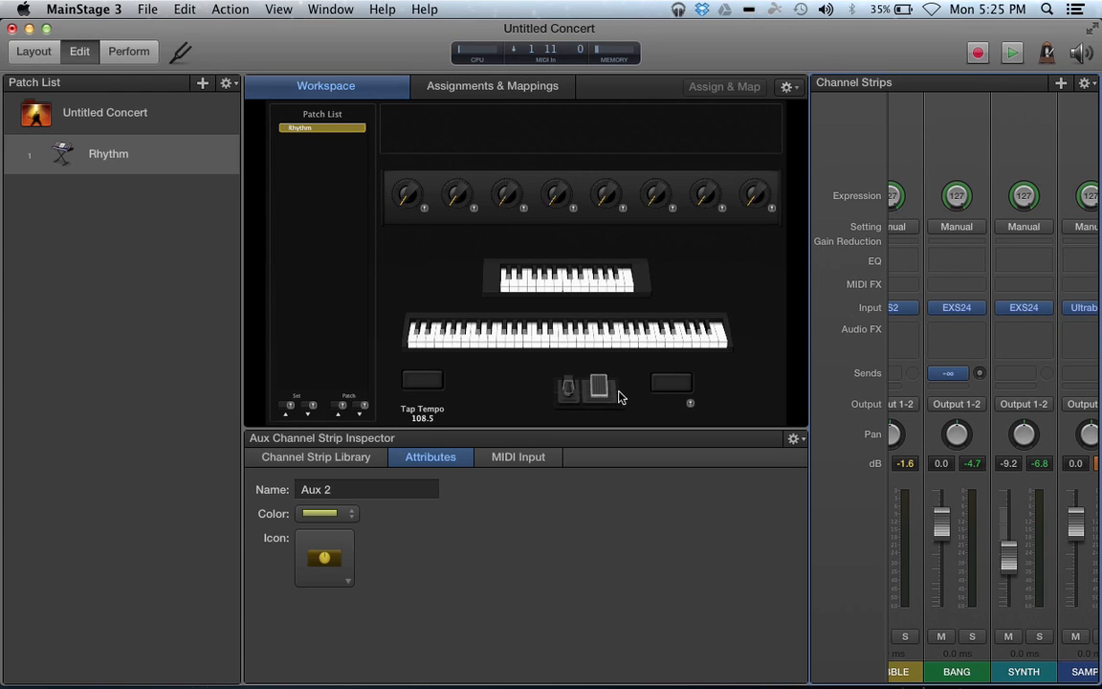
Step: Map the screen control below the large keyboard's high end to the BUBBLE channel strip's Mute and toggle it to test
click(669, 386)
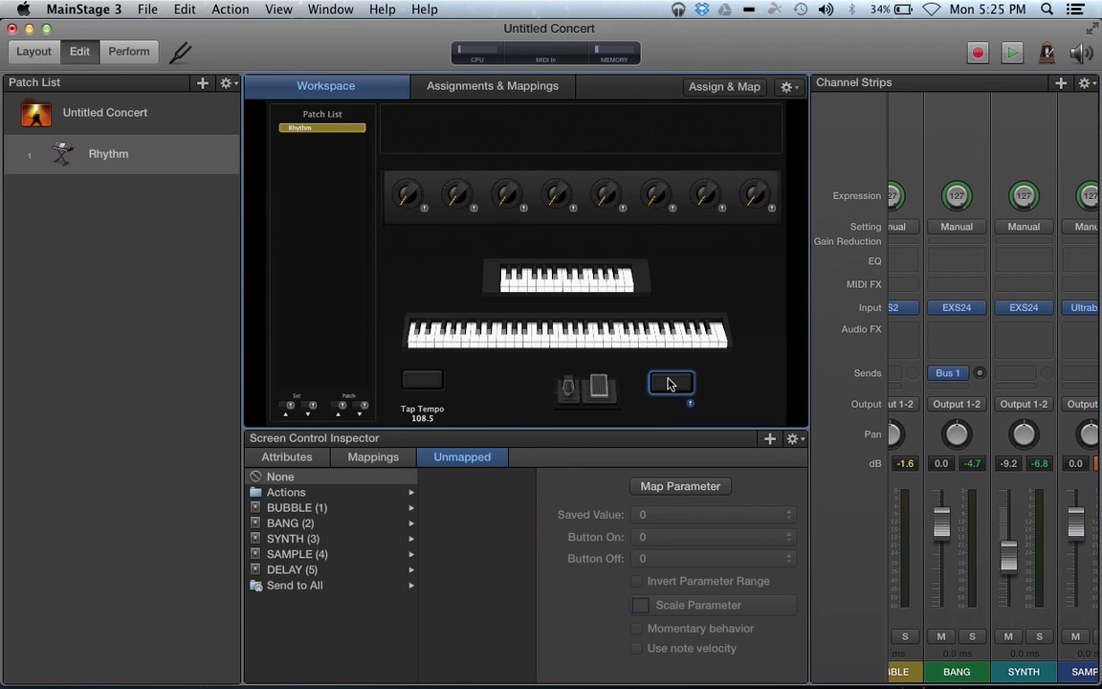
click(670, 488)
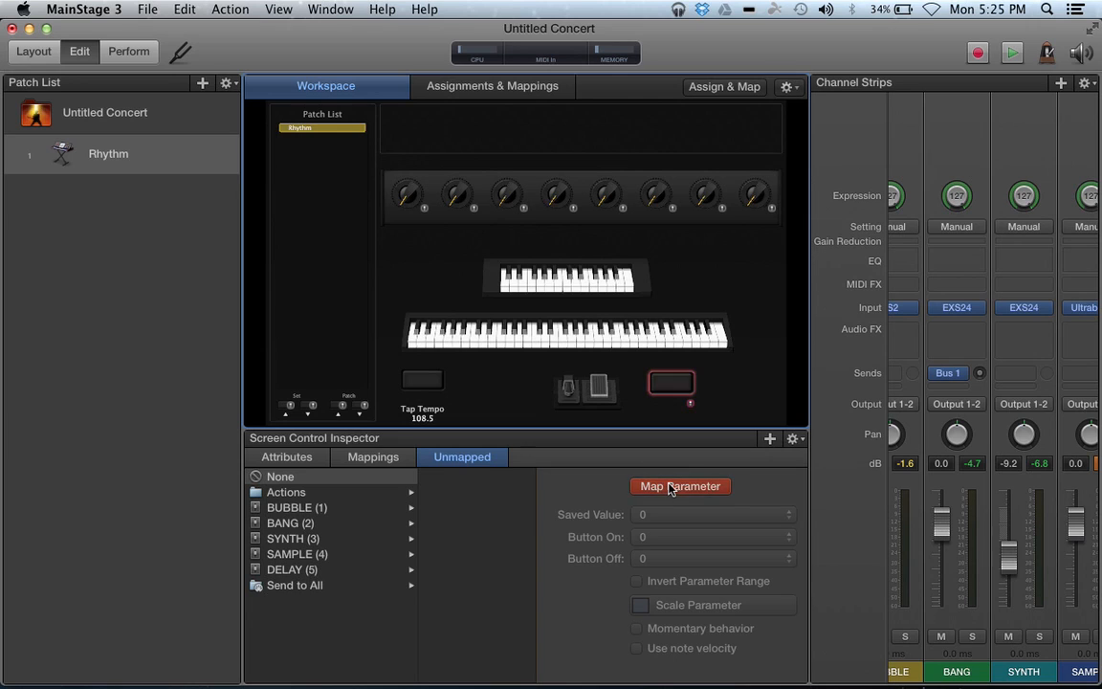
scroll(977, 575, right, 4)
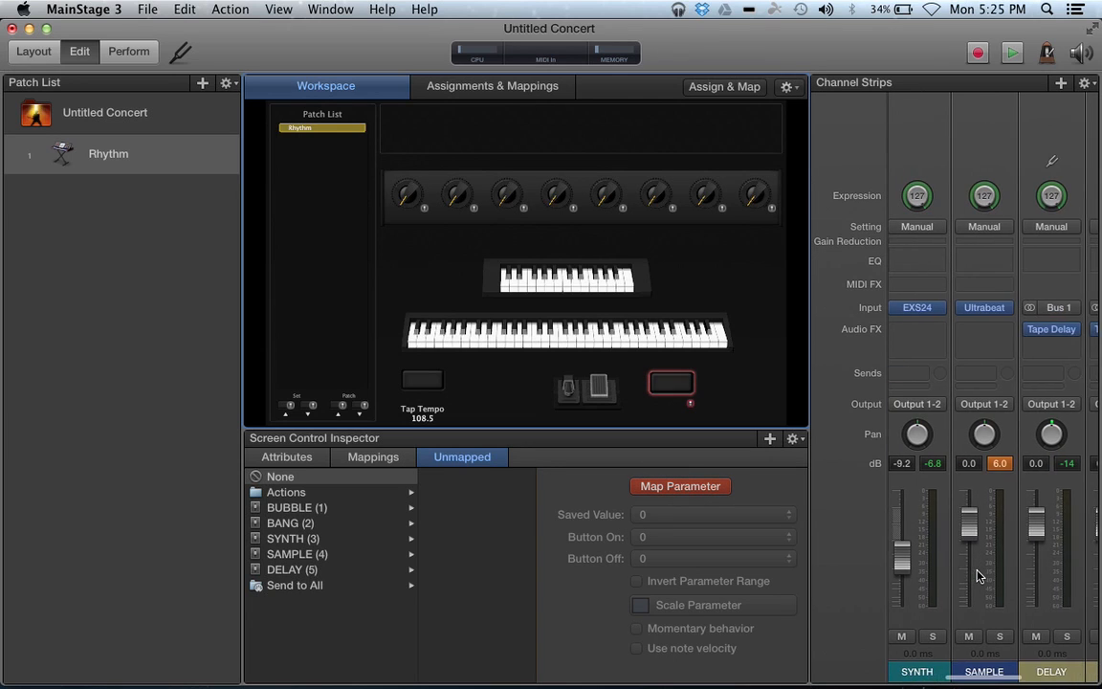
scroll(977, 576, left, 5)
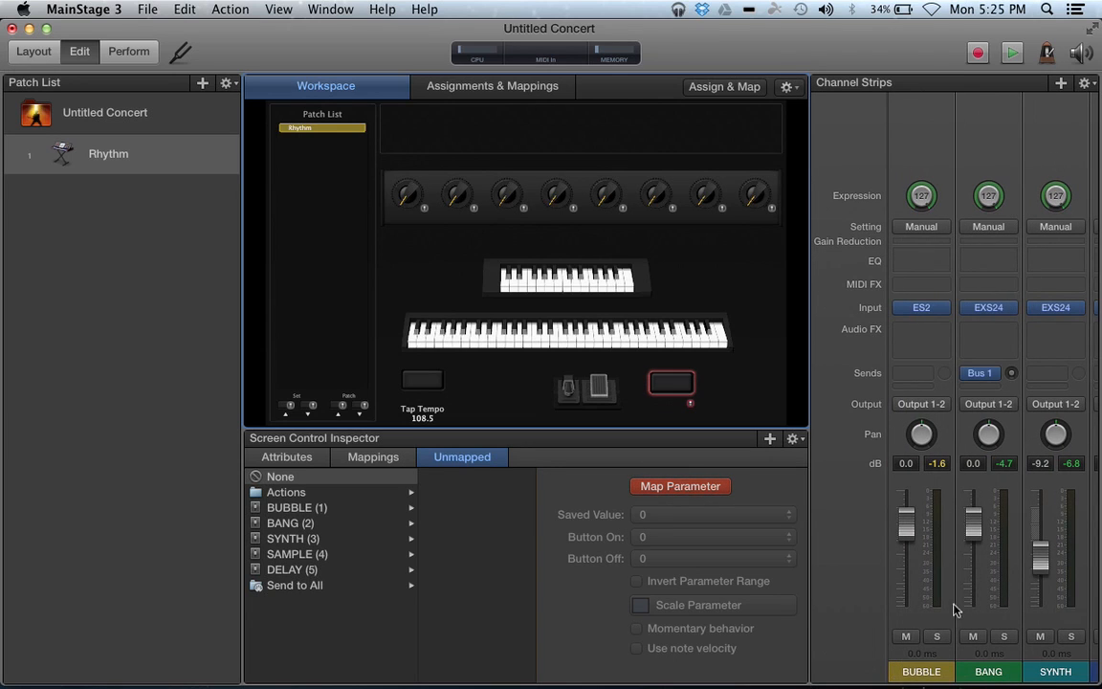
click(907, 637)
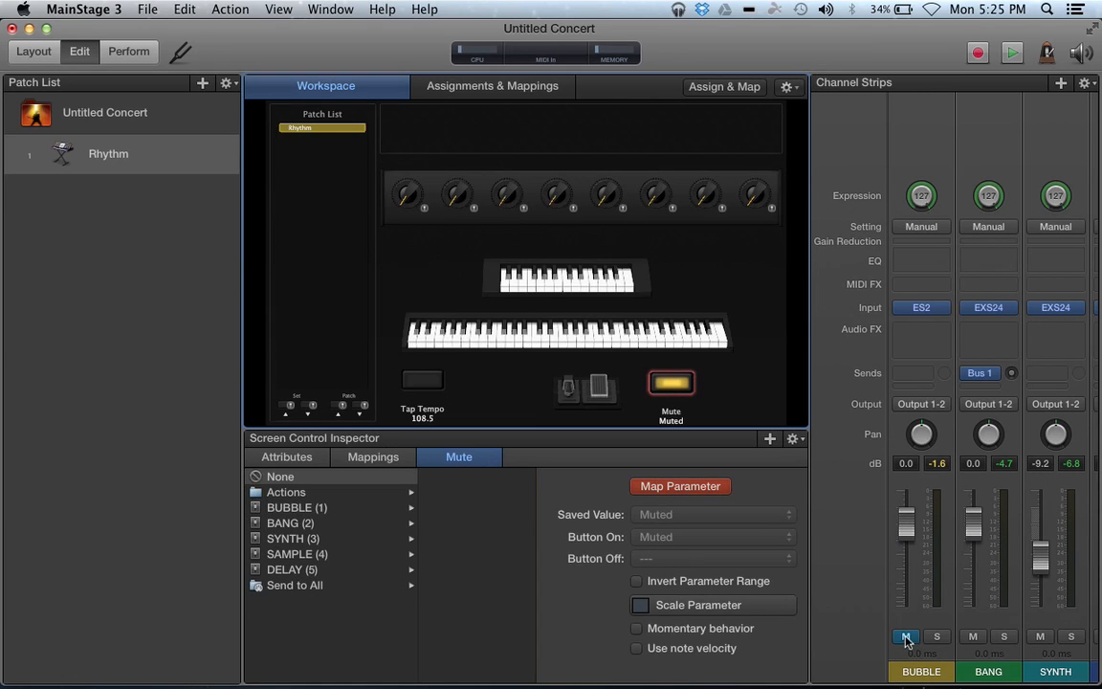
click(673, 487)
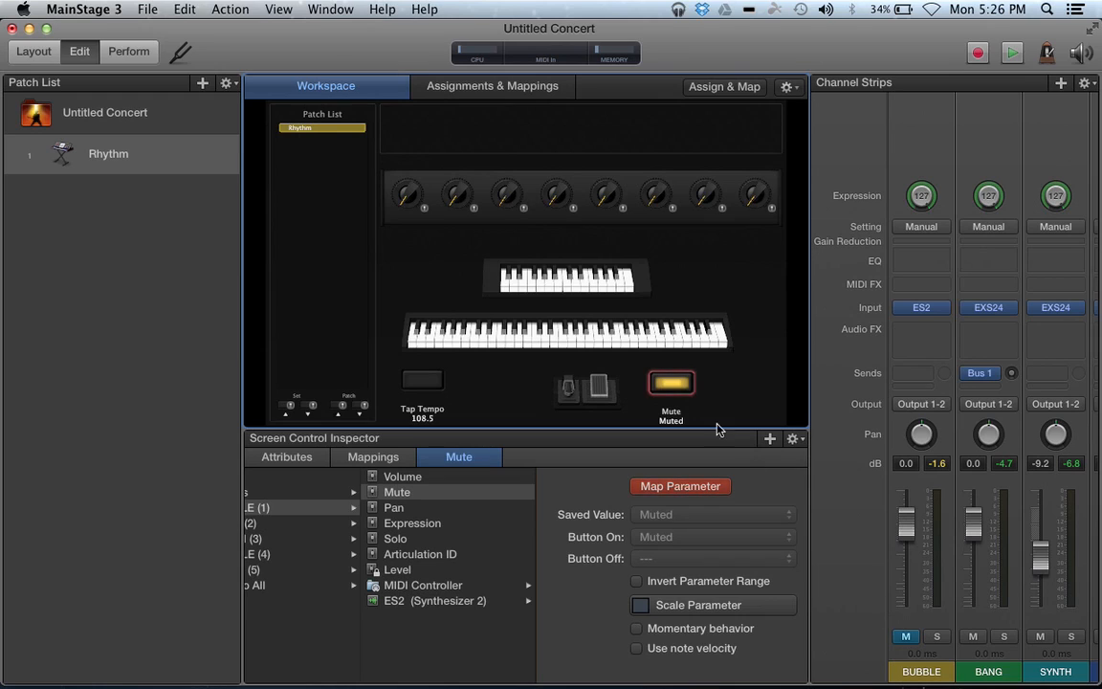
click(672, 385)
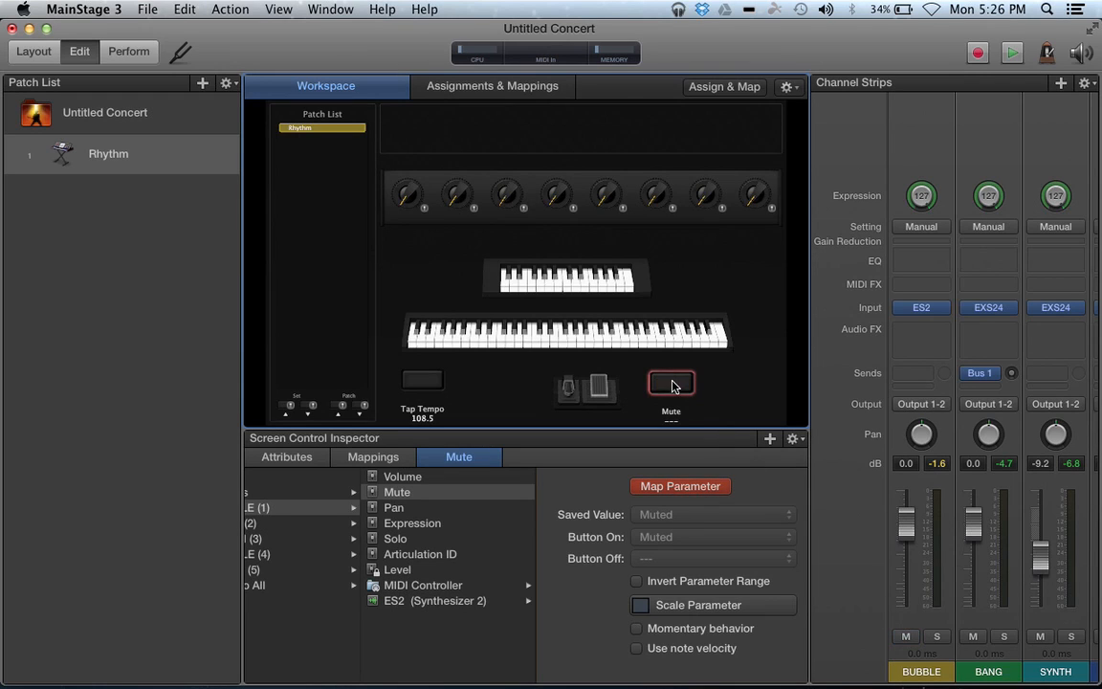
click(906, 638)
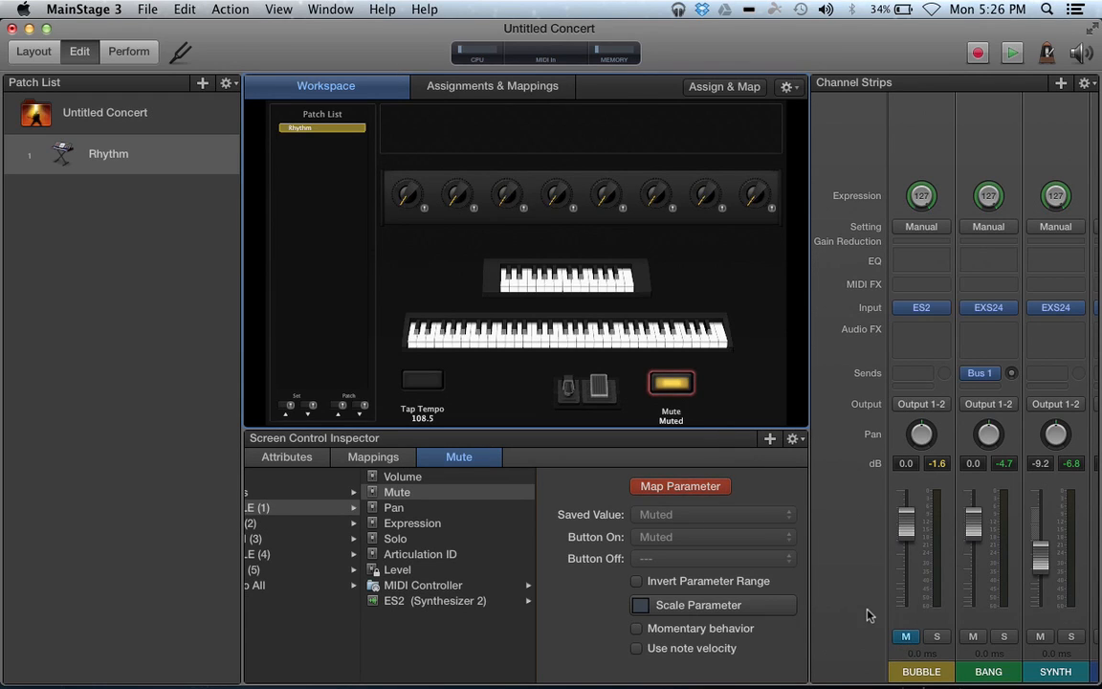
Step: Invert the parameter range of the Mute mapping, finish mapping and unmute the BUBBLE channel strip
click(706, 581)
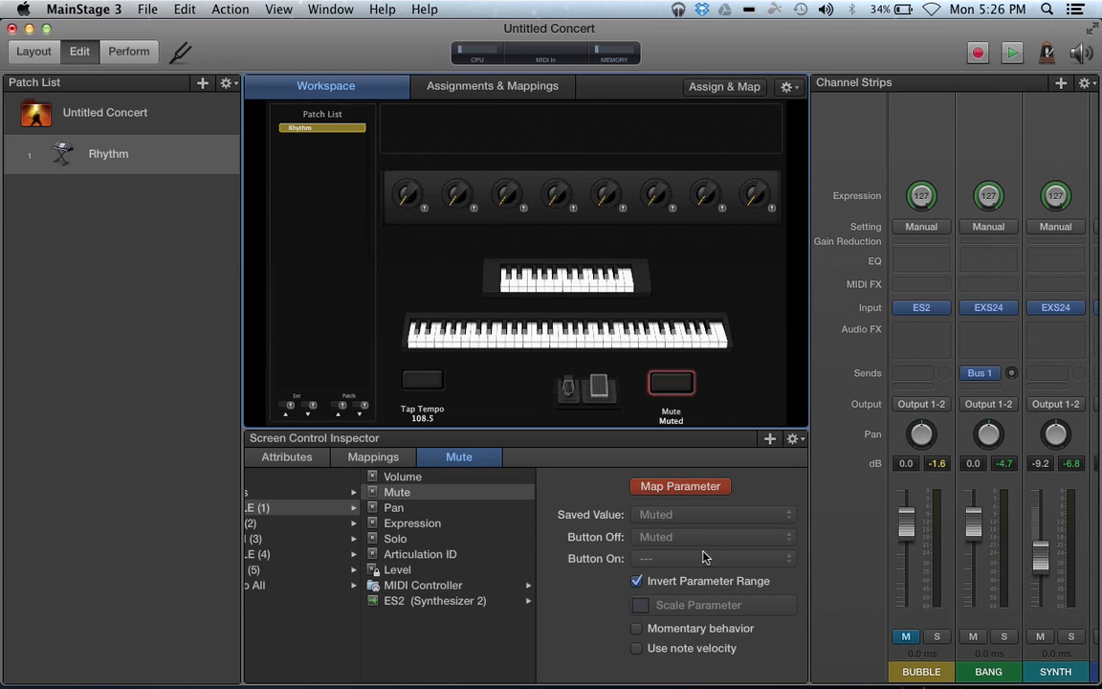
click(695, 487)
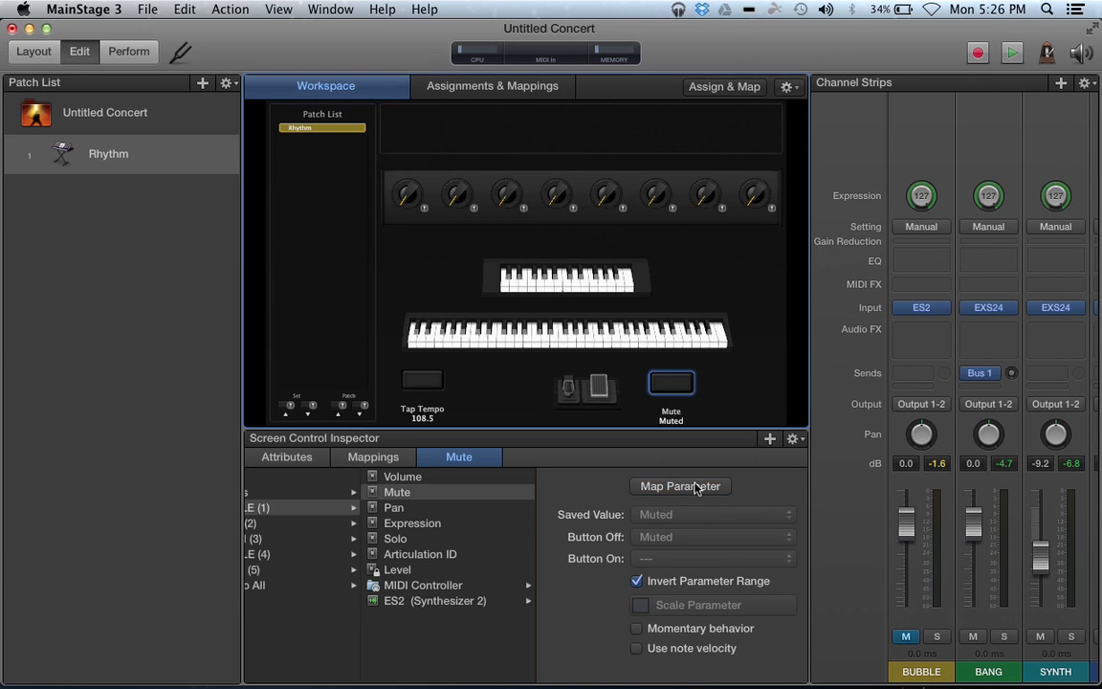
click(906, 638)
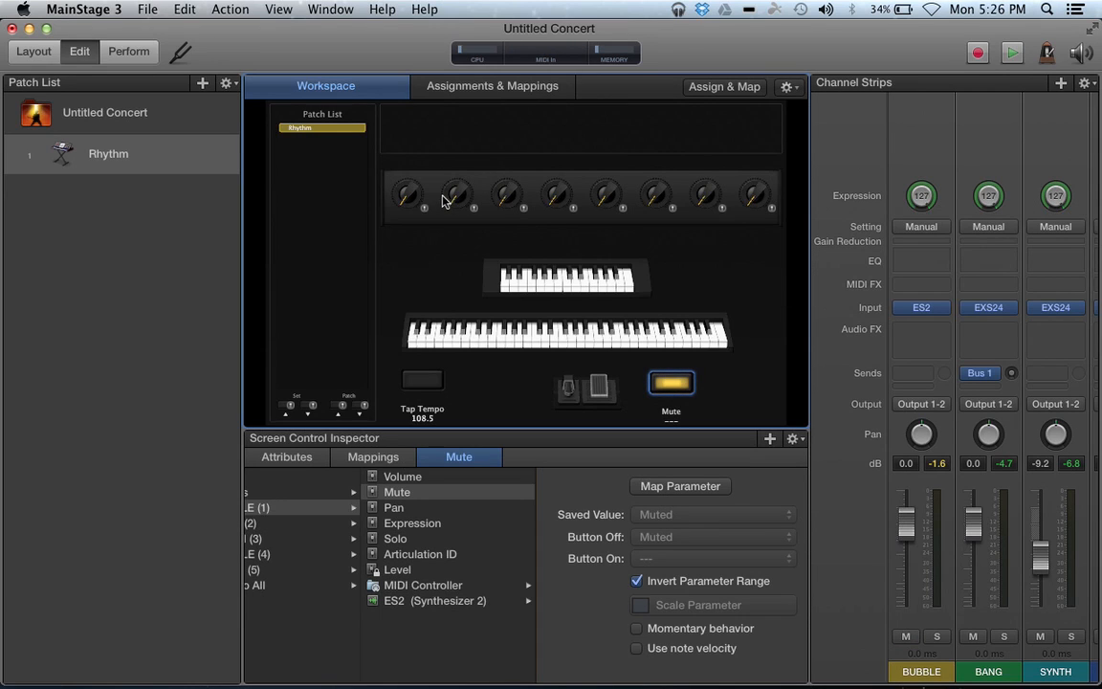
Step: Map the second knob of the knob row to the filter resonance of the BANG strip's EXS24
click(410, 195)
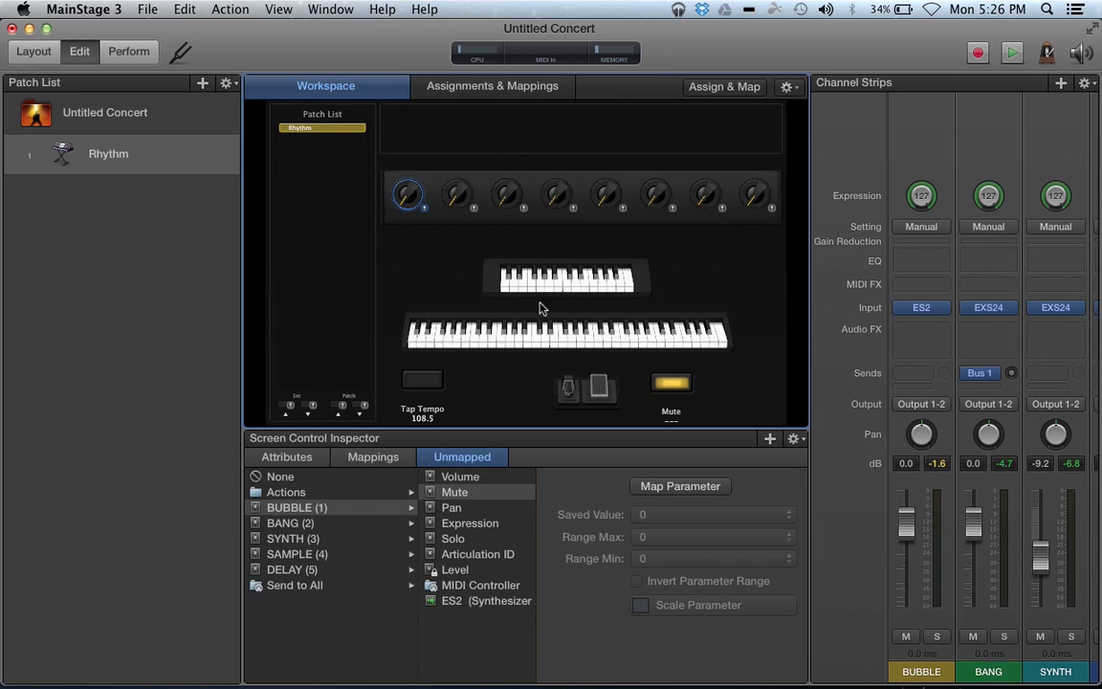
click(991, 309)
drag(221, 69, 153, 88)
click(679, 487)
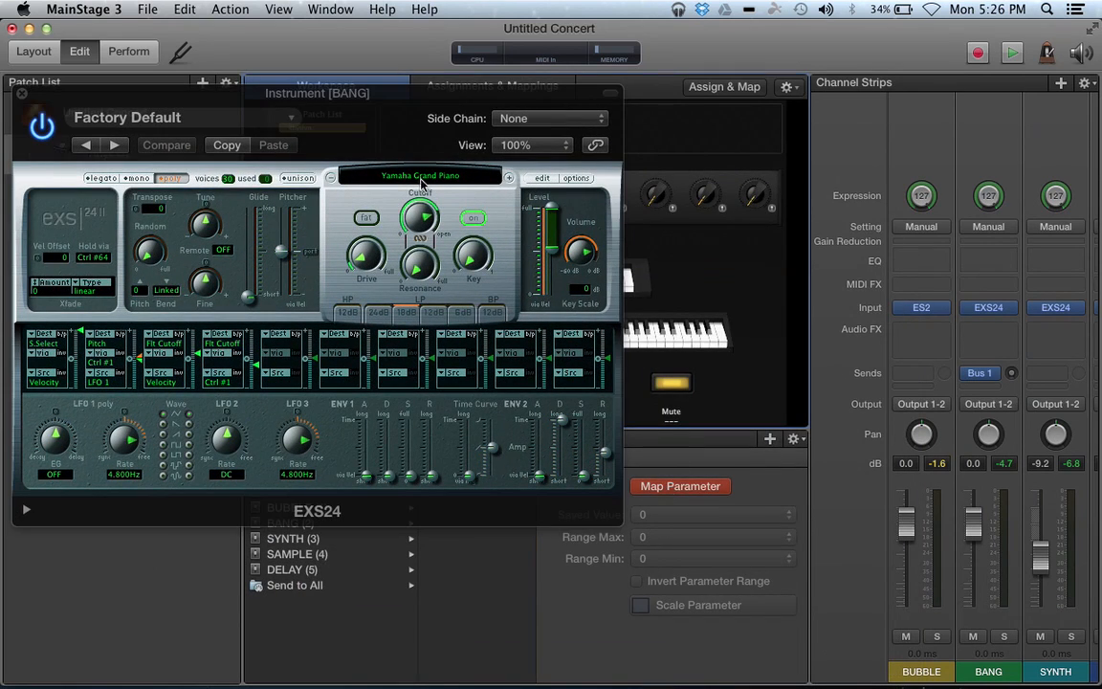
drag(418, 98, 431, 220)
click(432, 381)
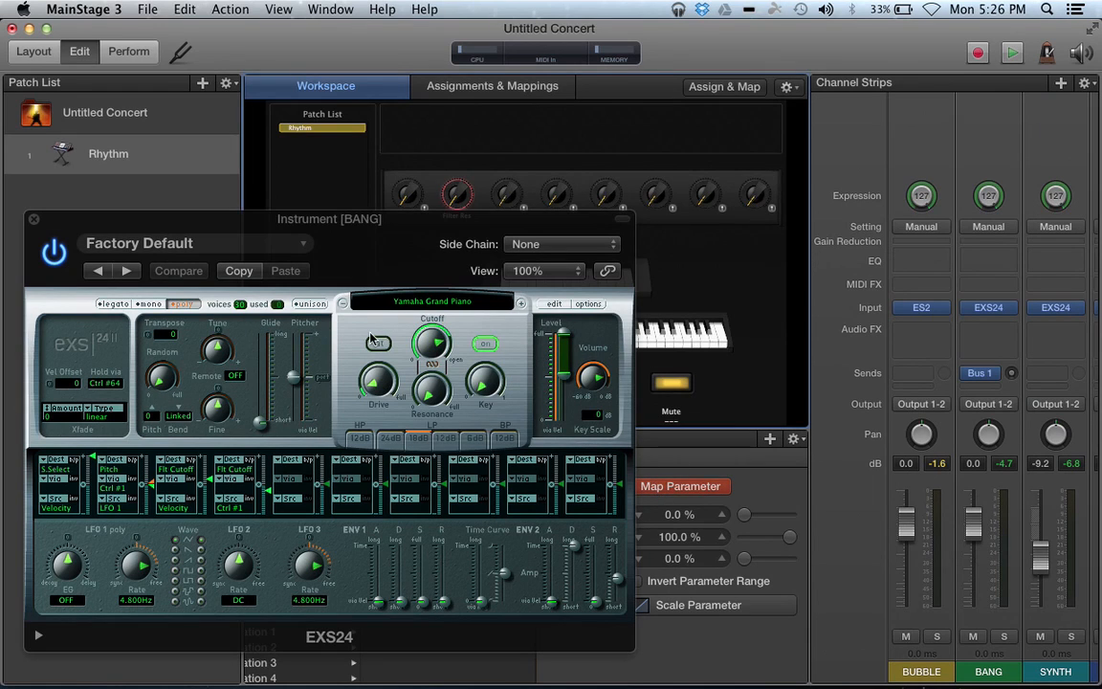
click(682, 487)
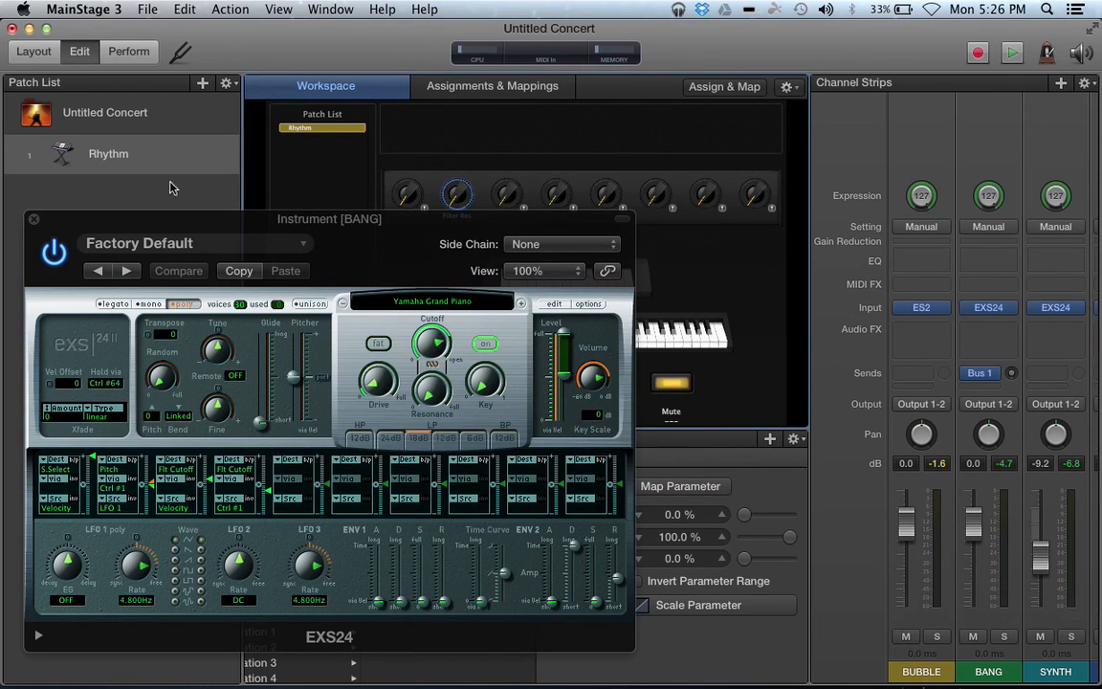
Step: Map the first knob of the knob row to the filter cutoff of BANG's EXS24, and close the instrument window
drag(77, 218, 82, 313)
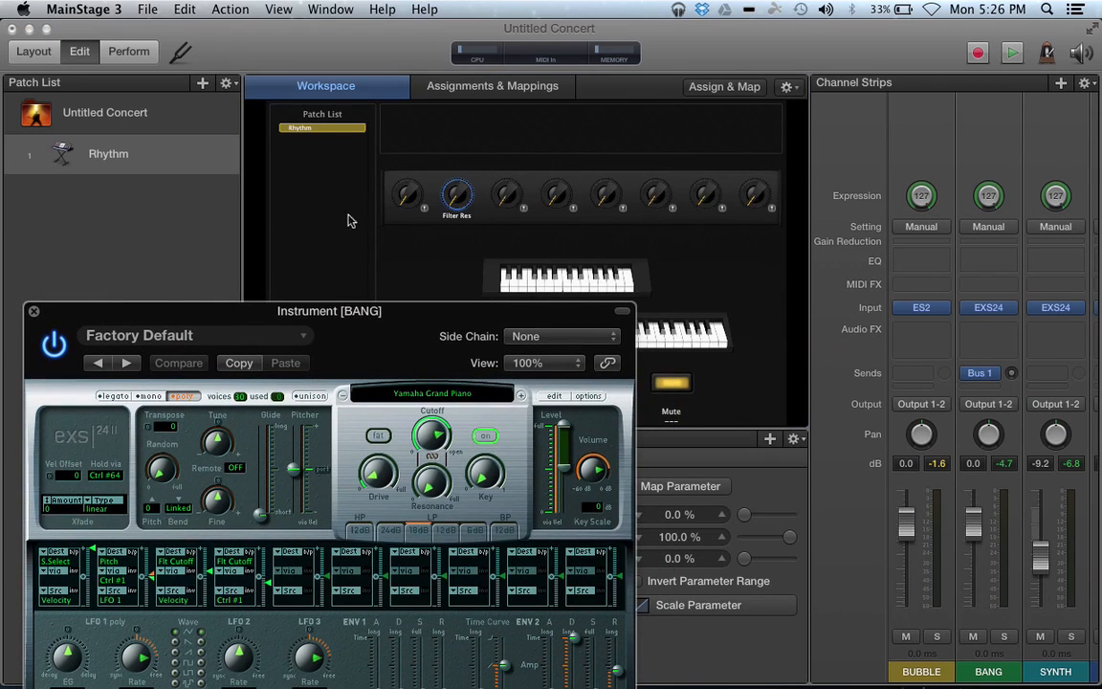
click(405, 197)
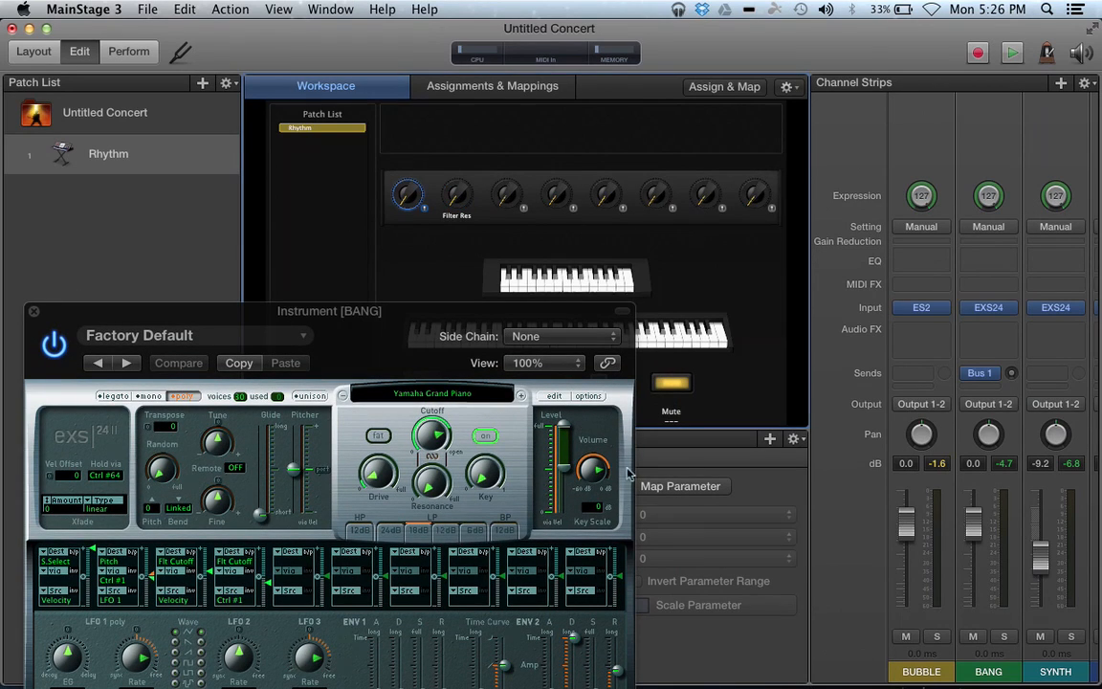
click(651, 488)
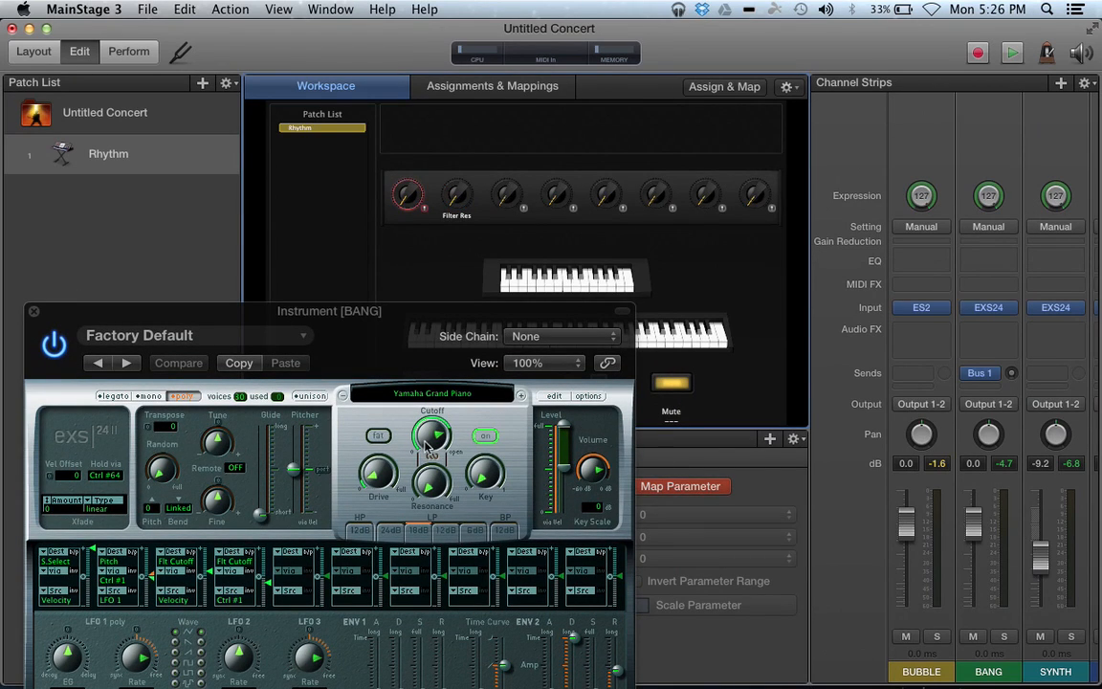
click(428, 442)
drag(427, 443, 429, 437)
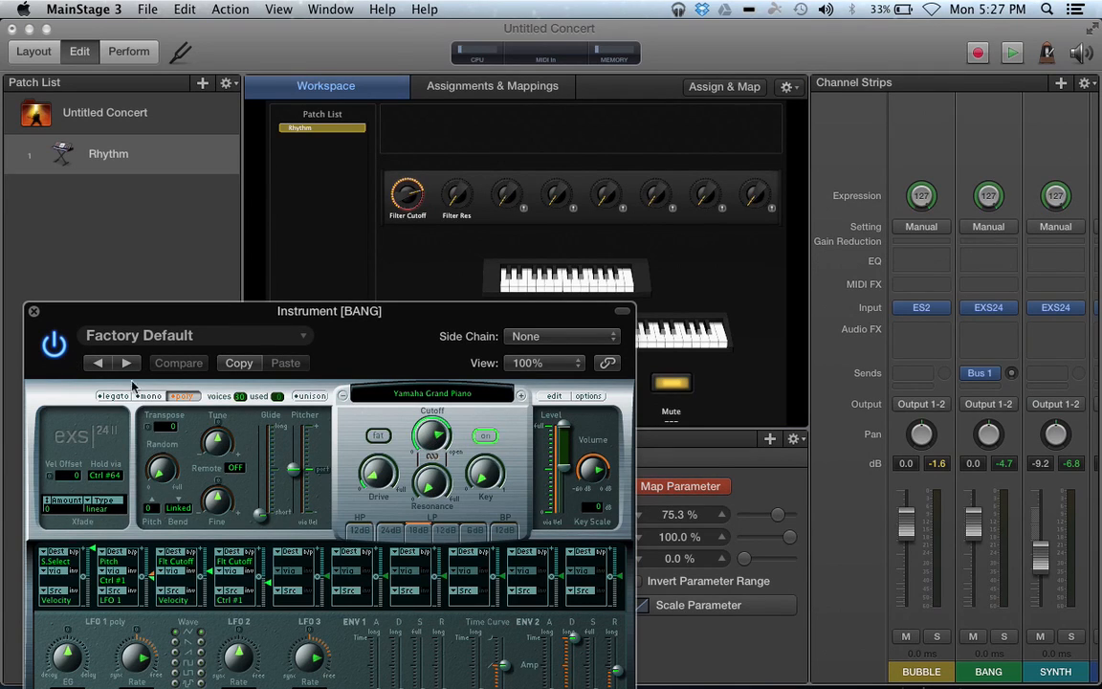
click(648, 487)
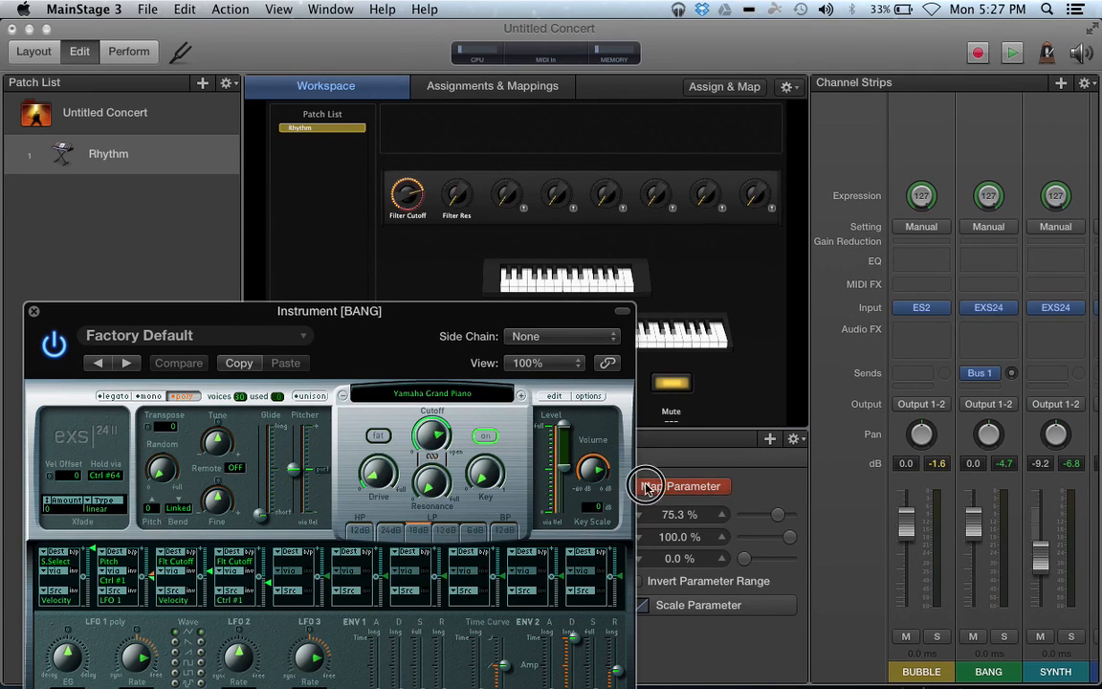
click(33, 313)
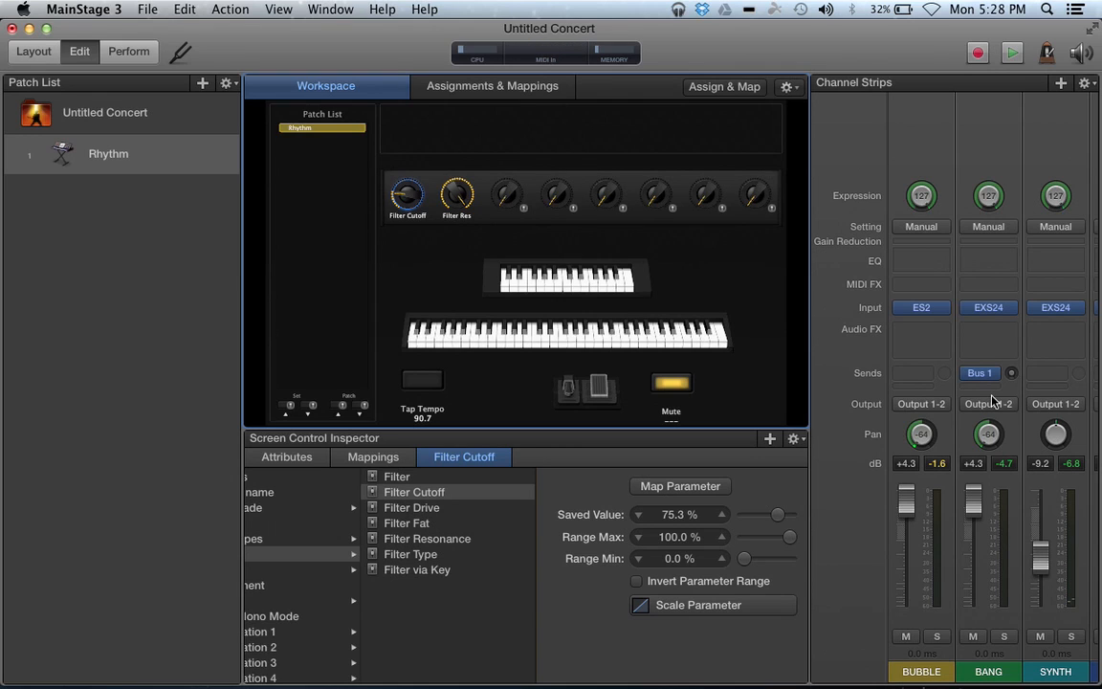
click(227, 85)
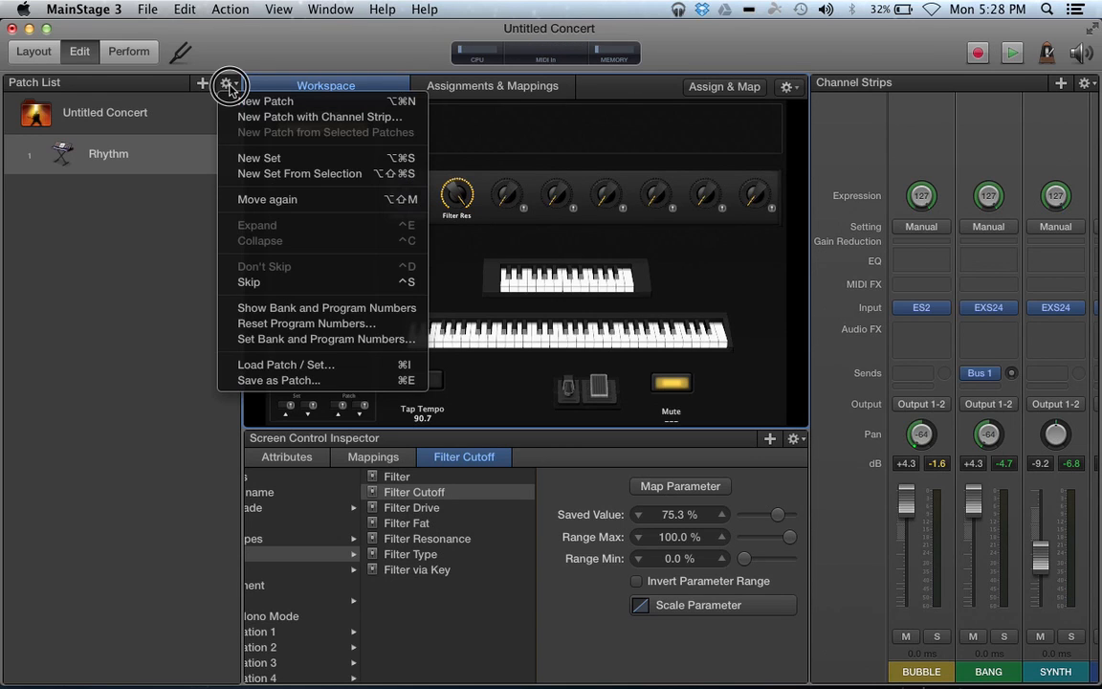
click(74, 307)
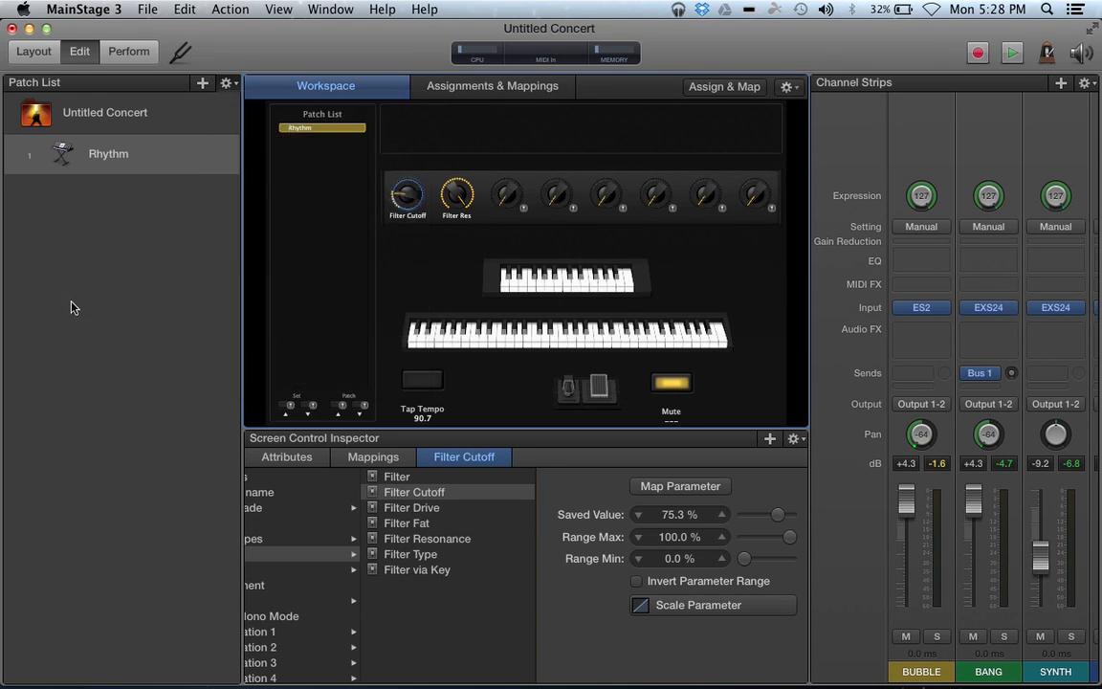